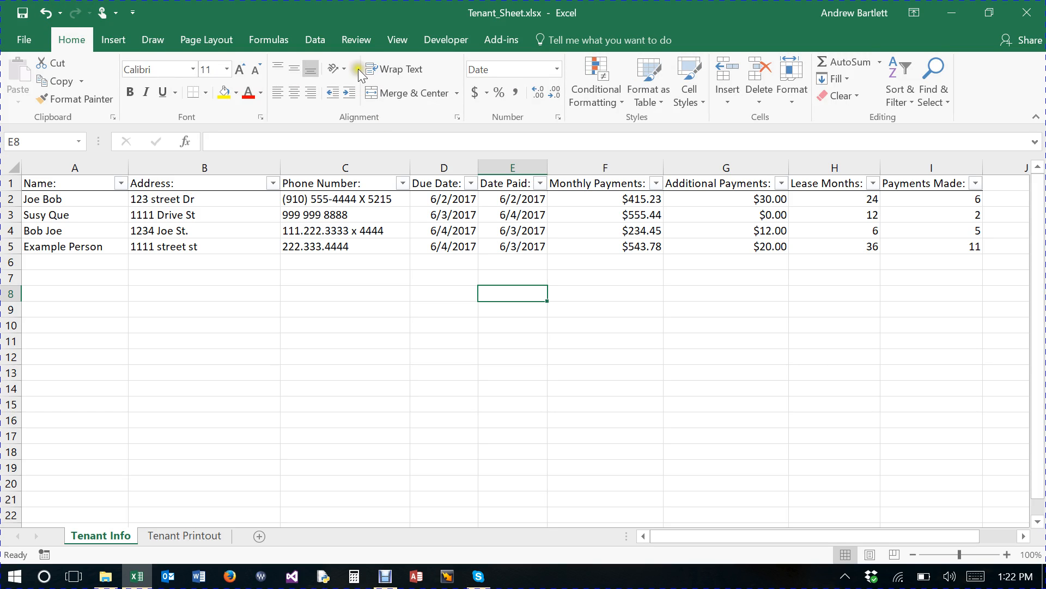
Step: Compare the report and slicers on the Tenant Printout sheet with the records on the Tenant Info sheet
click(322, 41)
click(78, 41)
click(212, 537)
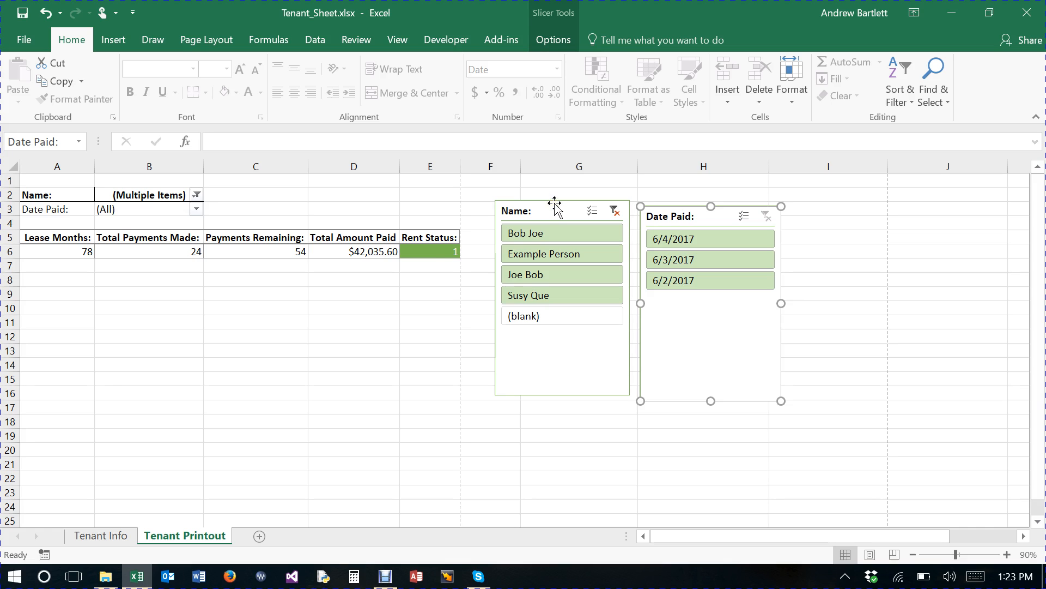
mouse_move(435, 252)
click(93, 538)
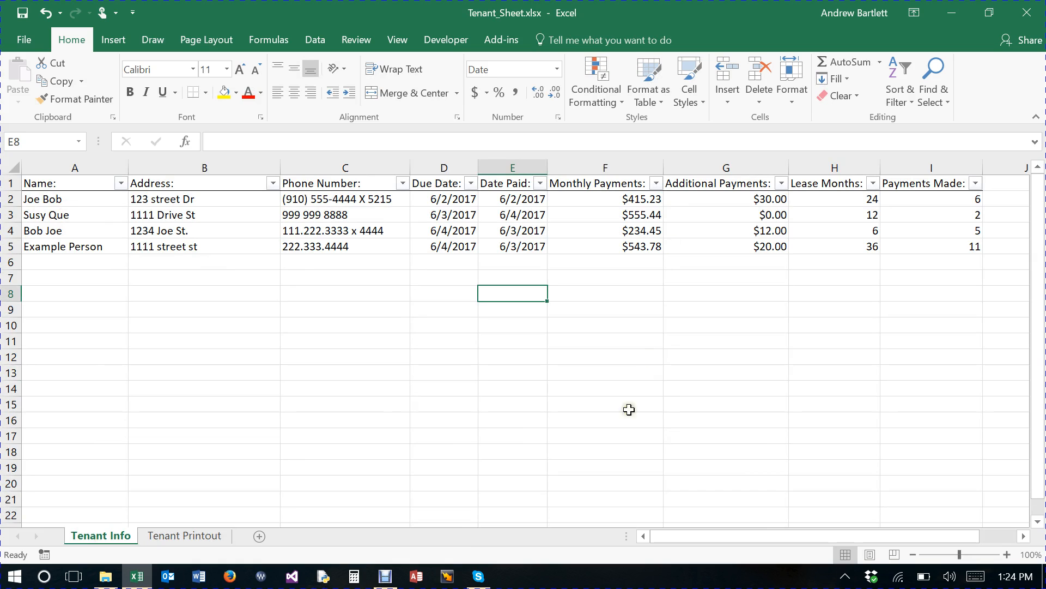
click(202, 539)
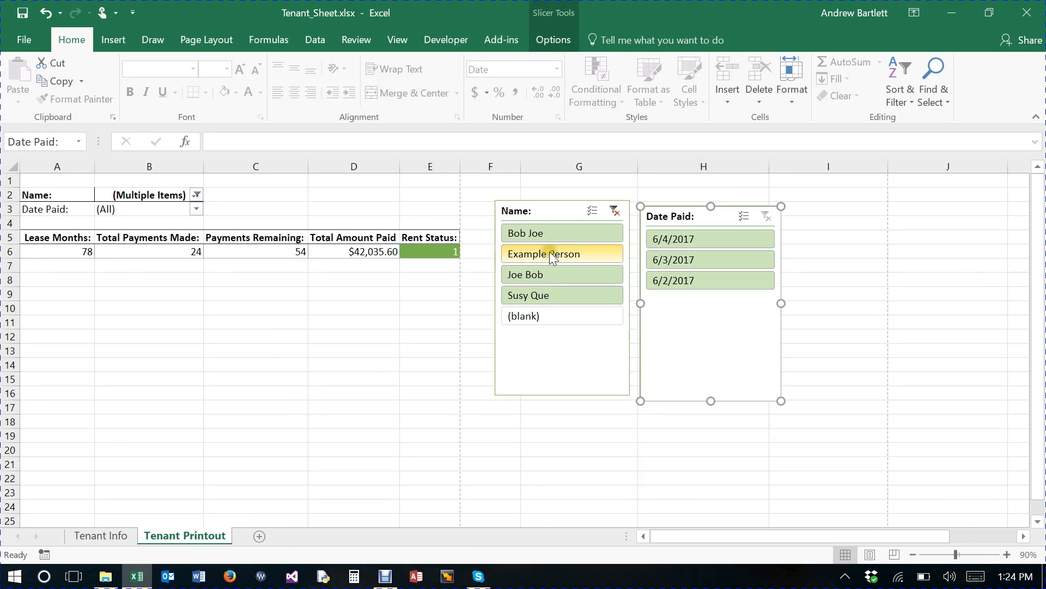
Step: Filter the Tenant Printout report to the first tenant in the Name slicer and the date paid 6/3/2017
click(558, 233)
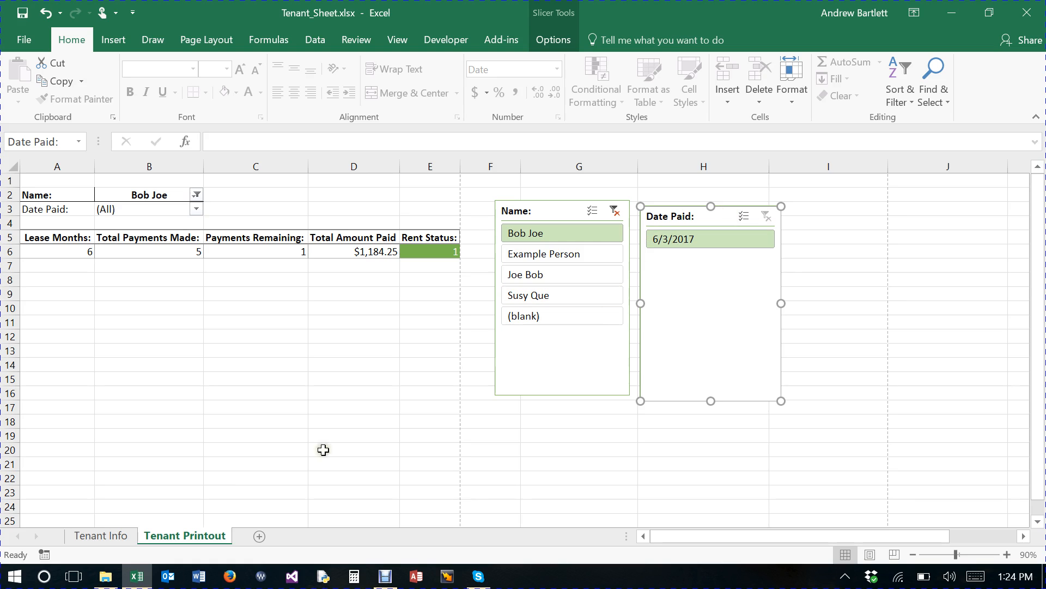
click(122, 533)
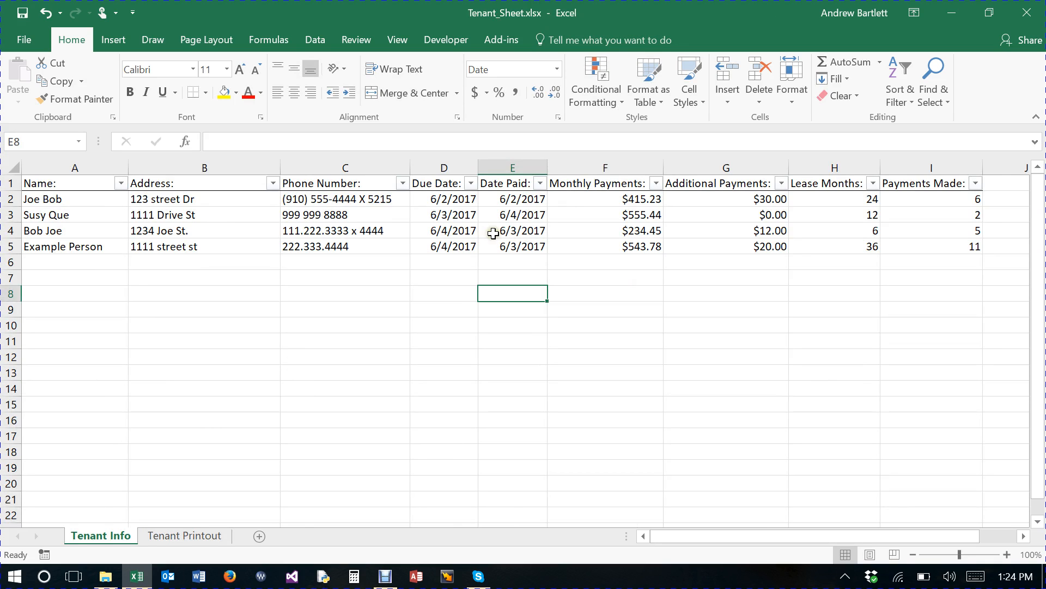
click(174, 536)
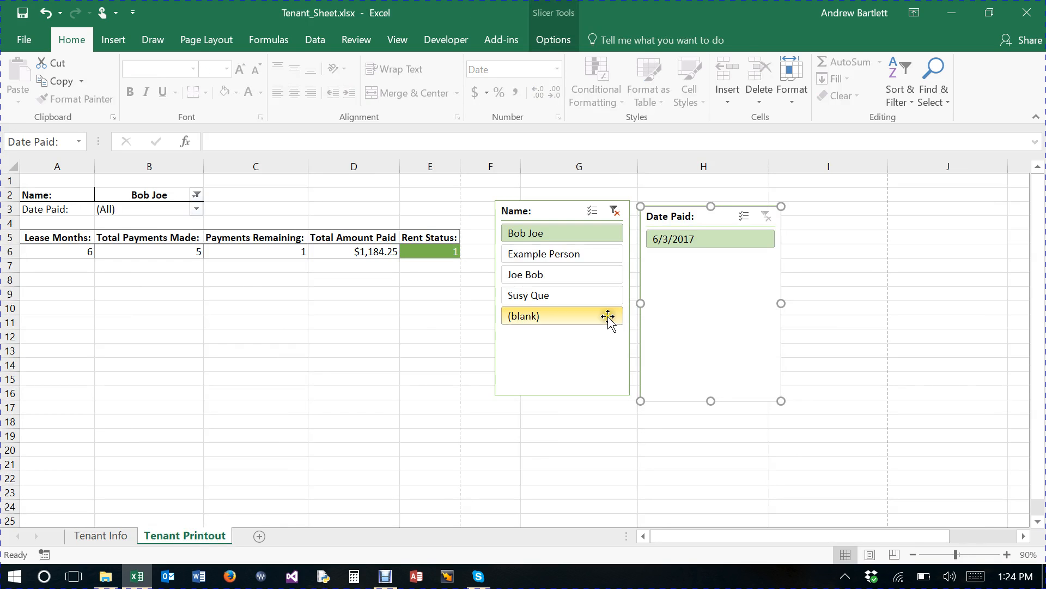
click(706, 238)
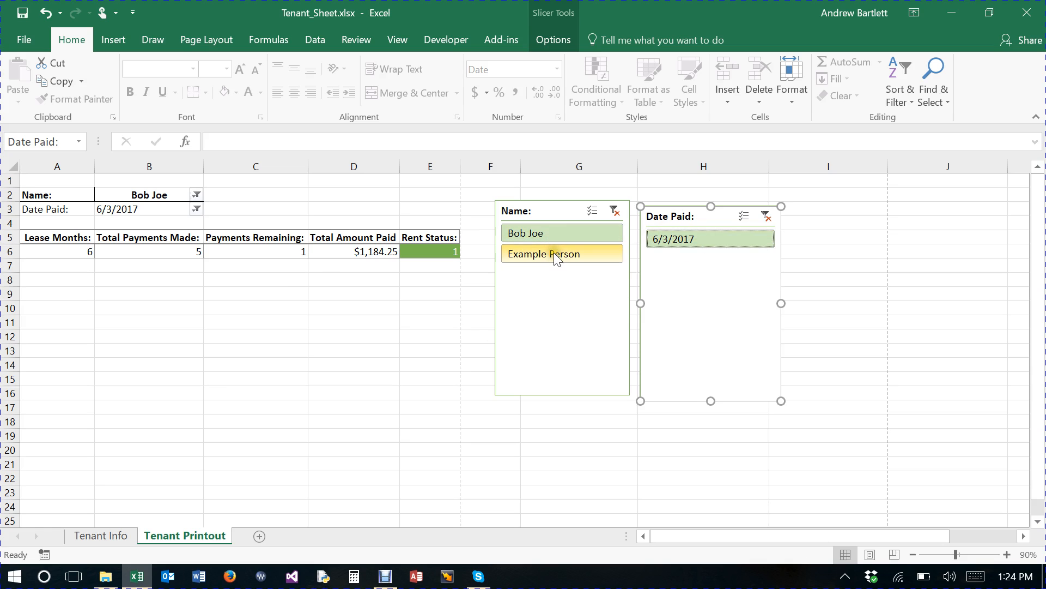
Step: Check the dates paid on Tenant Info, and switch the Name slicer to Example Person and back to the first tenant
click(99, 536)
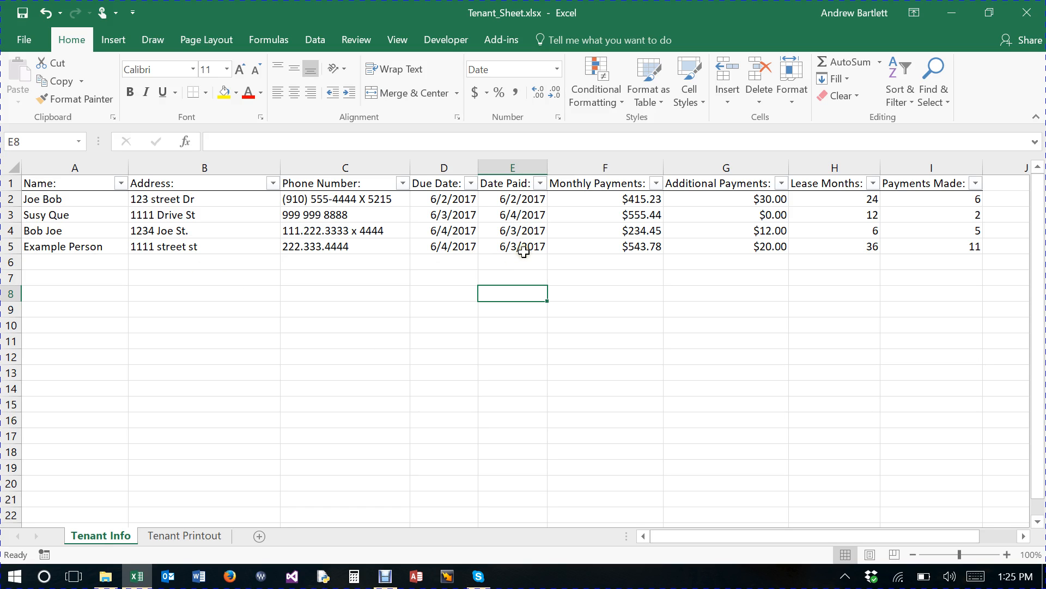
click(168, 536)
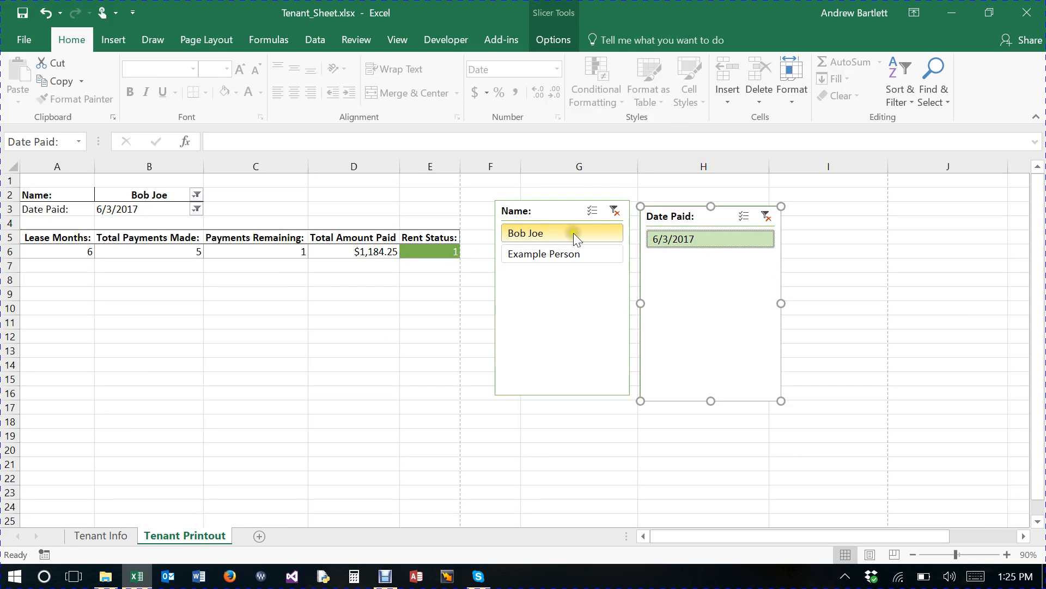
click(564, 256)
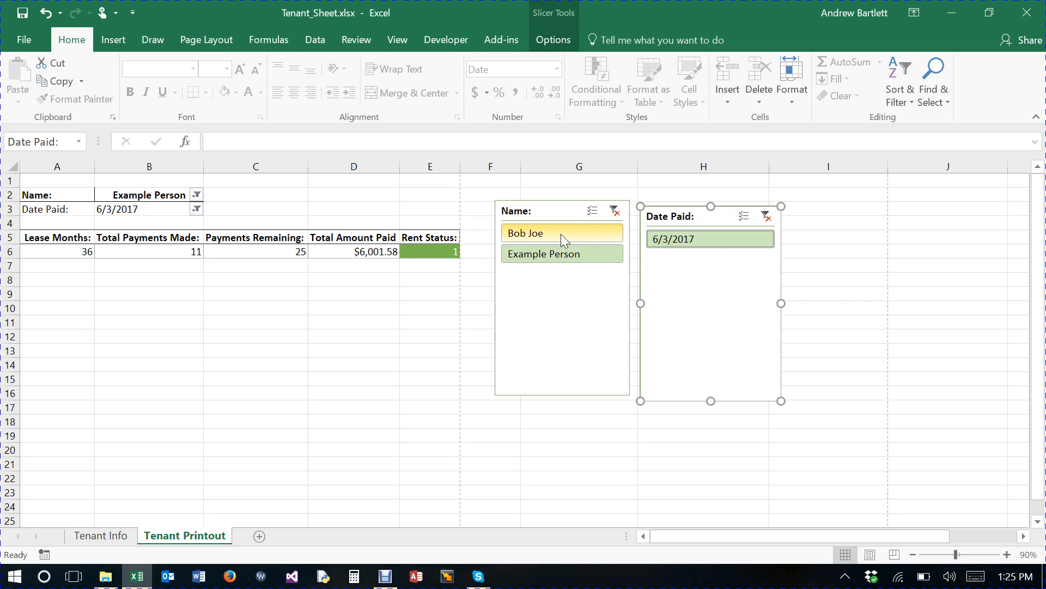
click(561, 234)
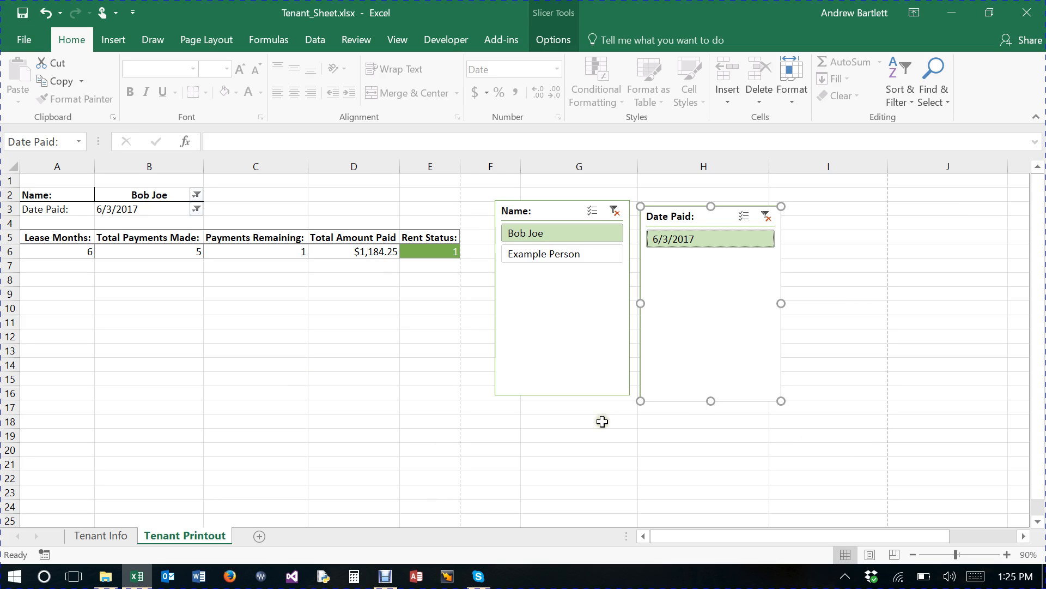
Step: Open the print preview of the Tenant Printout sheet and examine both pages of the receipt
key(ctrl+p)
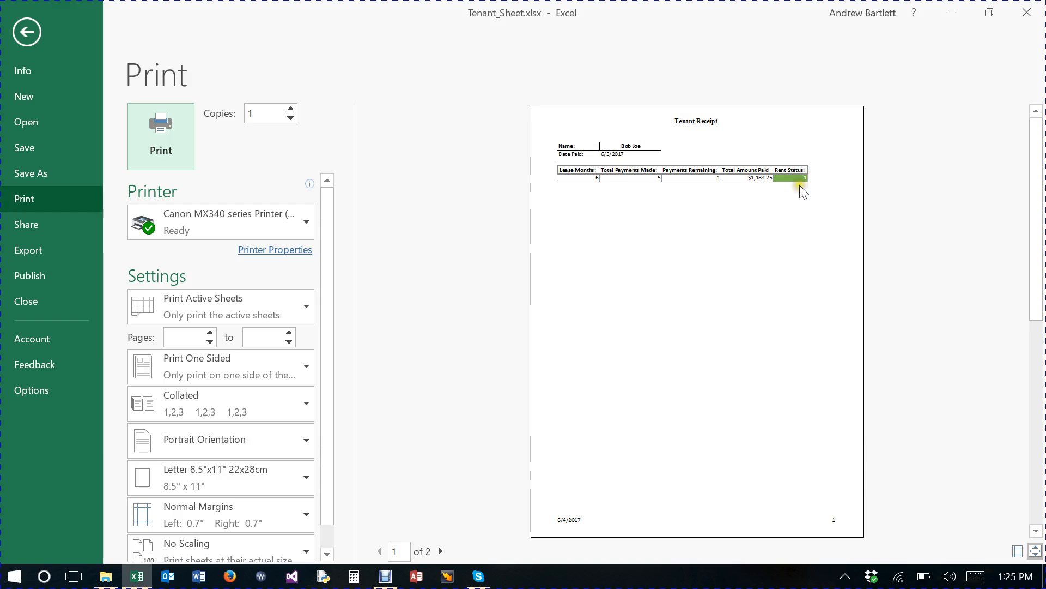
click(439, 551)
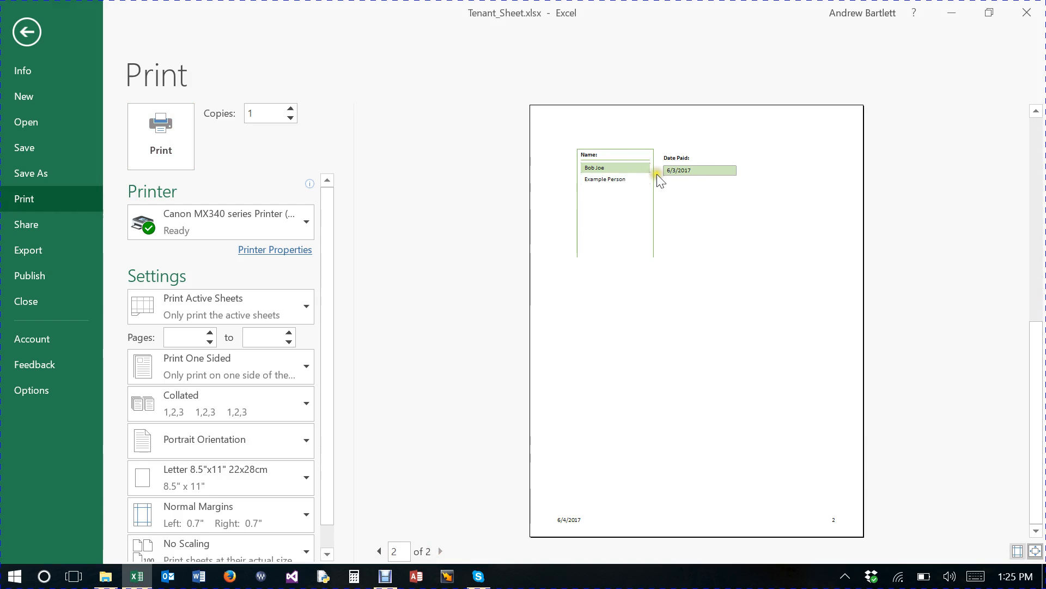
click(379, 551)
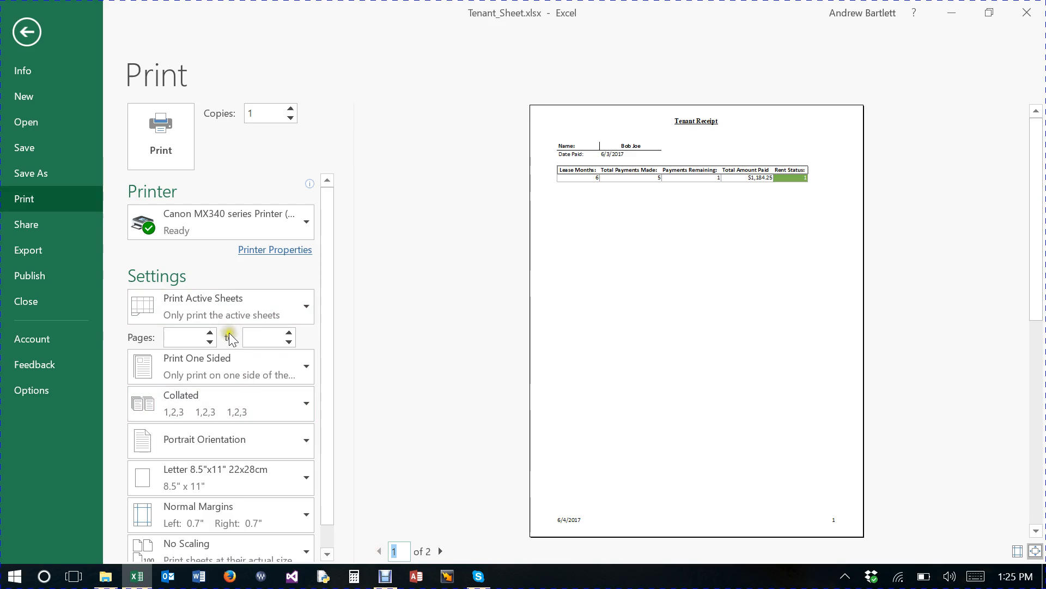
Step: Limit the print range to pages 1 to 1, check the receipt's footer and return to the worksheet
click(210, 332)
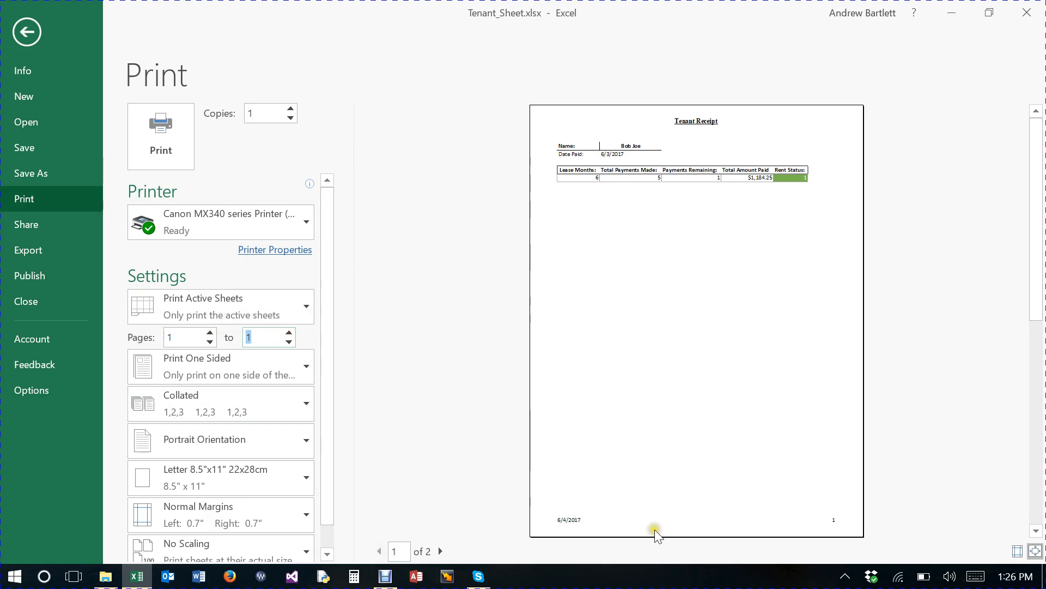
mouse_move(1009, 583)
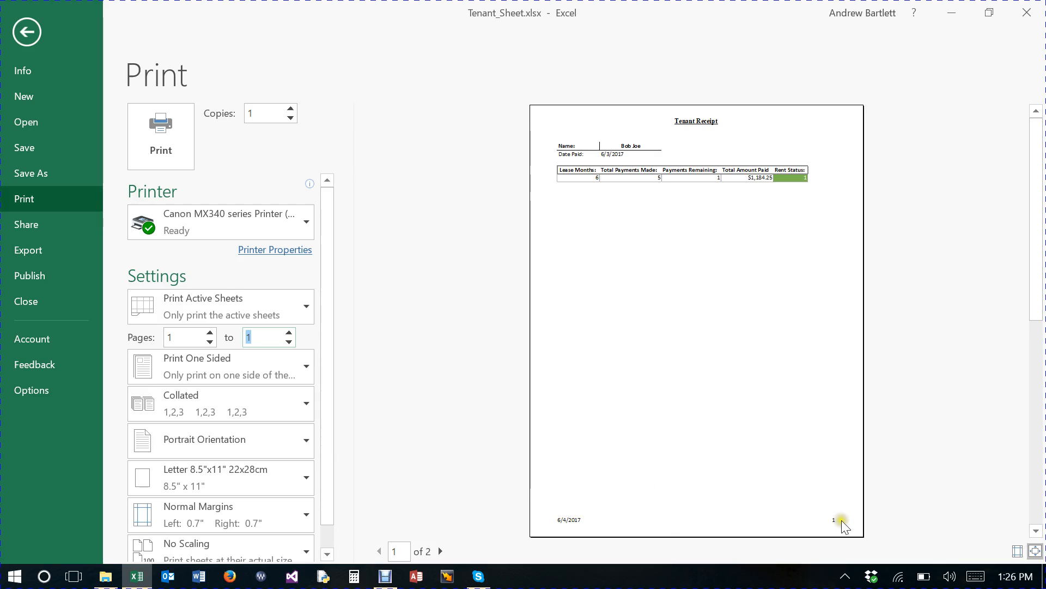
click(854, 518)
click(851, 516)
click(25, 32)
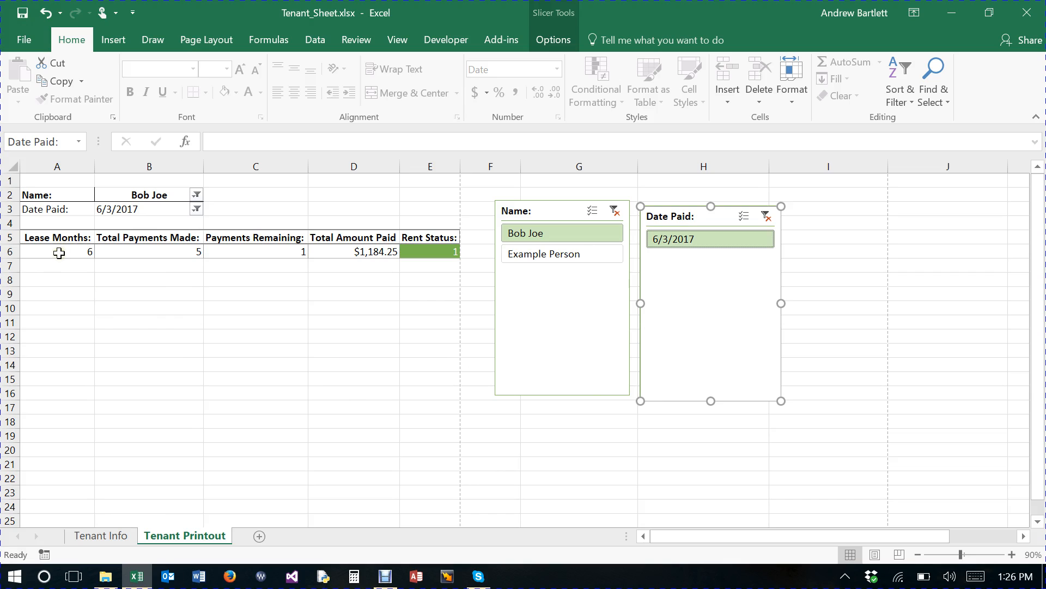
Step: On the Tenant Info sheet, set Payments Made to 6 for the tenant in row 4
mouse_move(64, 246)
mouse_move(263, 252)
mouse_move(361, 253)
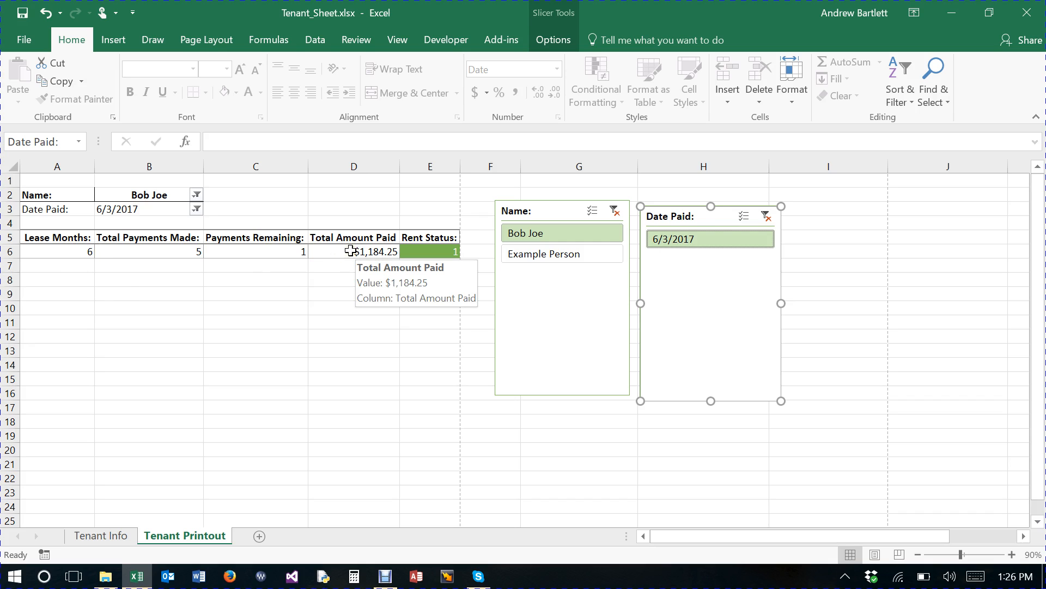
mouse_move(429, 256)
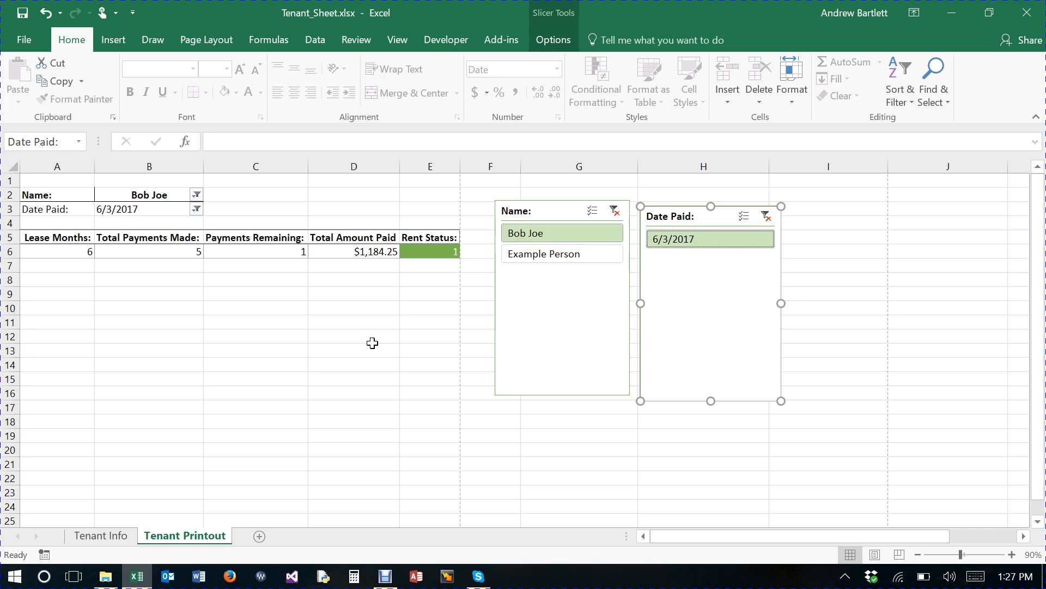
click(104, 537)
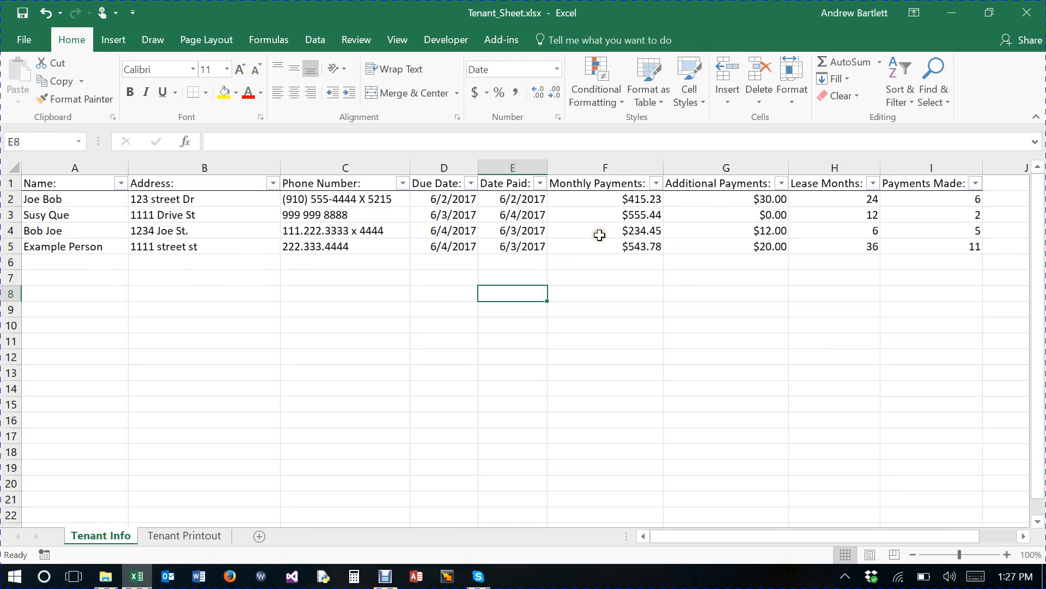
click(968, 231)
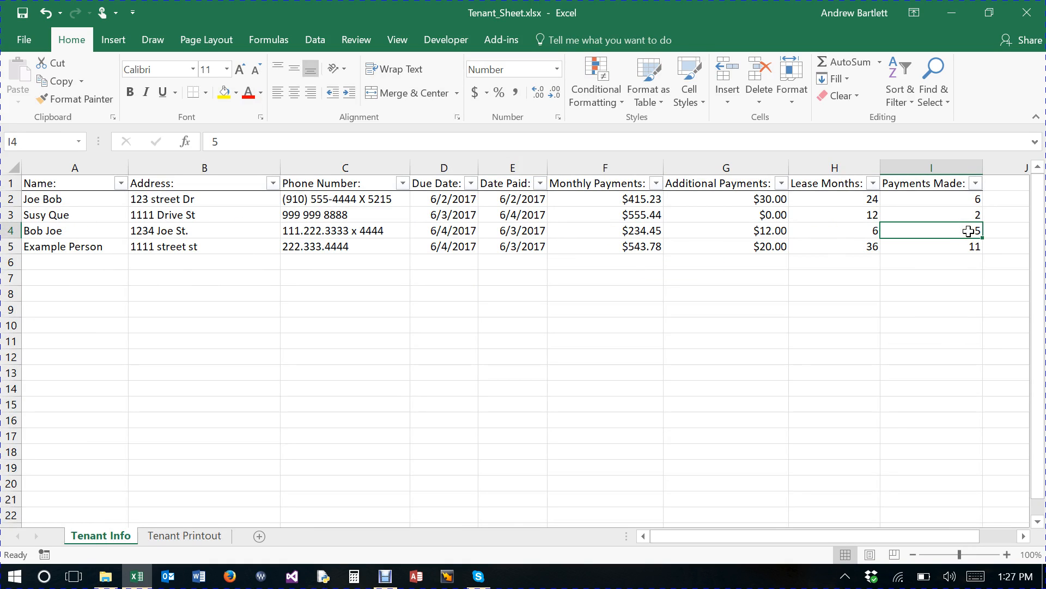
click(955, 246)
click(951, 230)
text(6)
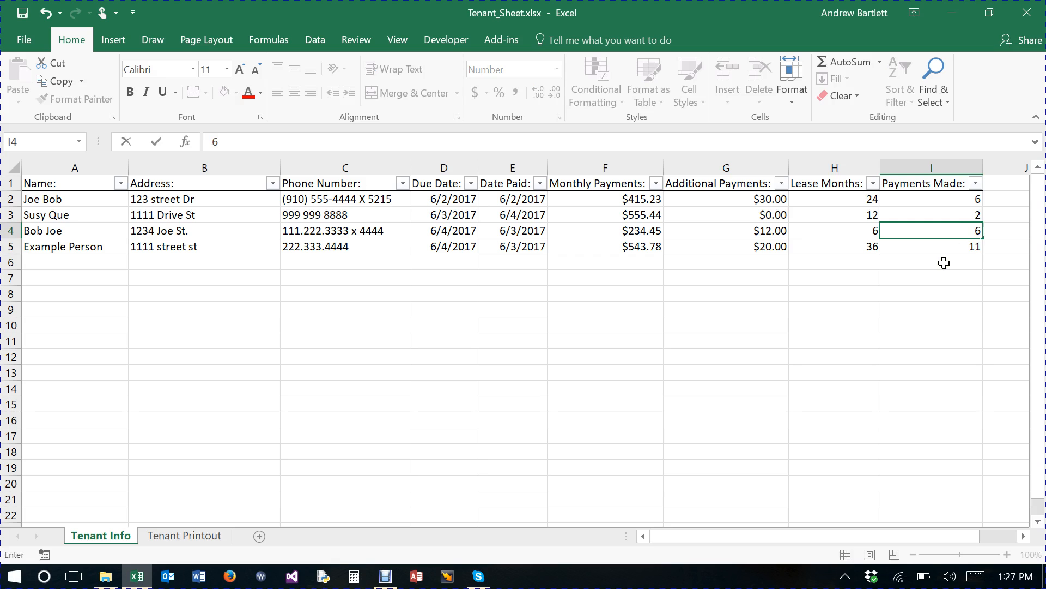
key(Return)
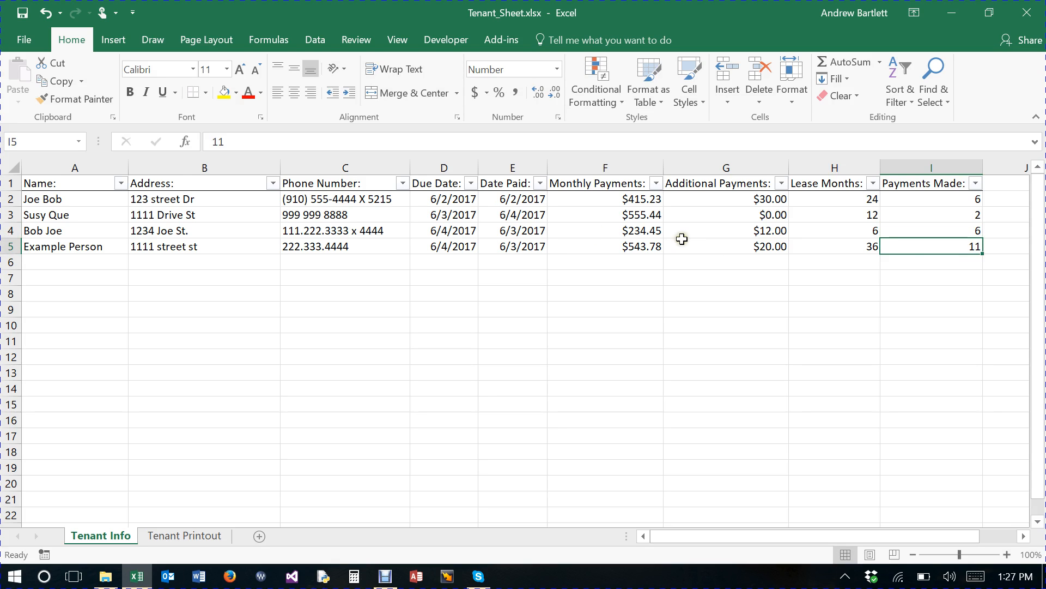
click(914, 231)
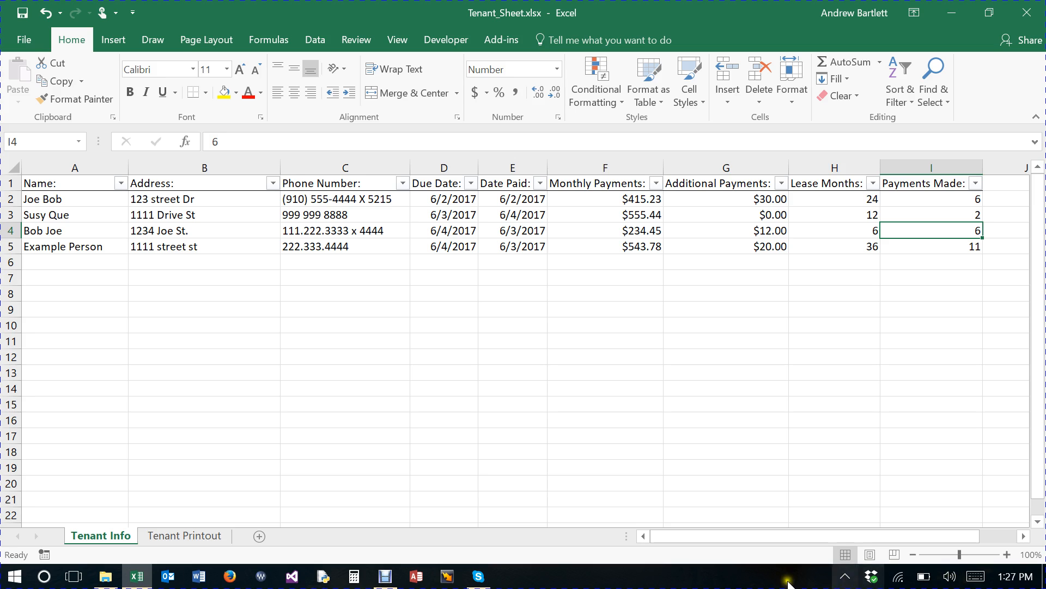
Step: Open Calculator beside the tenant data and multiply 6 by the row 4 monthly payment of 234.45
click(354, 577)
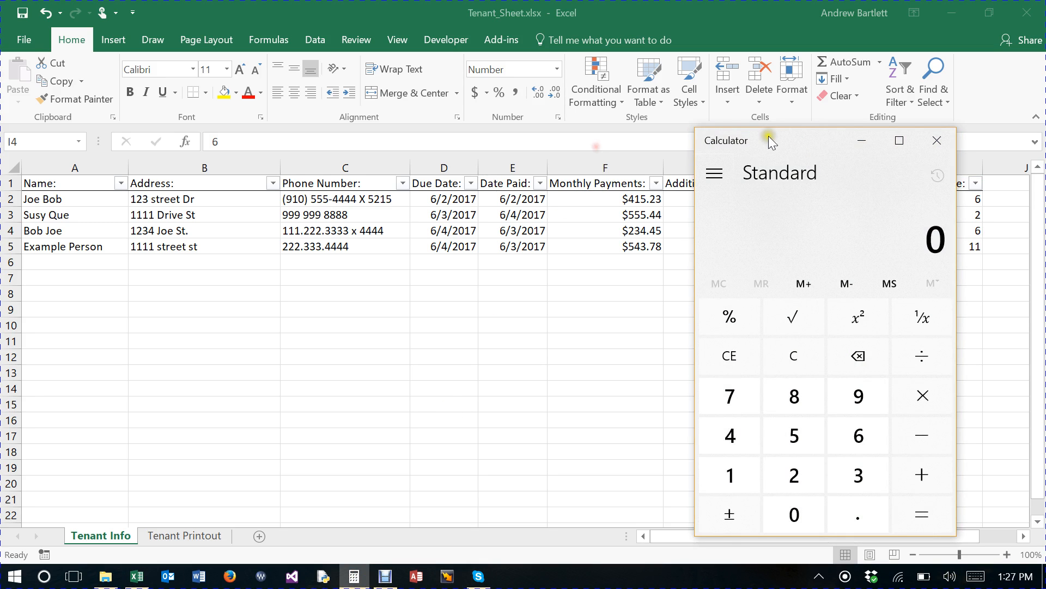
drag(816, 141, 314, 100)
click(355, 398)
click(417, 362)
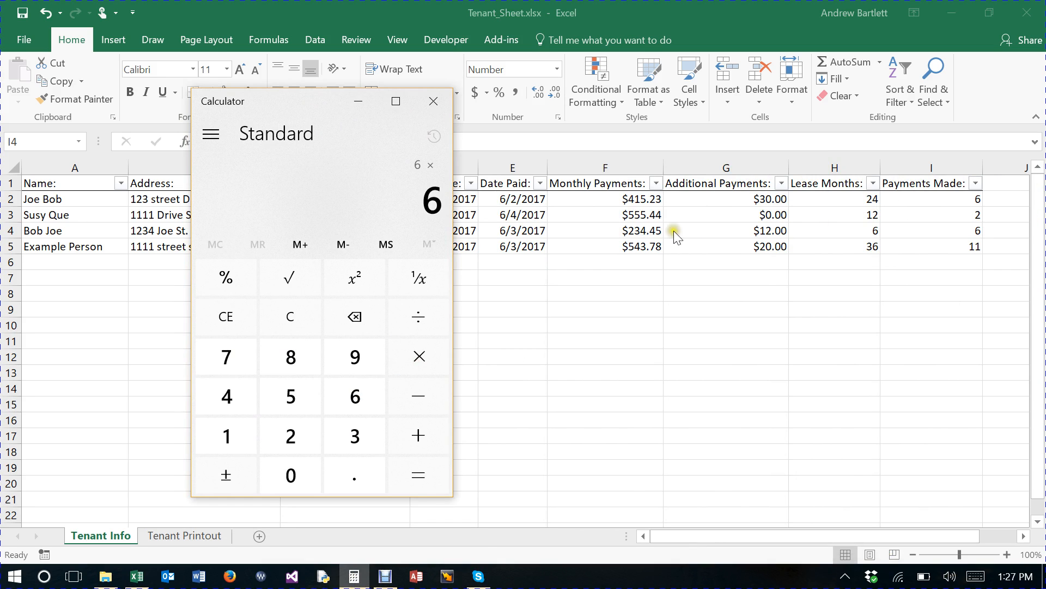
click(292, 433)
click(347, 426)
click(231, 396)
click(352, 471)
click(245, 396)
click(289, 399)
click(428, 483)
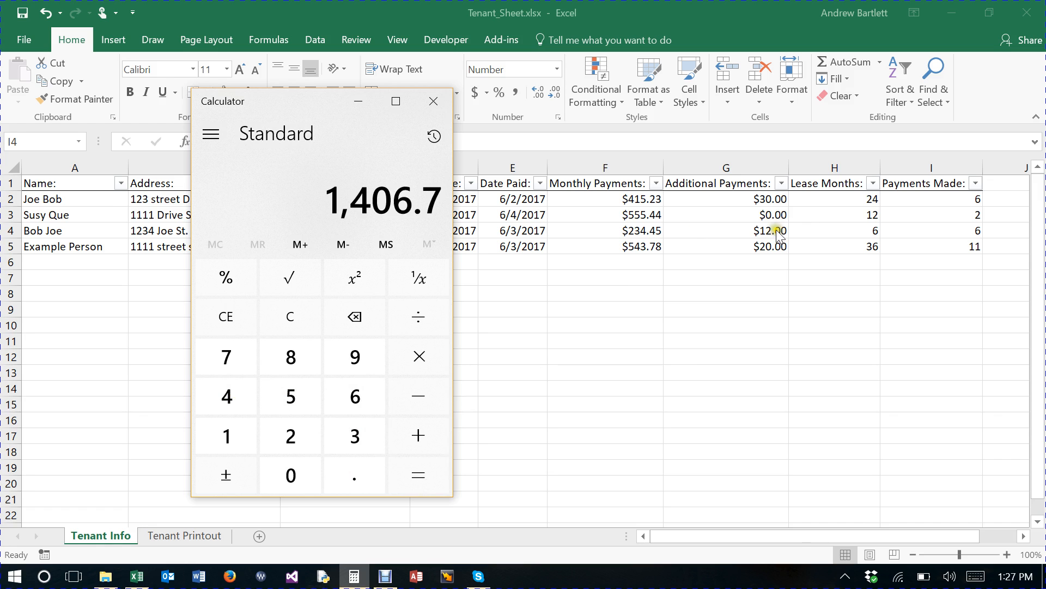
Step: Add the additional payment of 12 to the Calculator result and move Calculator off the due date column
click(422, 430)
click(227, 444)
click(291, 438)
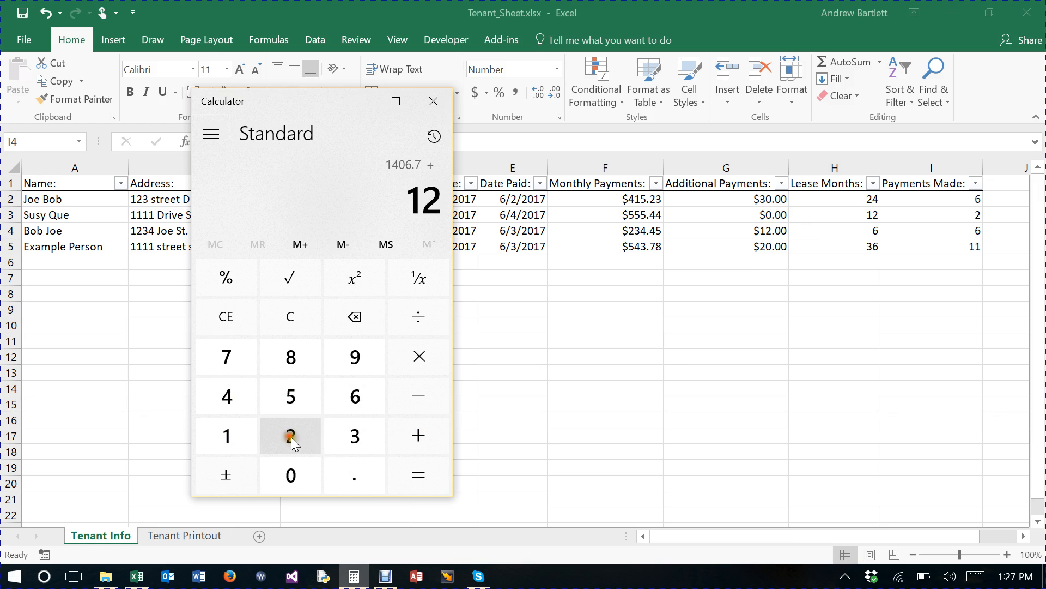
click(420, 472)
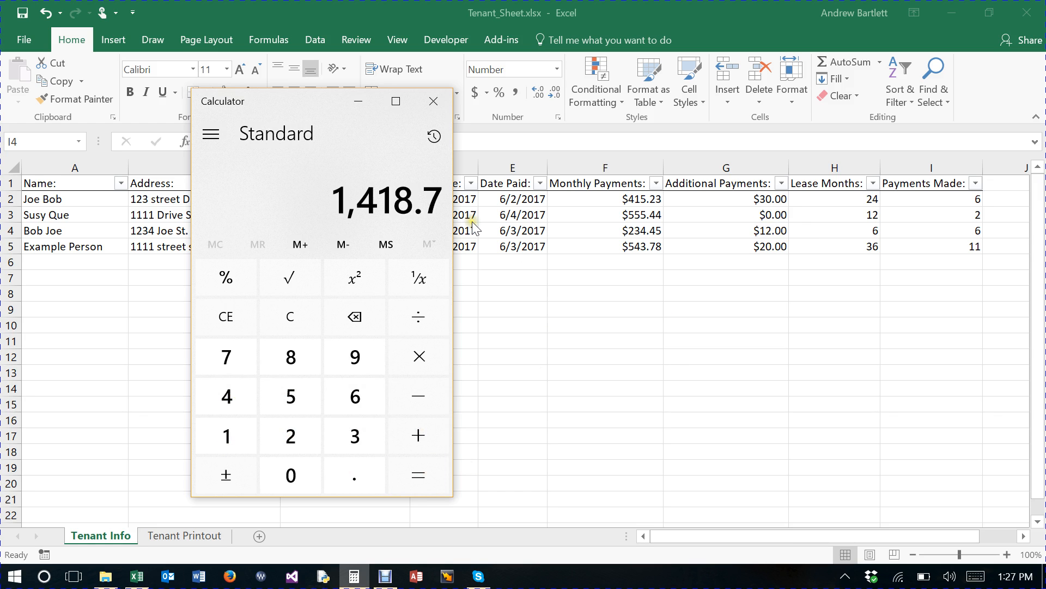
drag(307, 96, 847, 142)
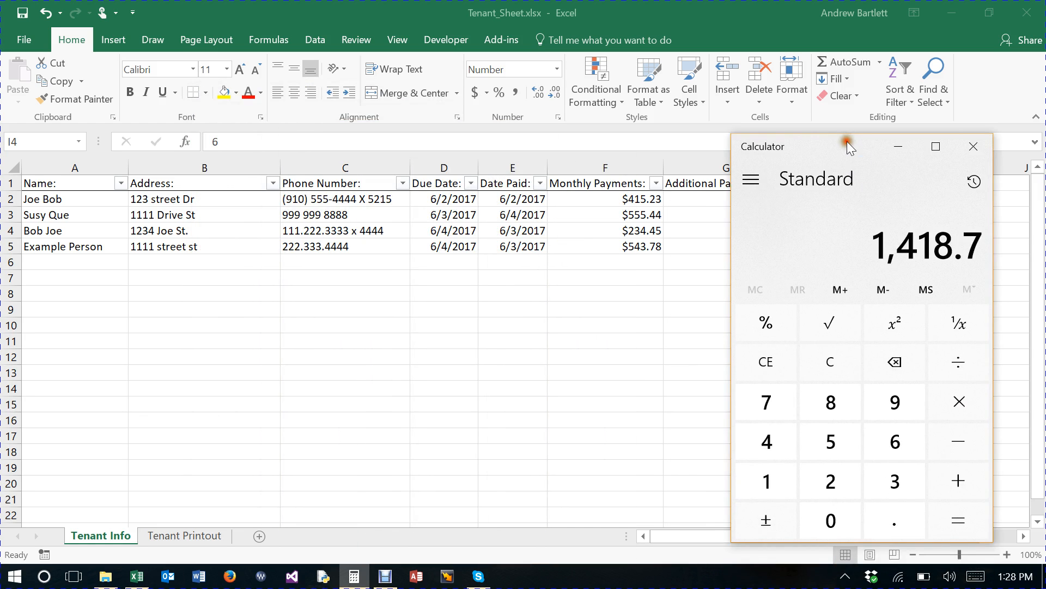
Step: Refresh all data on the Tenant Printout sheet and compare the Total Amount Paid with the Calculator result
click(203, 537)
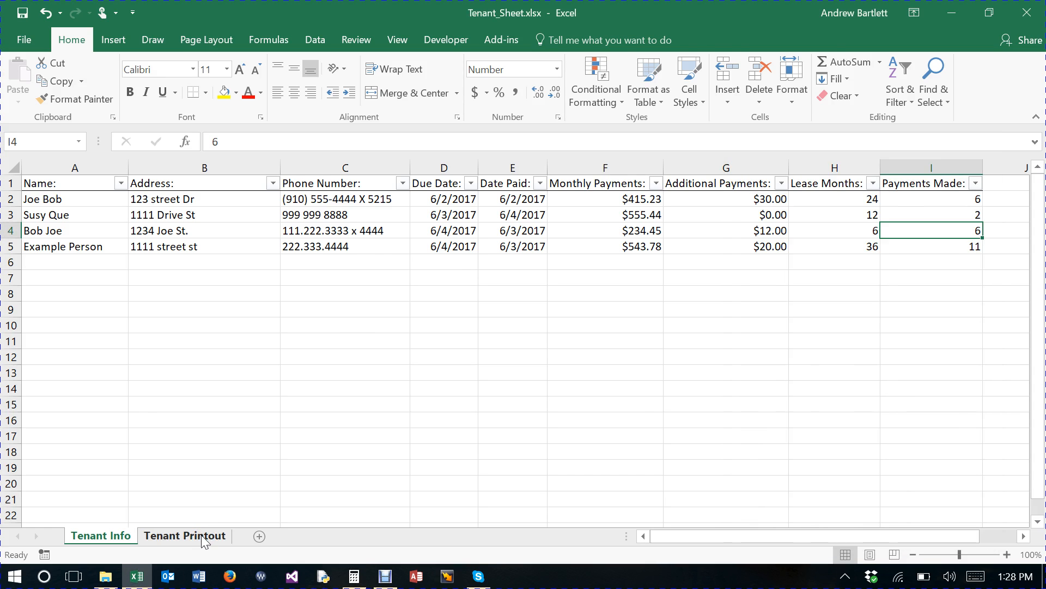
click(203, 537)
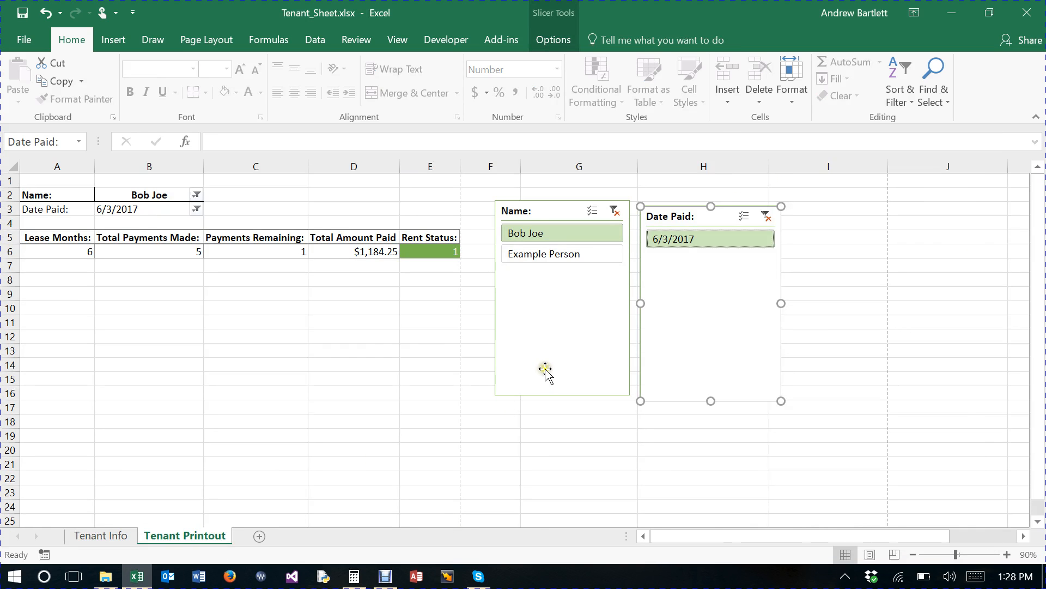
click(314, 39)
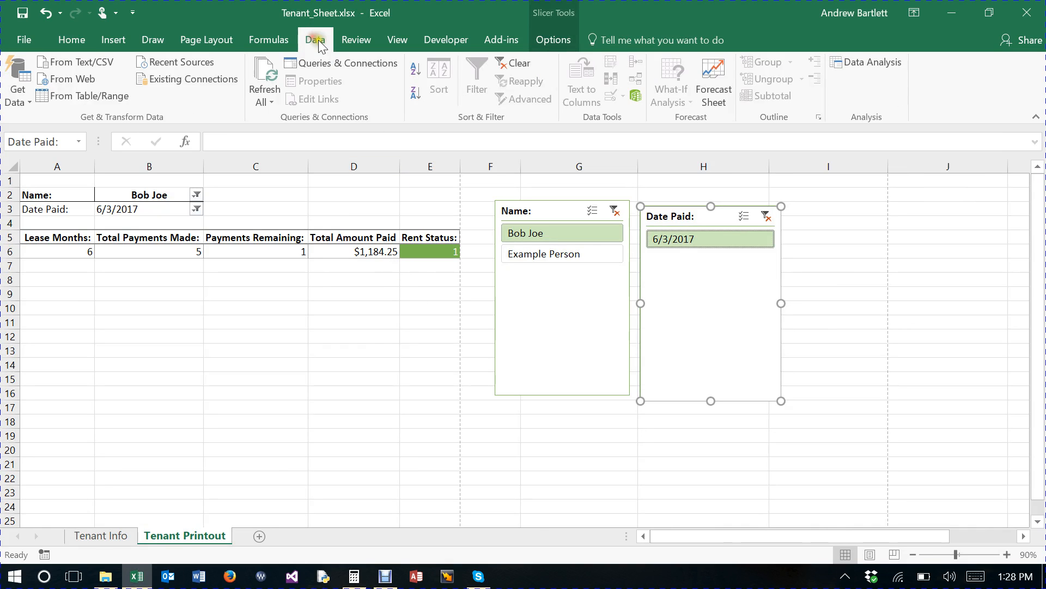
click(266, 76)
click(354, 576)
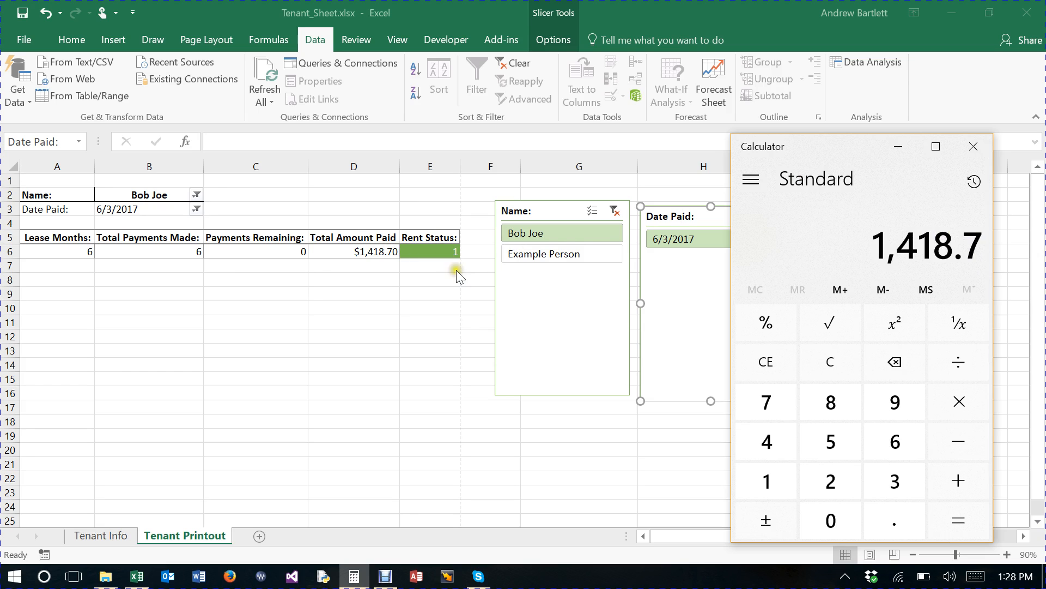
Step: On the Tenant Info sheet, set Date Paid to 6/4/2017 for the tenant in row 4
click(107, 535)
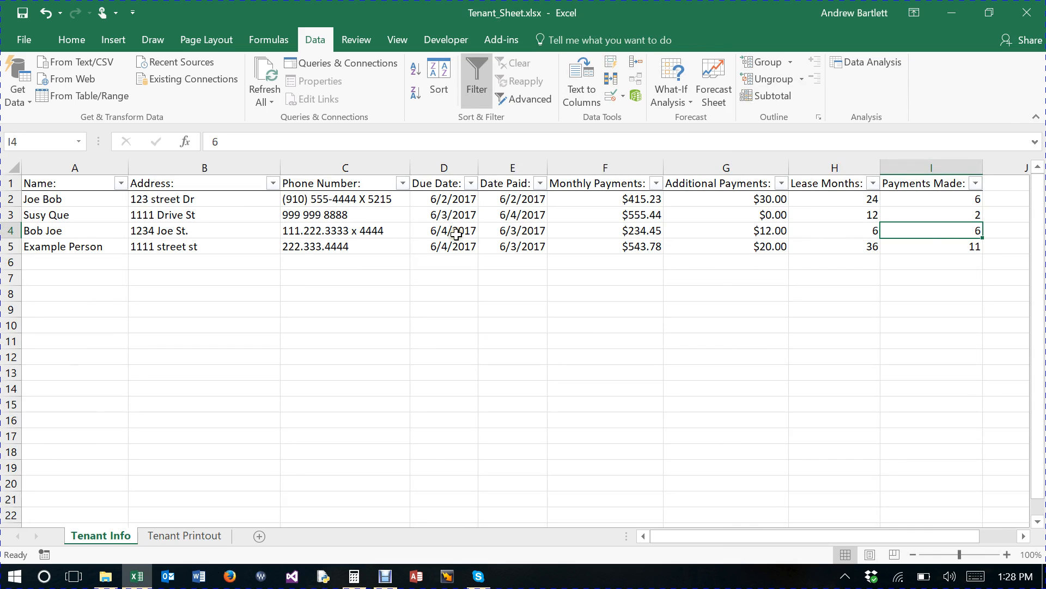
click(509, 234)
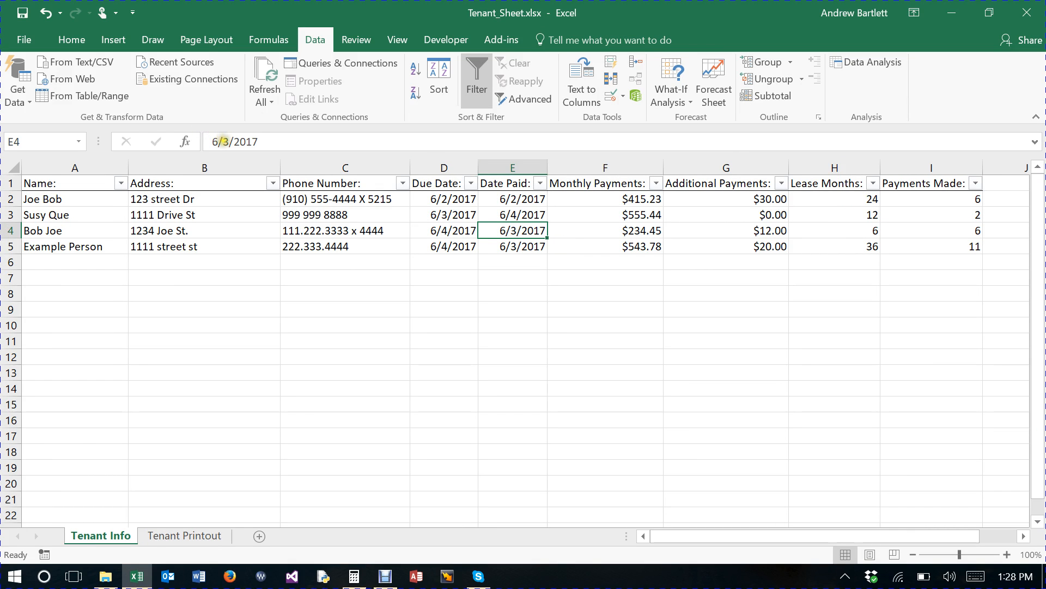
click(224, 141)
key(Delete)
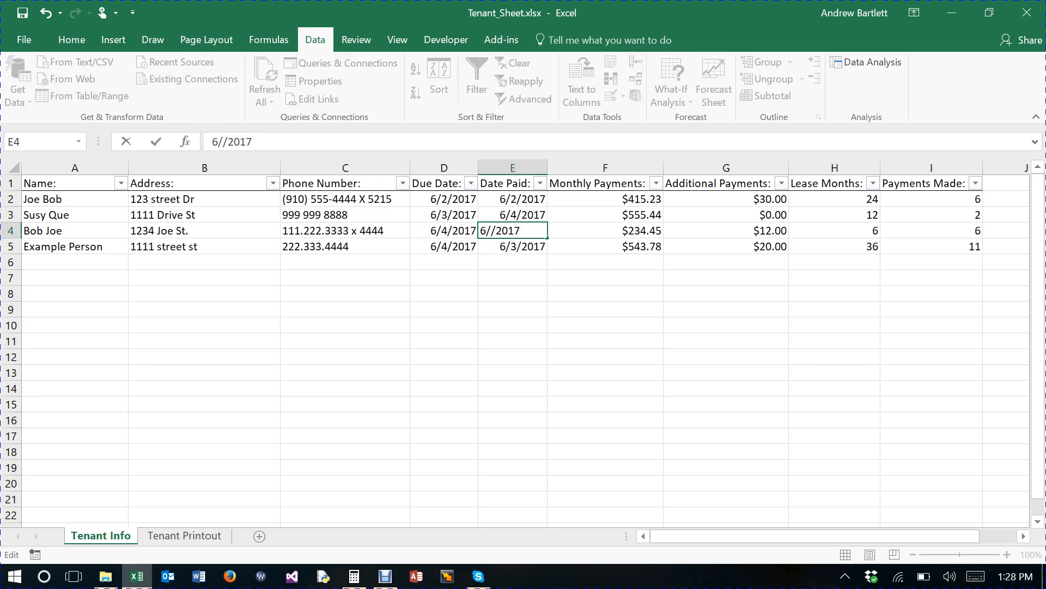
text(4)
key(Return)
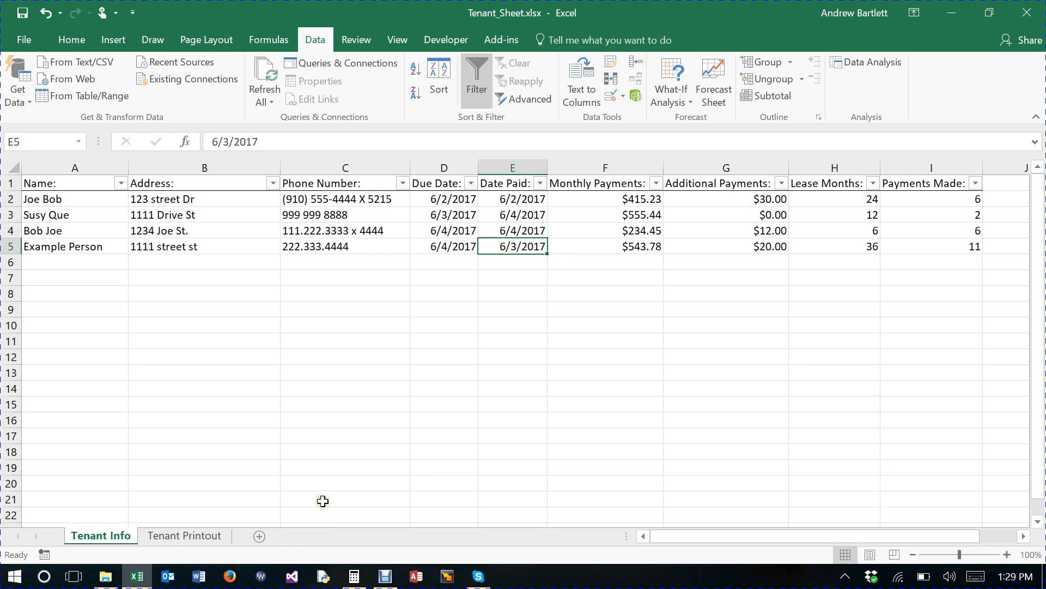
Step: Refresh all data on the Tenant Printout sheet and reset both slicers to the row 4 tenant and date paid 6/4/2017
click(153, 540)
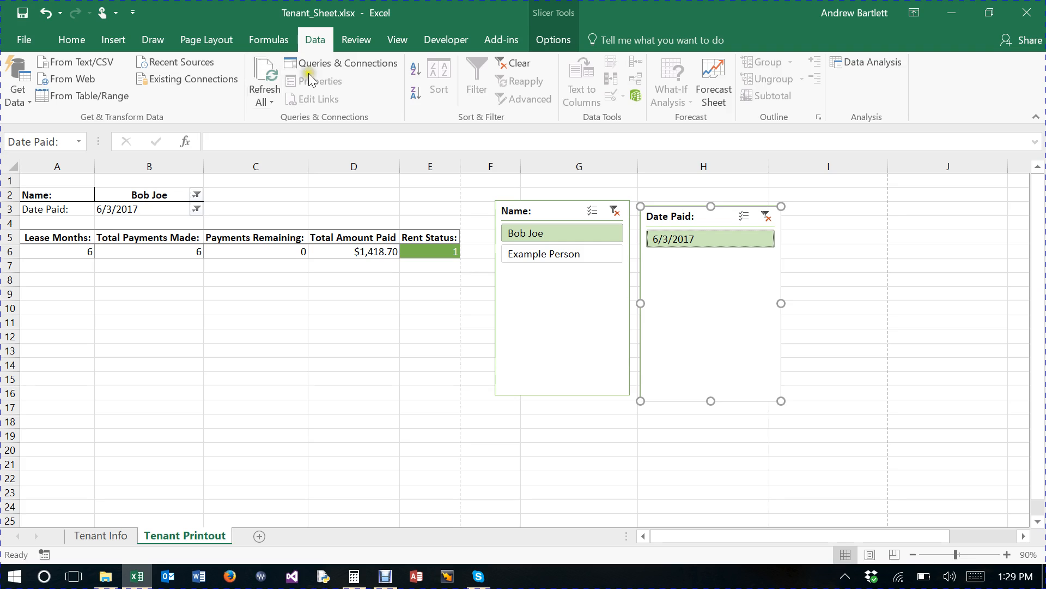
click(263, 69)
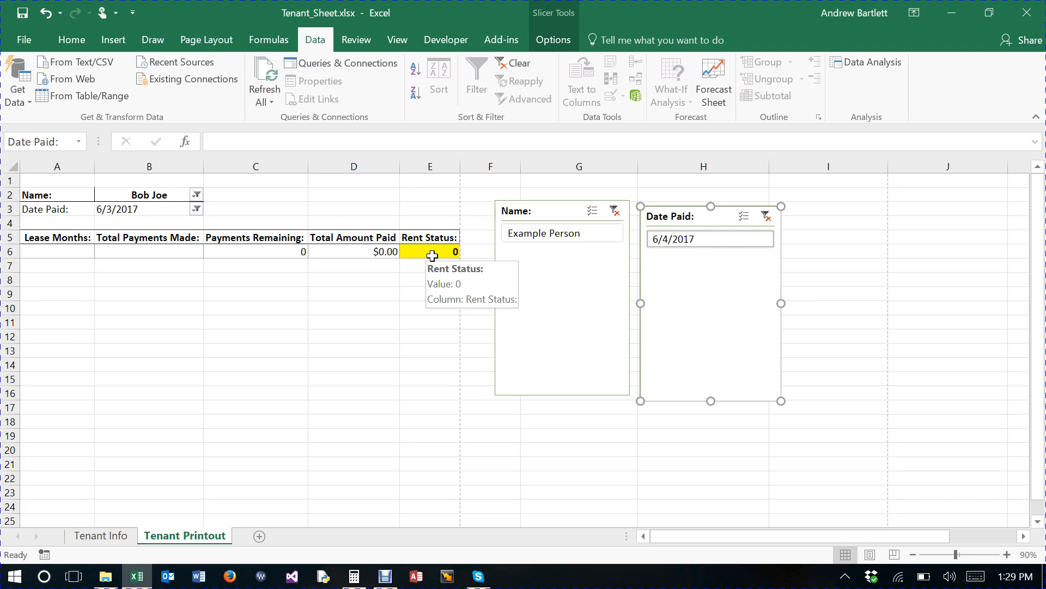
click(615, 211)
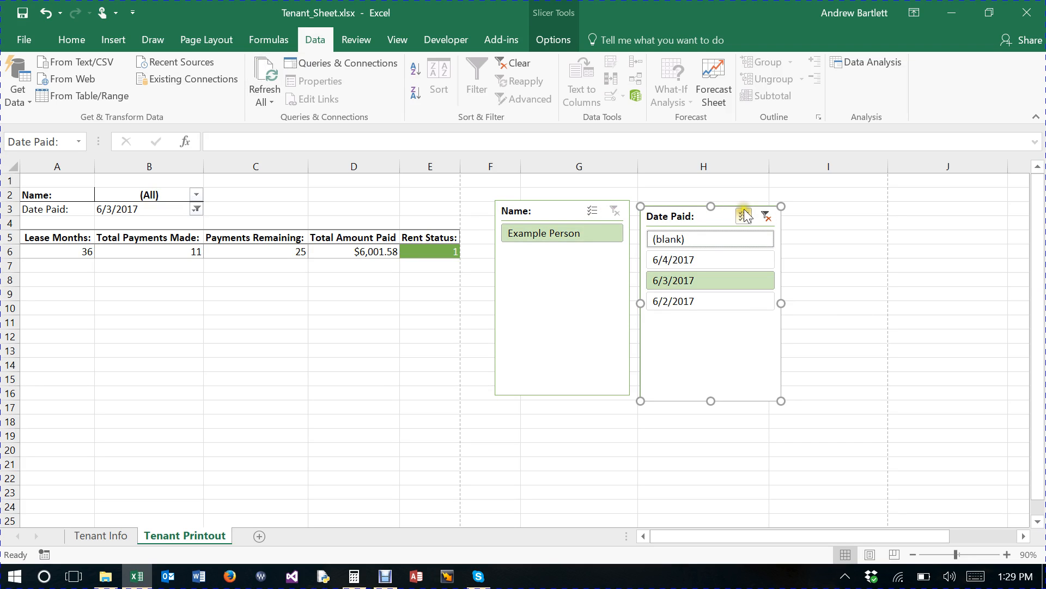
click(767, 216)
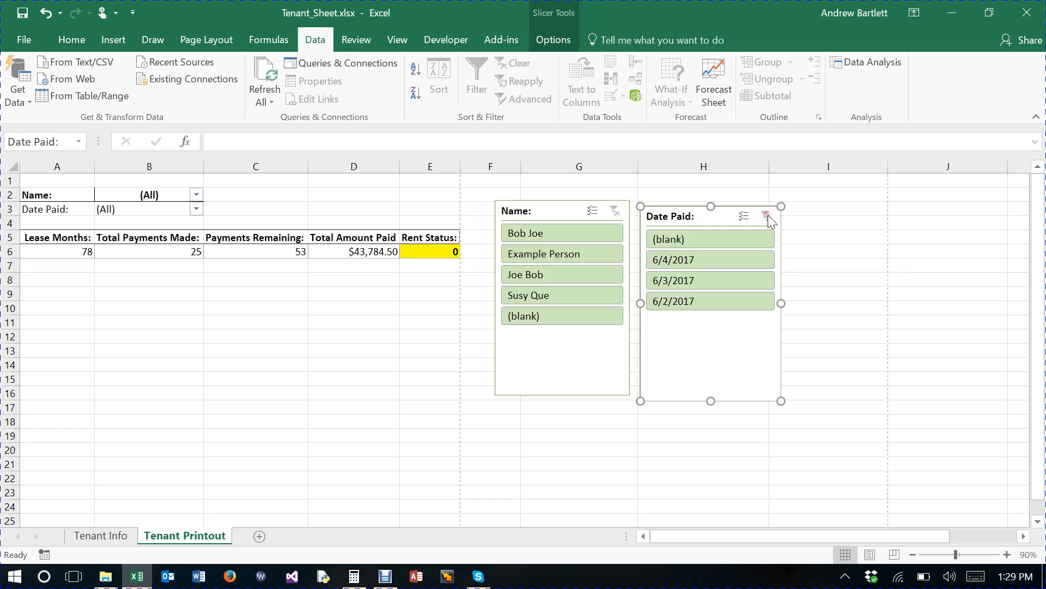
click(574, 235)
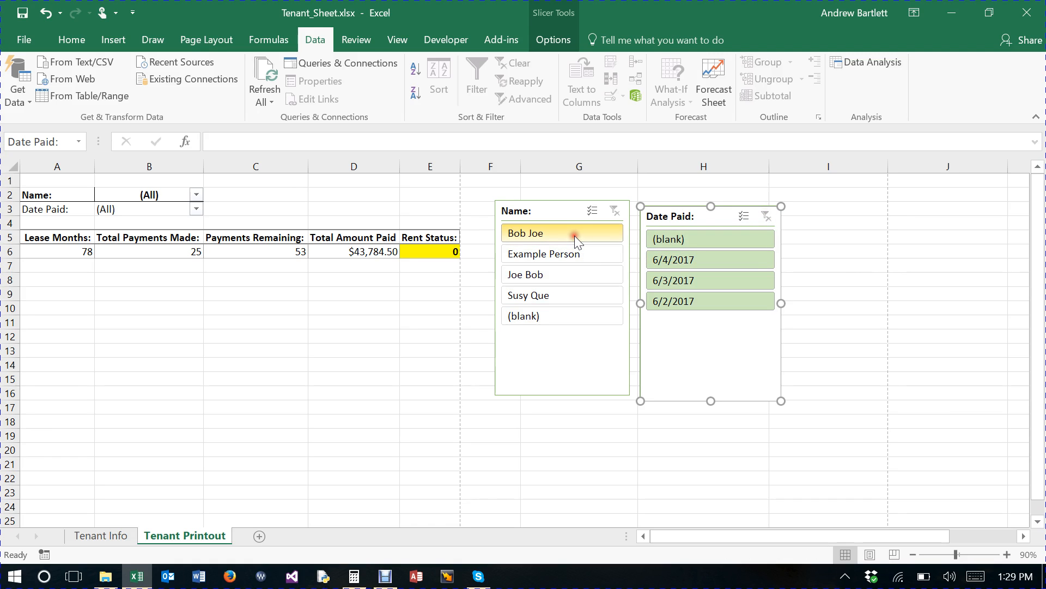
click(677, 250)
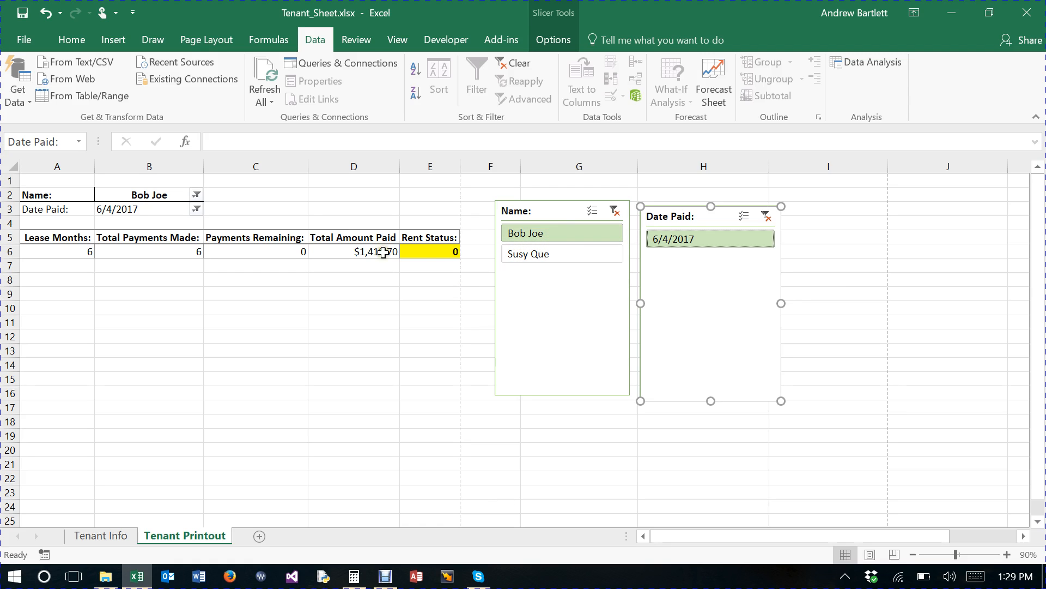
mouse_move(453, 254)
Step: On the Tenant Info sheet, set Date Paid to 6/5/2017 for the tenant in row 4
click(112, 536)
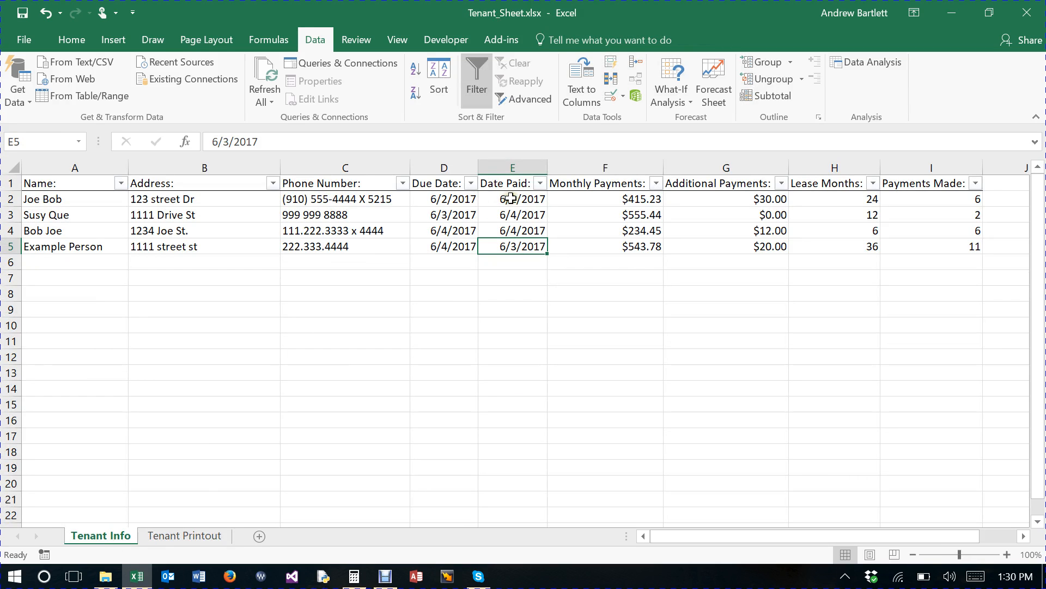
click(510, 230)
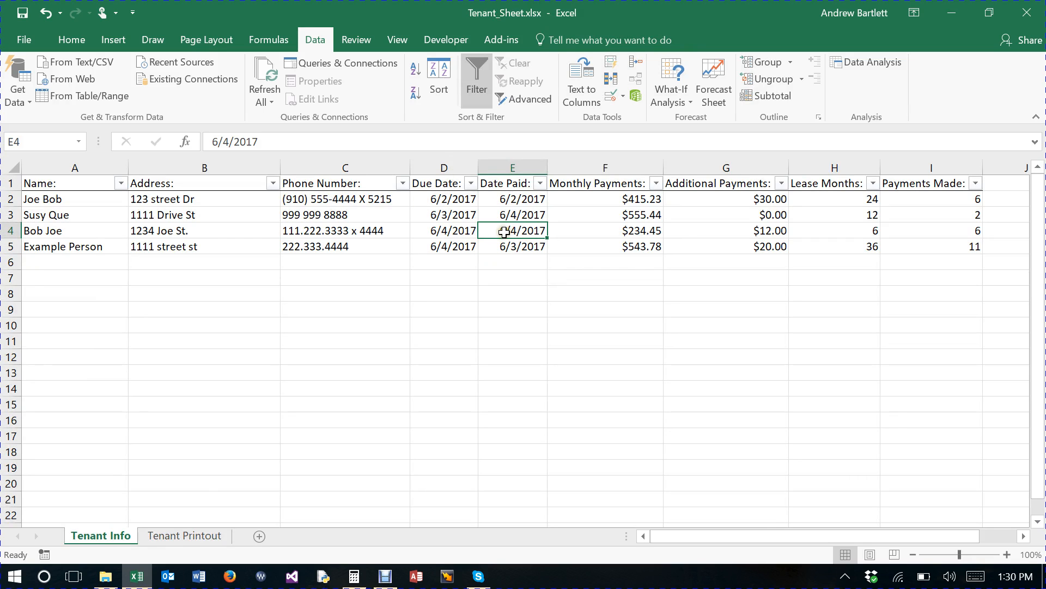
click(224, 142)
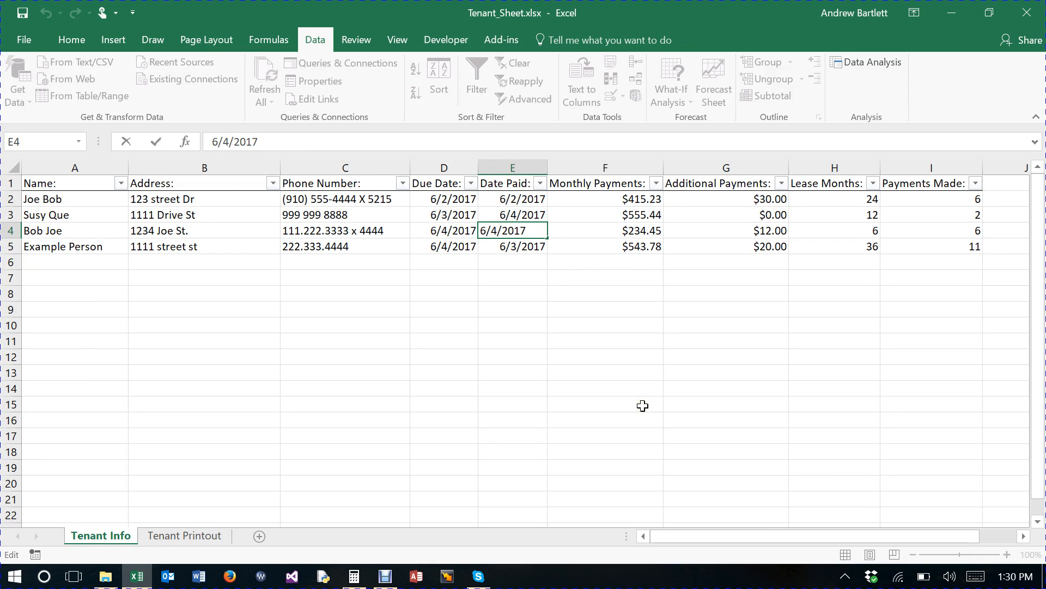
key(Delete)
text(5)
click(513, 275)
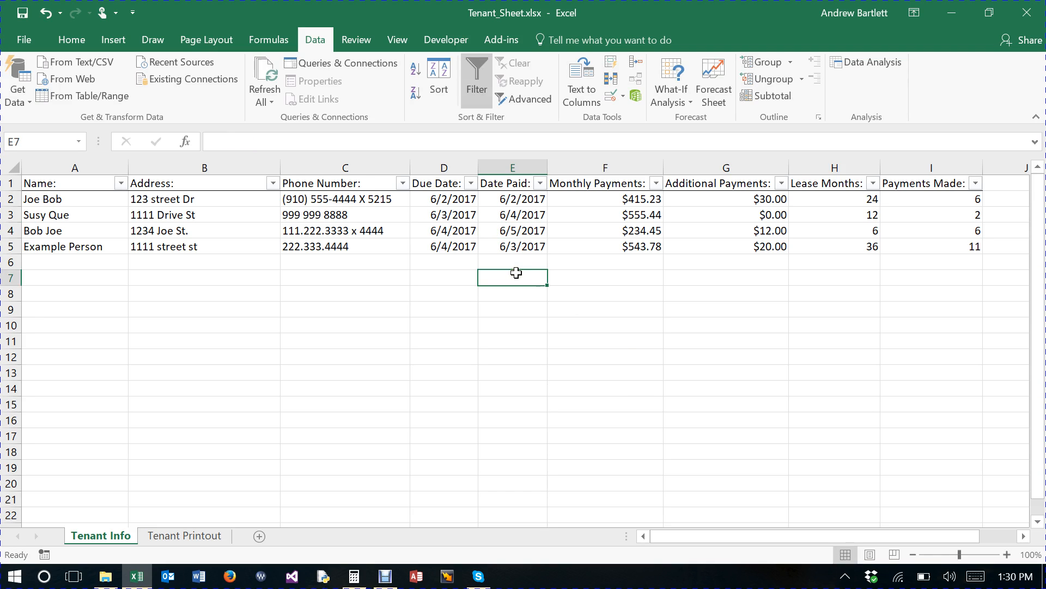
Step: Refresh all data on the Tenant Printout sheet and reset both slicers to the row 4 tenant and date paid 6/5/2017
click(159, 539)
click(614, 211)
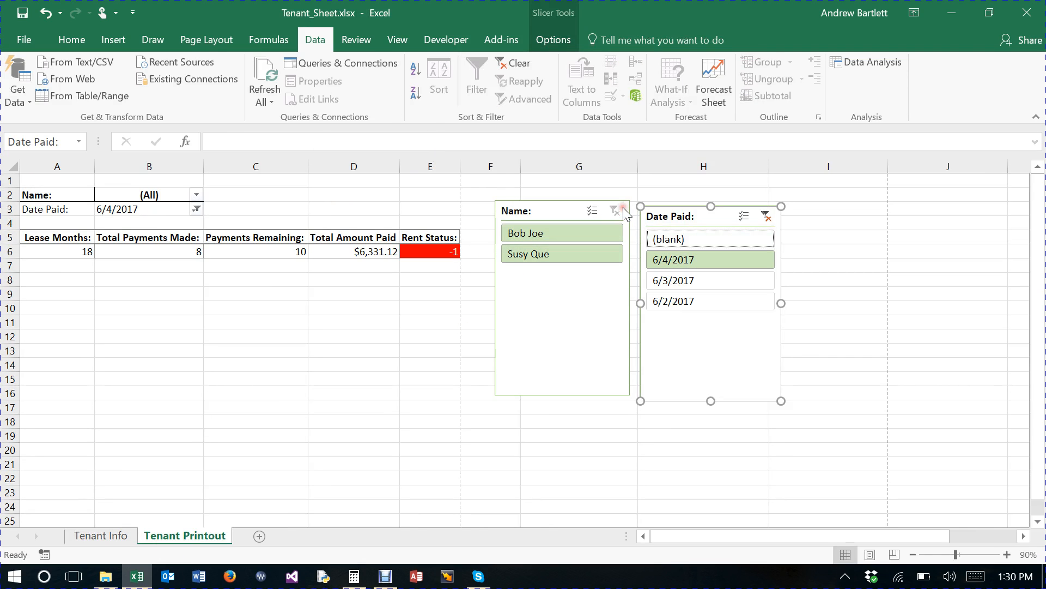
click(766, 215)
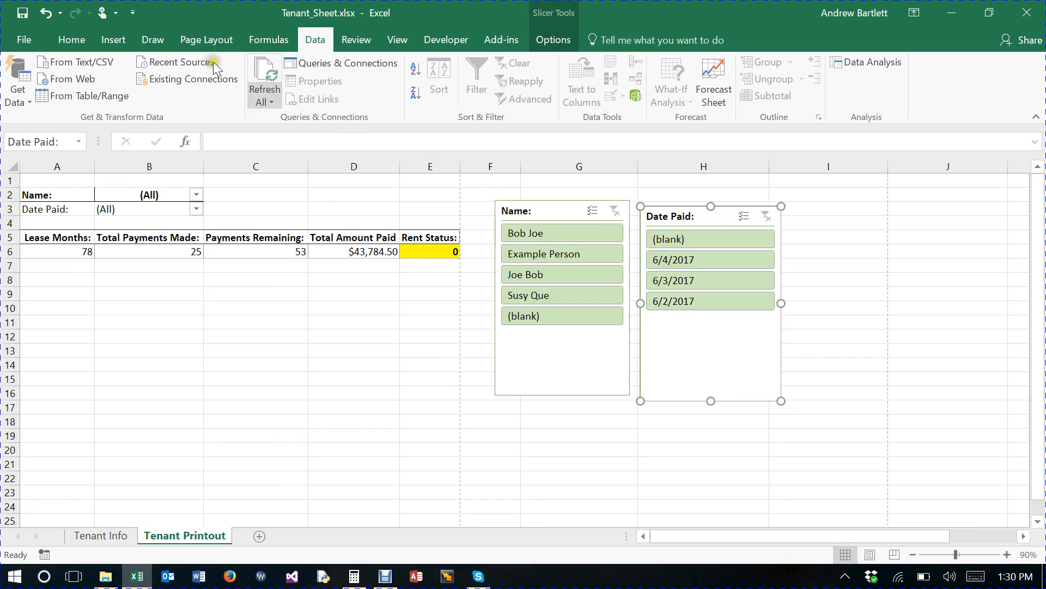
click(264, 71)
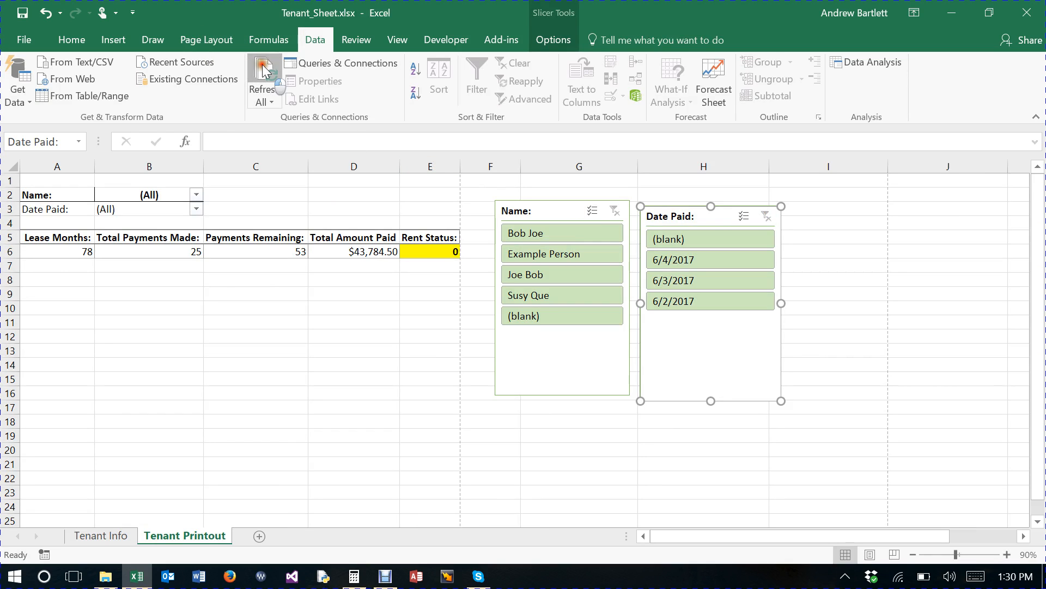
click(537, 233)
click(669, 240)
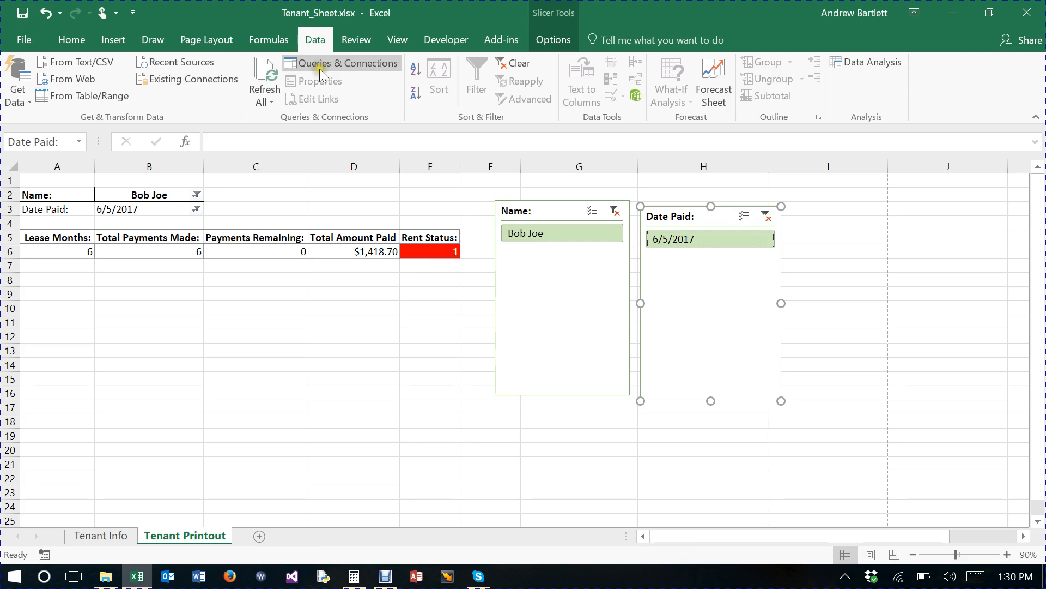
Step: On the Tenant Info sheet, set Date Paid to 6/1/2017 for the tenant in row 4
click(100, 535)
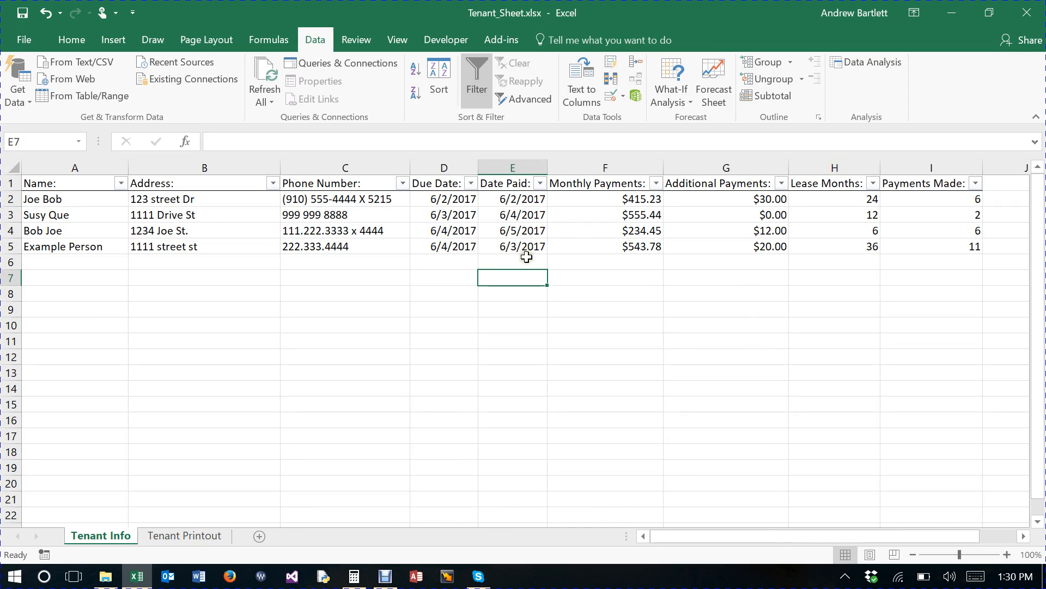
click(523, 228)
click(222, 143)
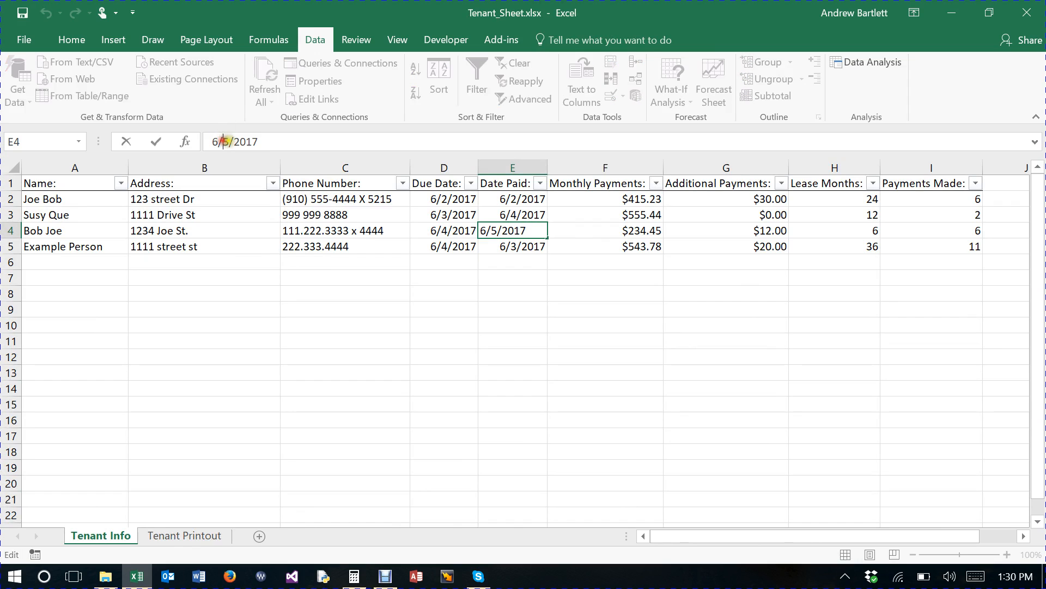
key(Delete)
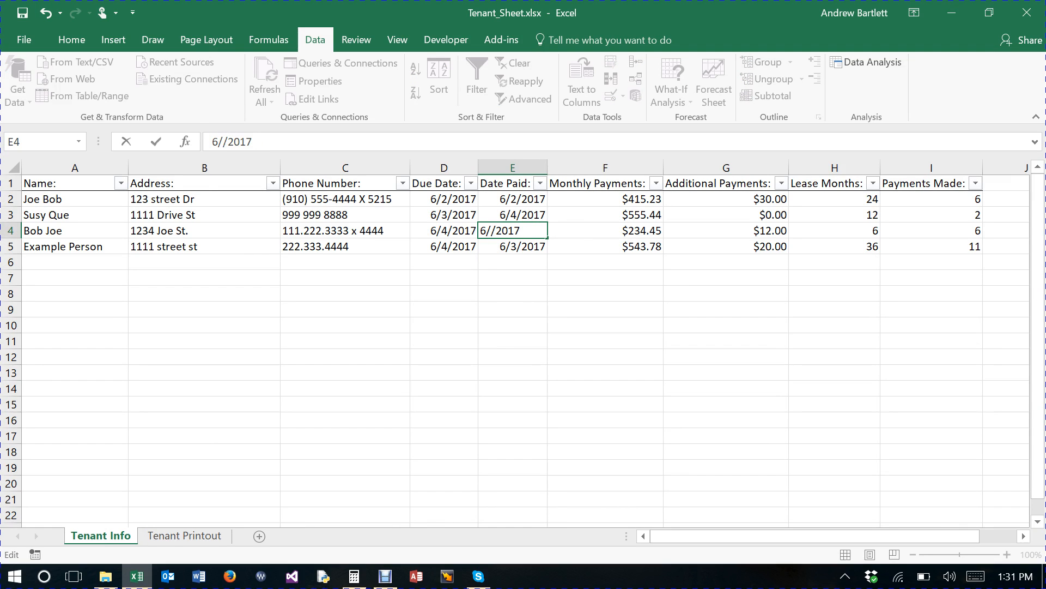
text(1)
key(Return)
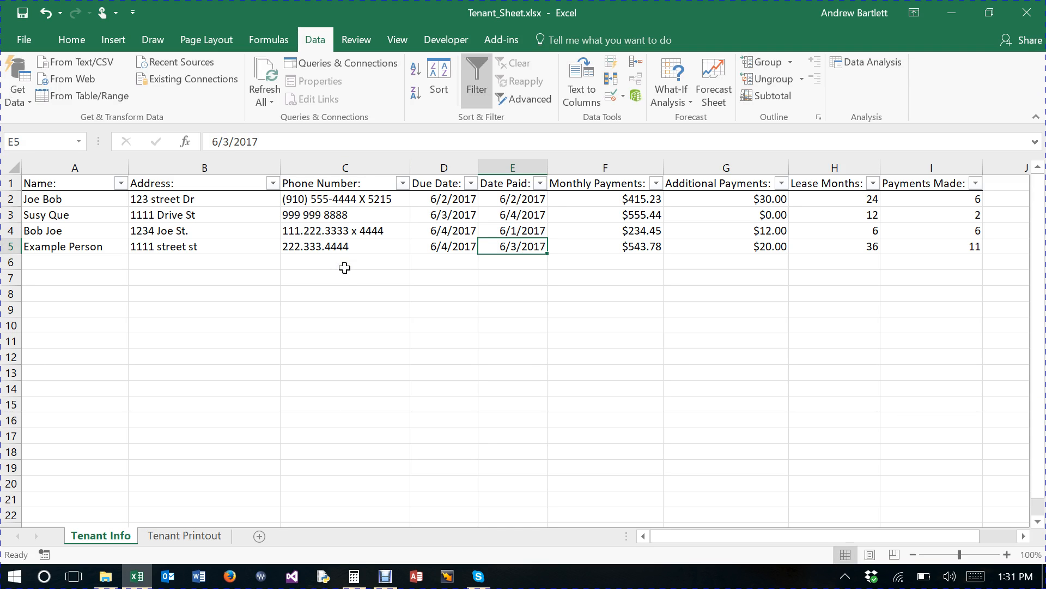
Step: Refresh all data on the Tenant Printout sheet and filter the receipt by date paid 6/1/2017
click(168, 538)
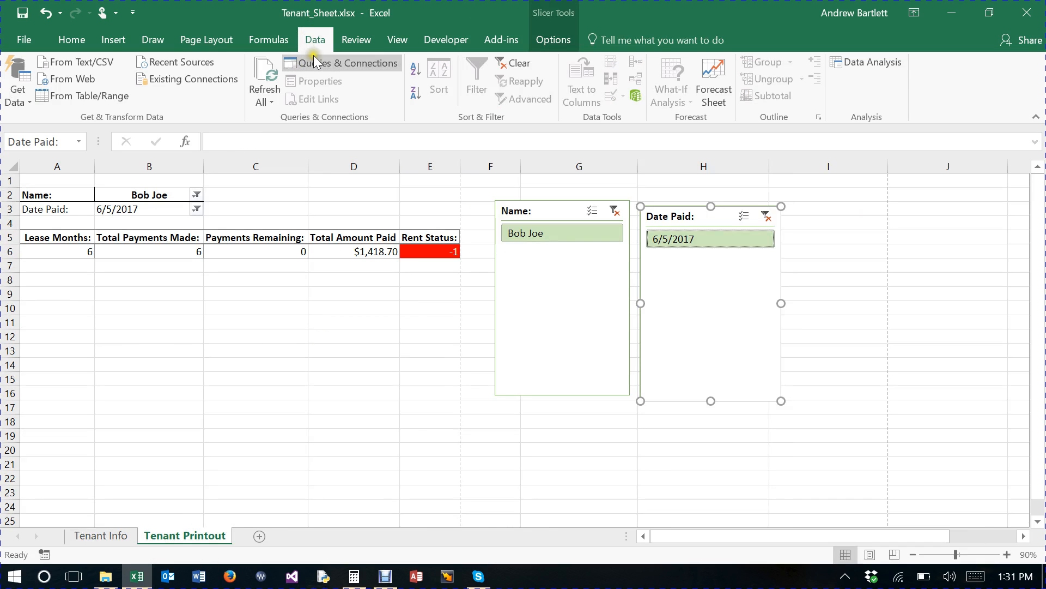
click(265, 82)
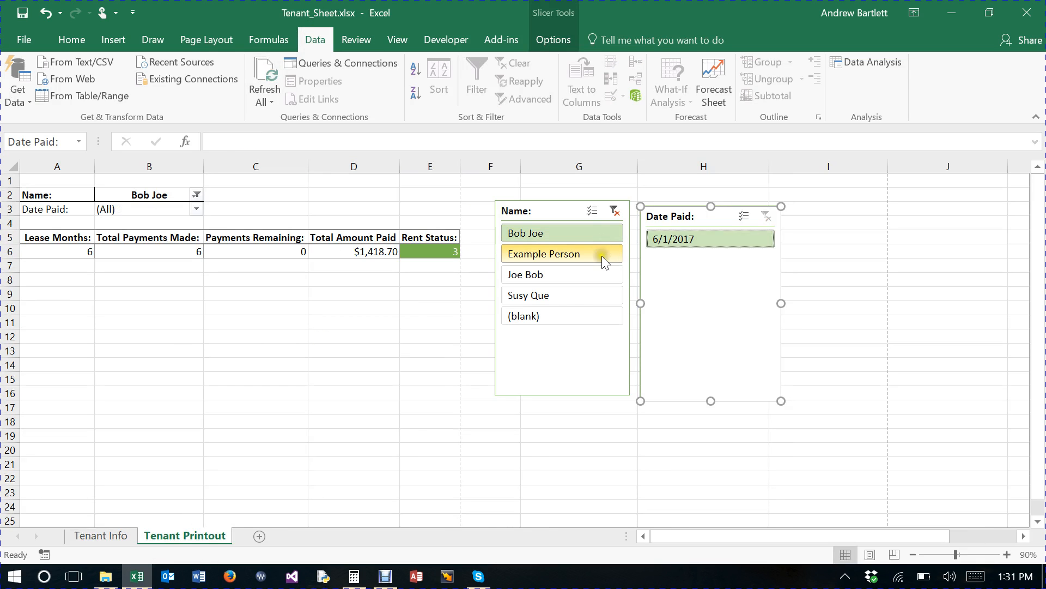
click(677, 251)
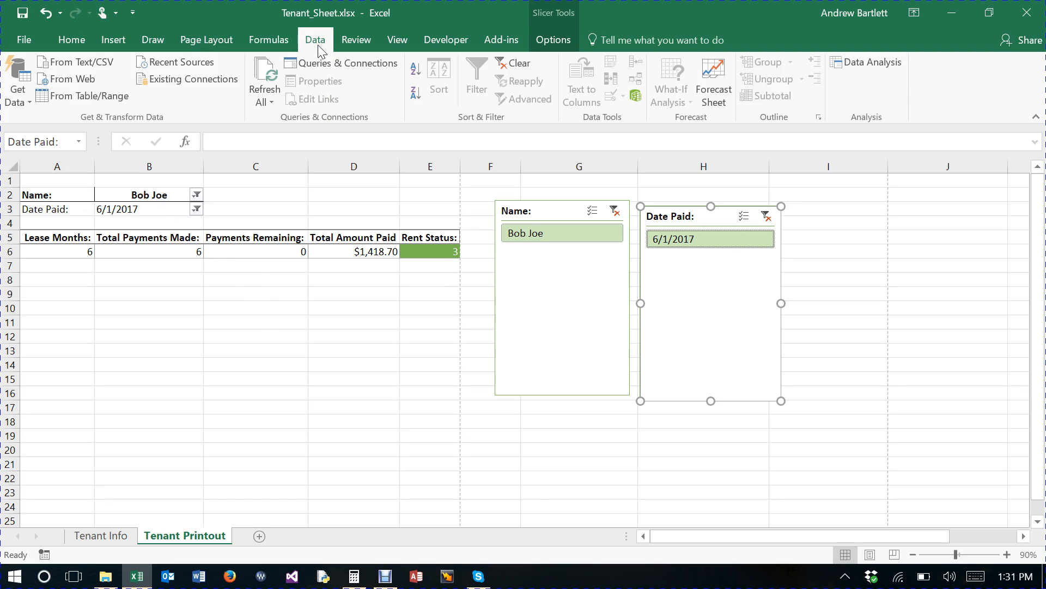
Step: Clear the Name and Date Paid slicer filters on the Tenant Printout sheet
click(615, 211)
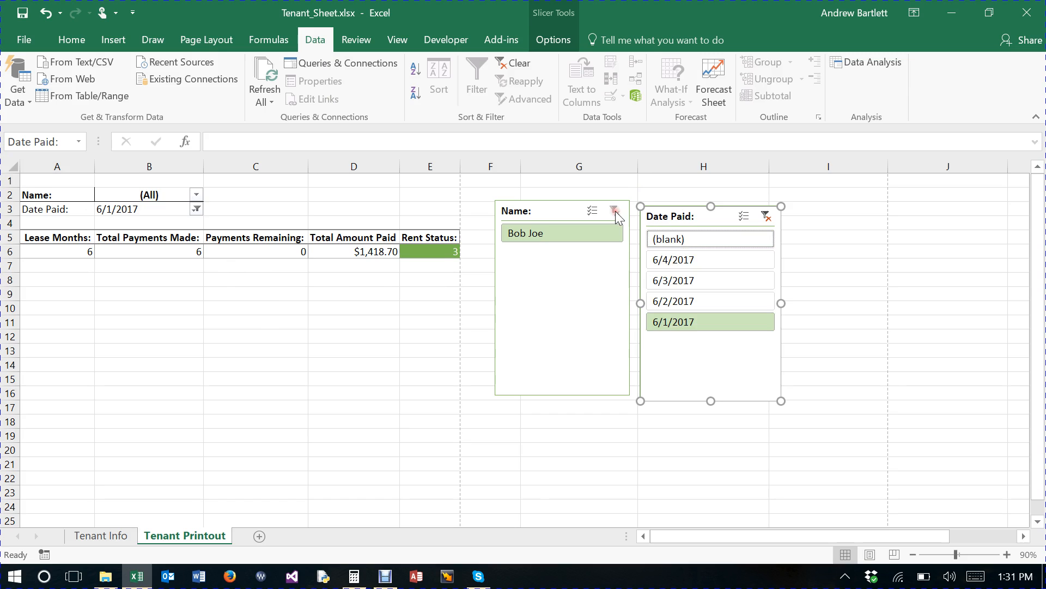
click(765, 215)
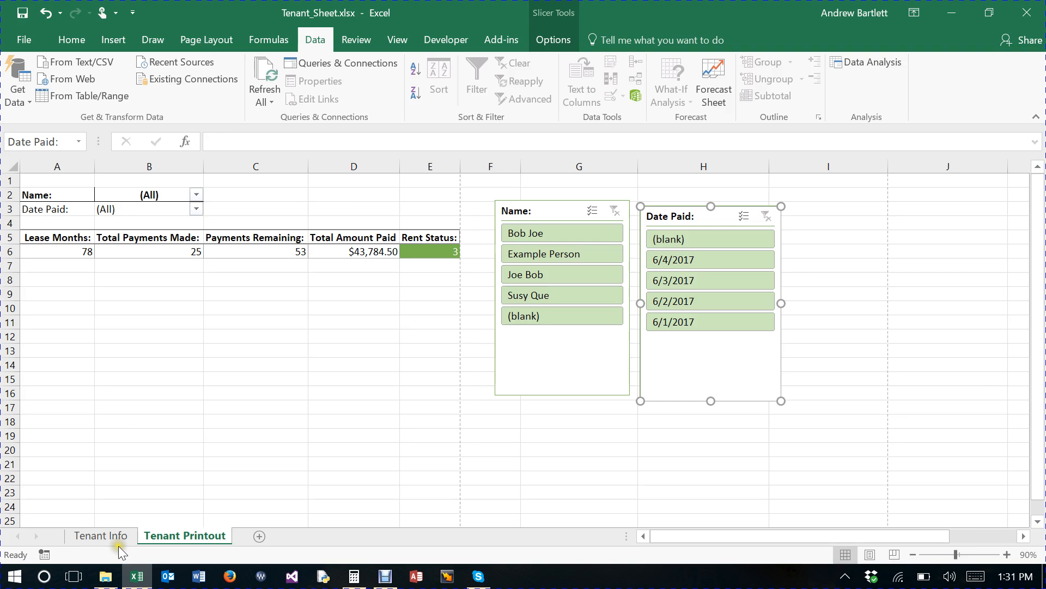
Step: On the Tenant Info sheet, add a new tenant in row 6 with the tenant's name, address and phone number
click(106, 538)
click(45, 261)
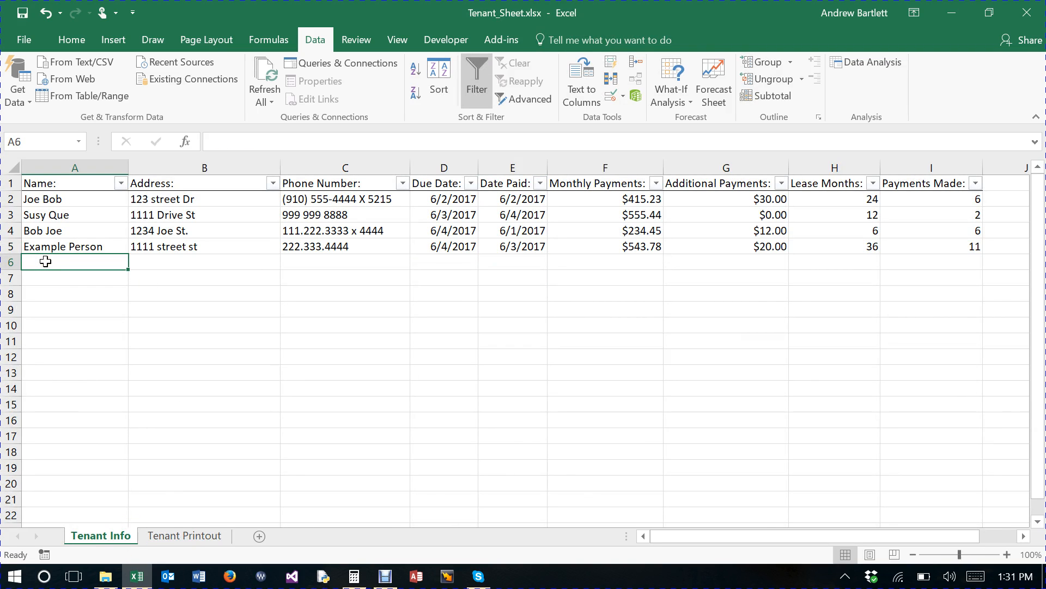
text(New Perso)
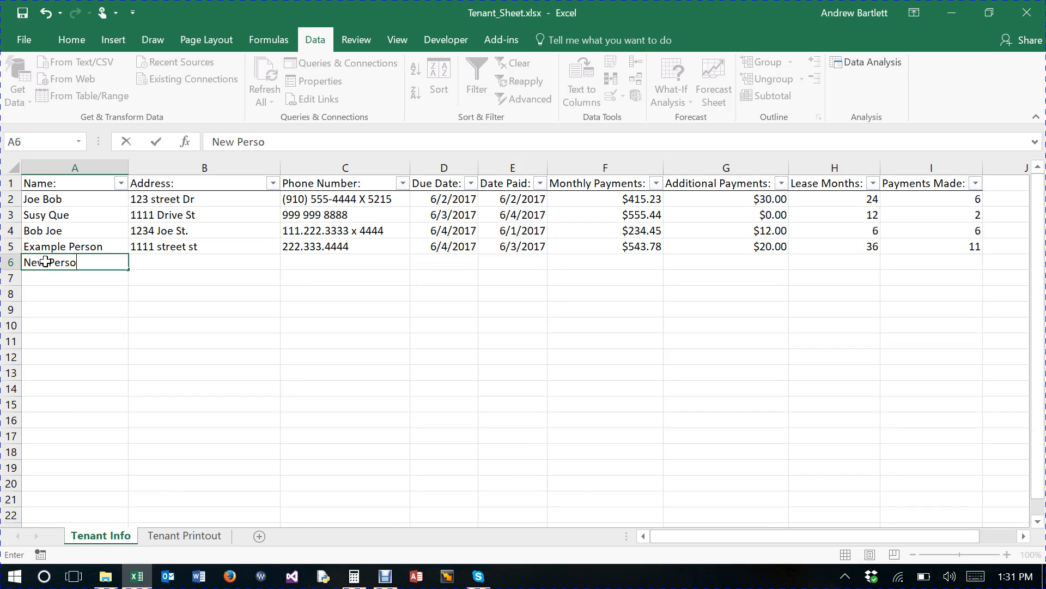
text(n)
key(Tab)
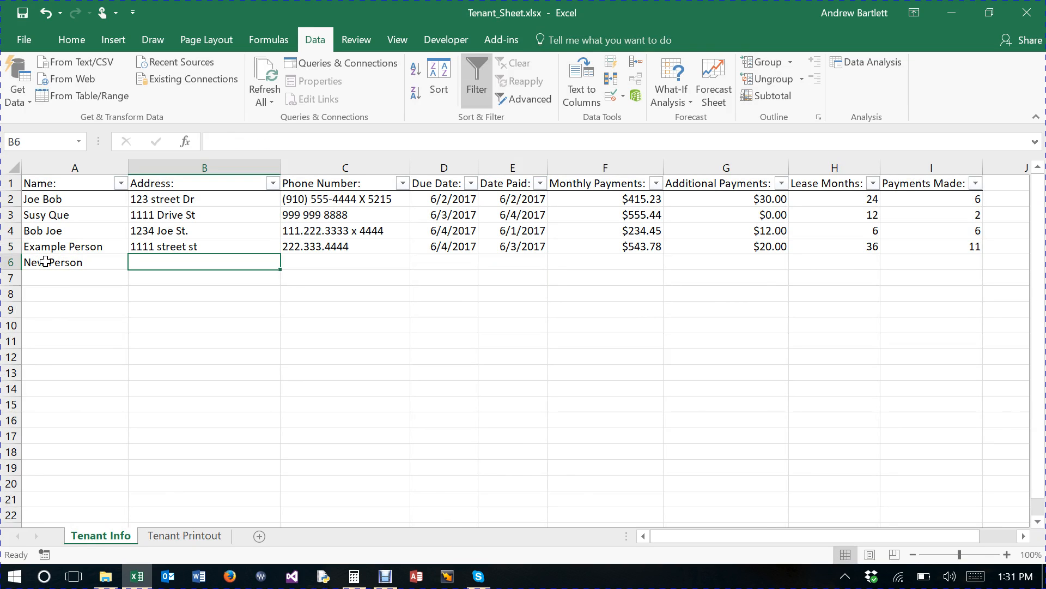
text(3333)
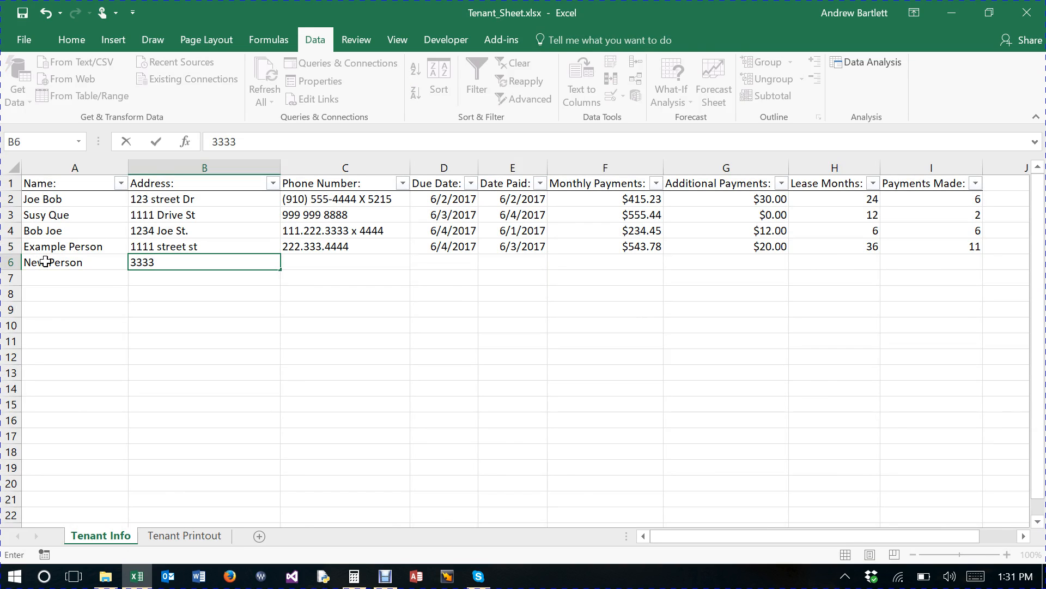
text( Person Rd.)
key(Tab)
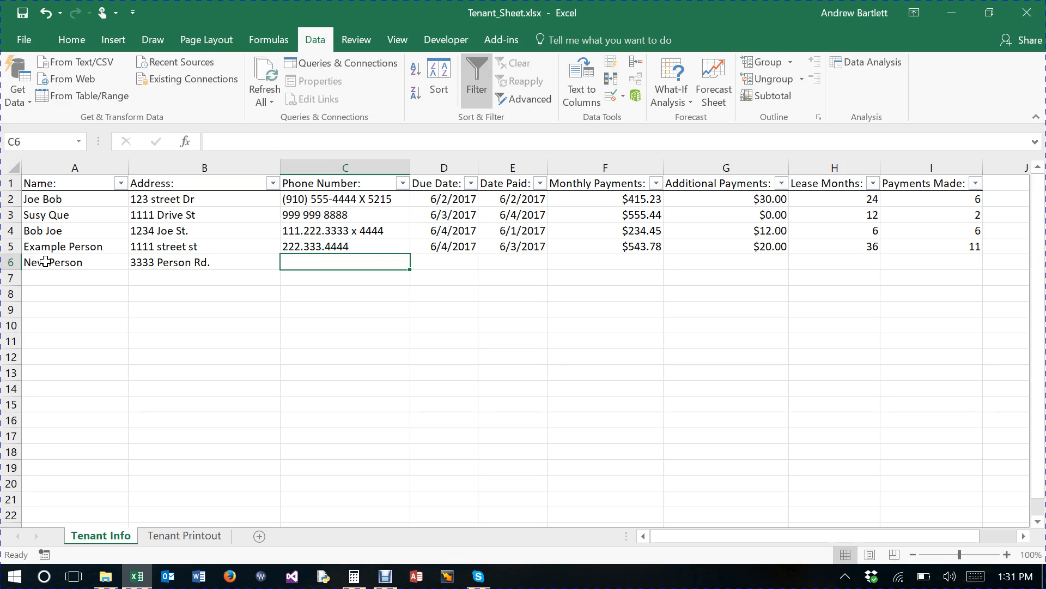
text(444)
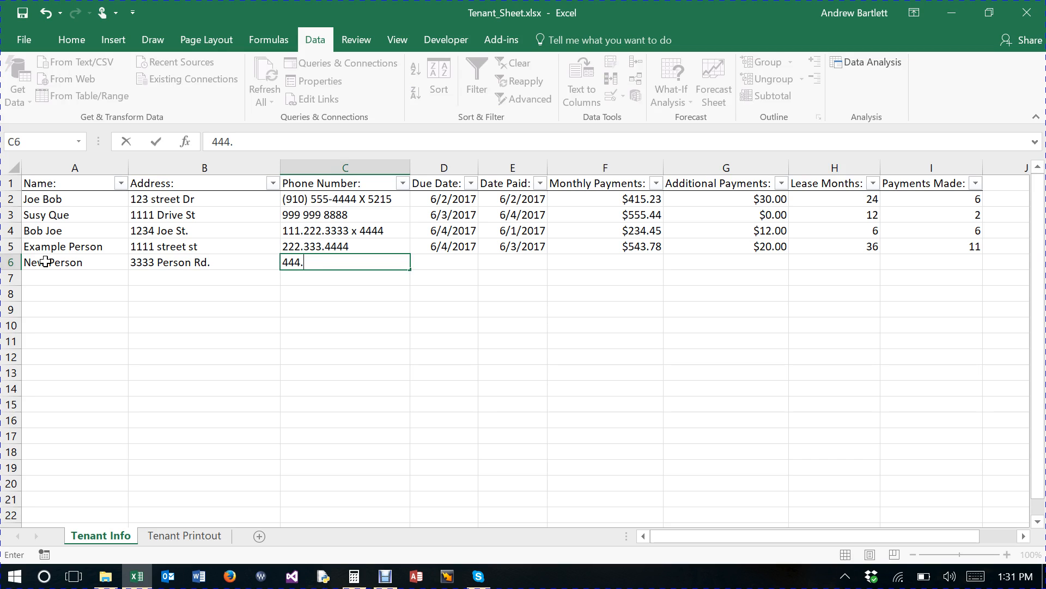
text(.333.7777)
Step: Set Due Date and Date Paid to 6/4/2017 for the new tenant in row 6
click(444, 261)
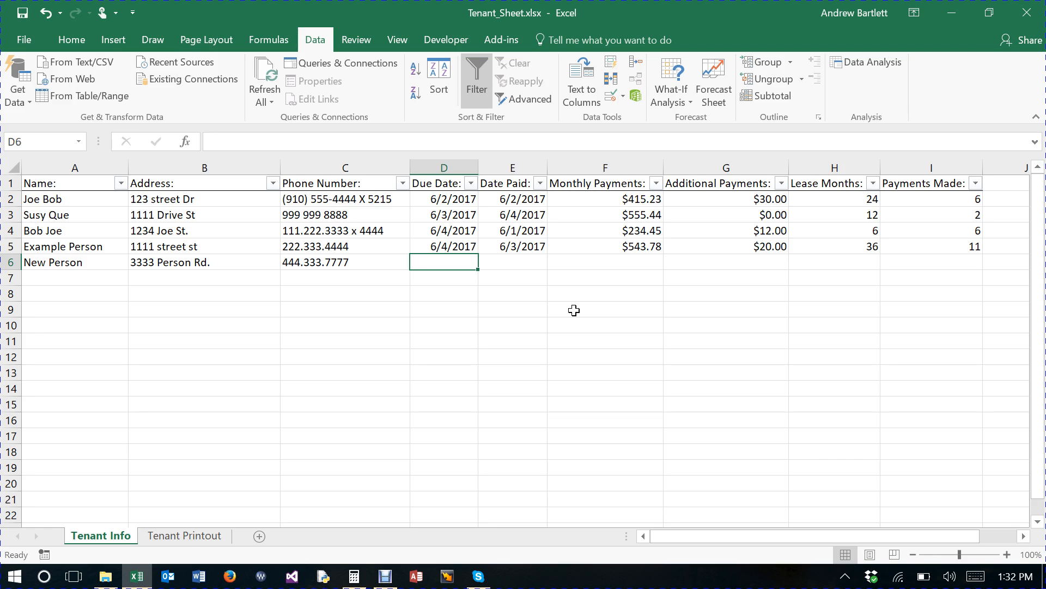
text(6/4)
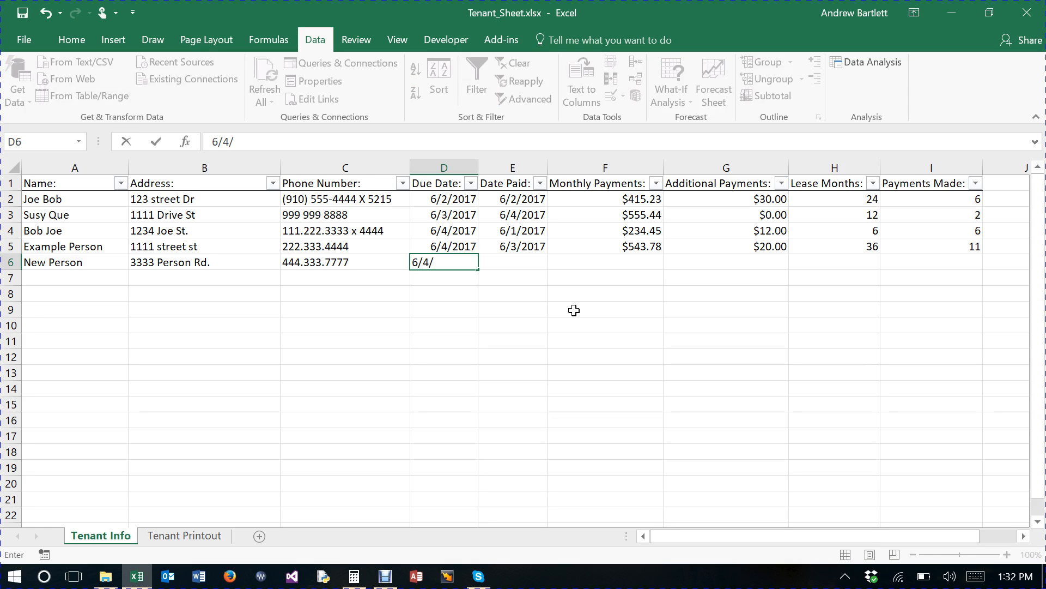
text(/2017)
click(500, 268)
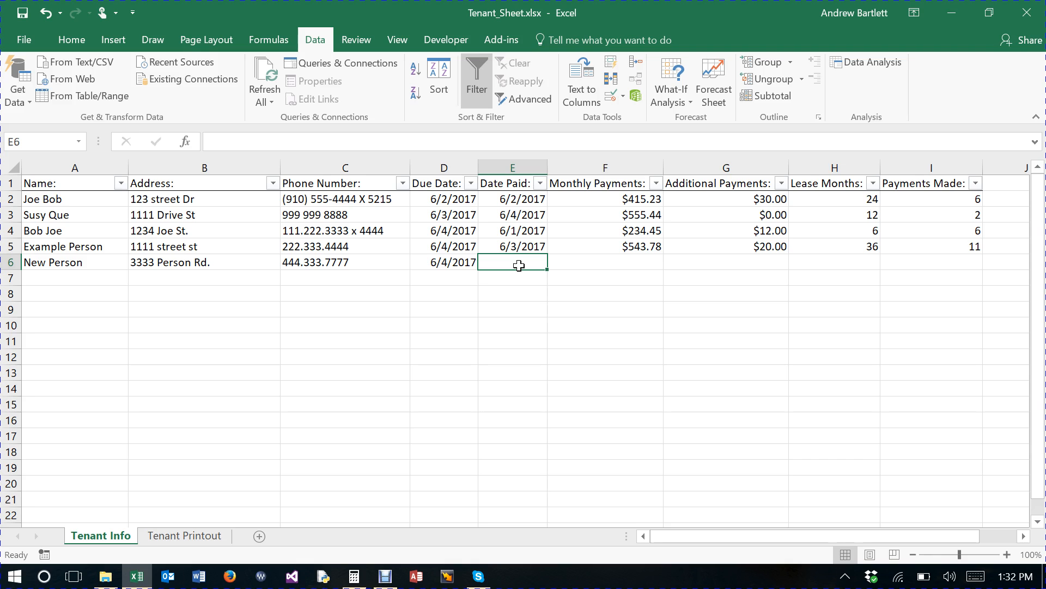
text(6)
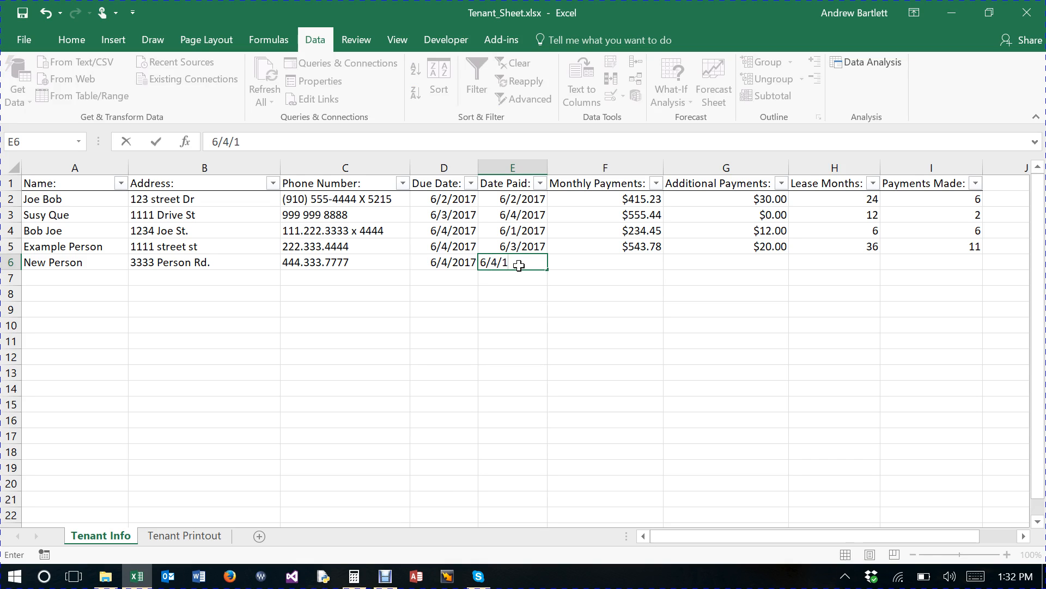
text(/4/2017)
Step: Enter a monthly payment of 250.45 and an additional payment of 50 for the new tenant in row 6
click(573, 257)
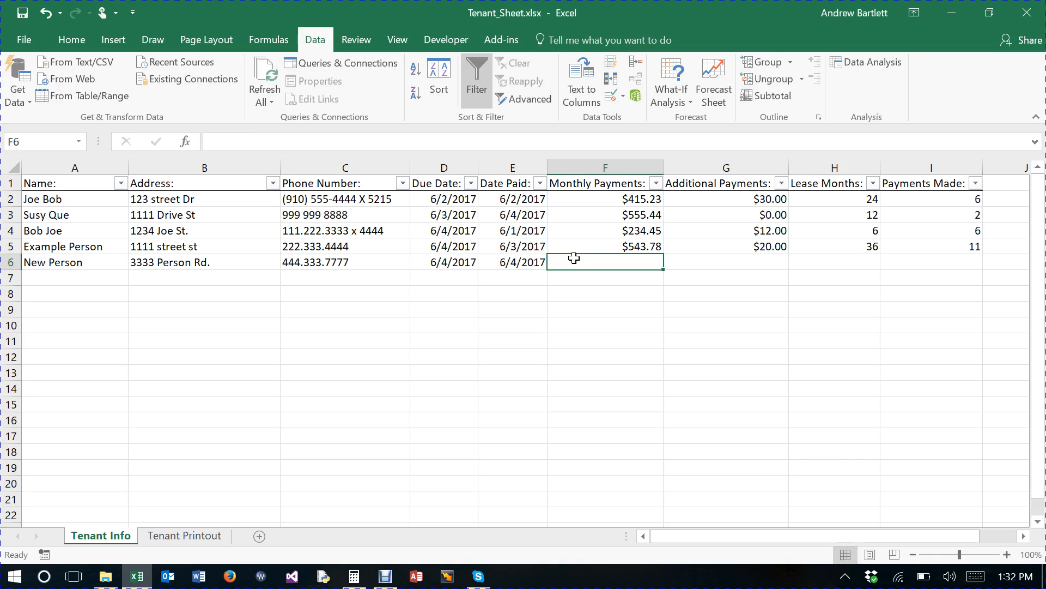
text(25)
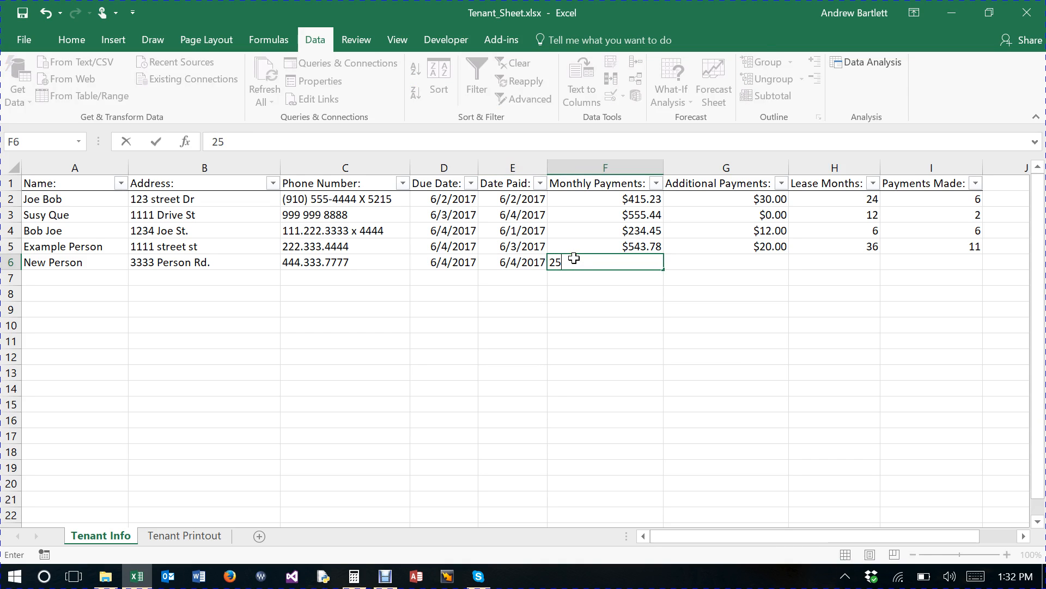
text(0.45)
click(727, 263)
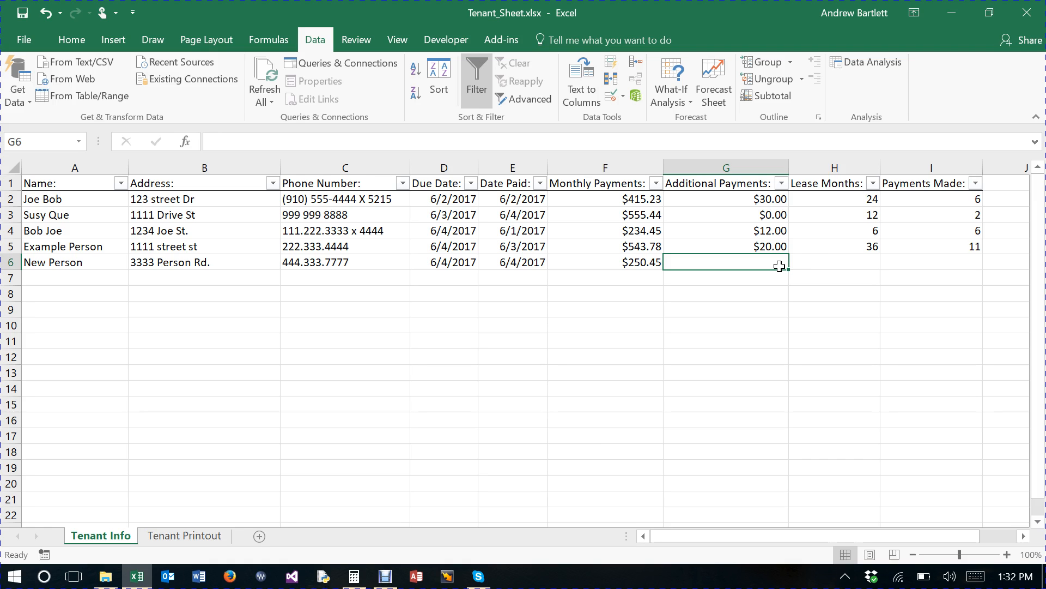
text(50)
Step: Set Lease Months to 10 and Payments Made to 1 for the new tenant in row 6
click(834, 262)
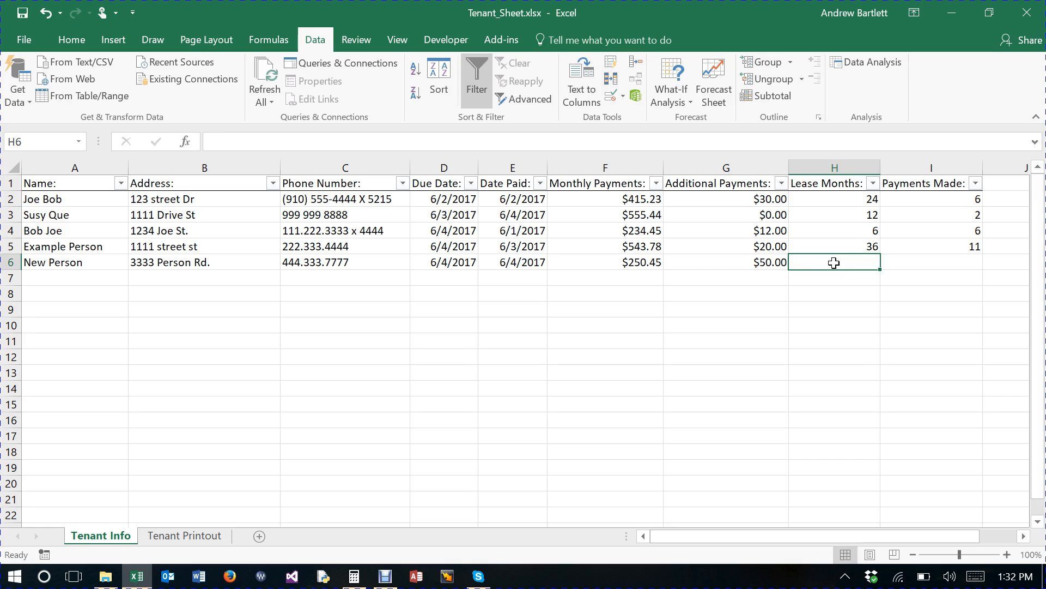
text(10)
click(921, 264)
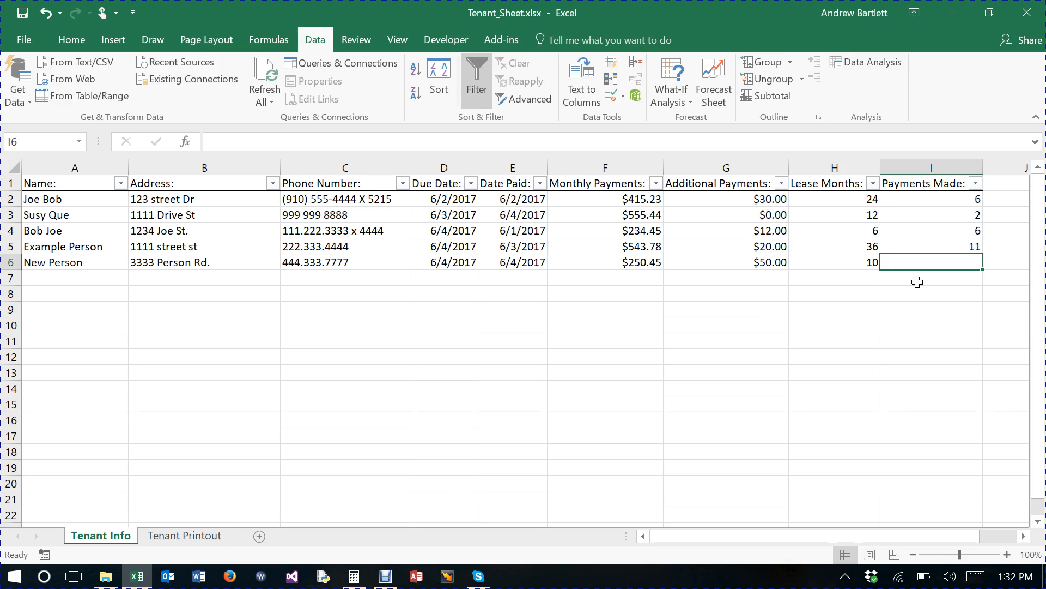
text(1)
click(891, 292)
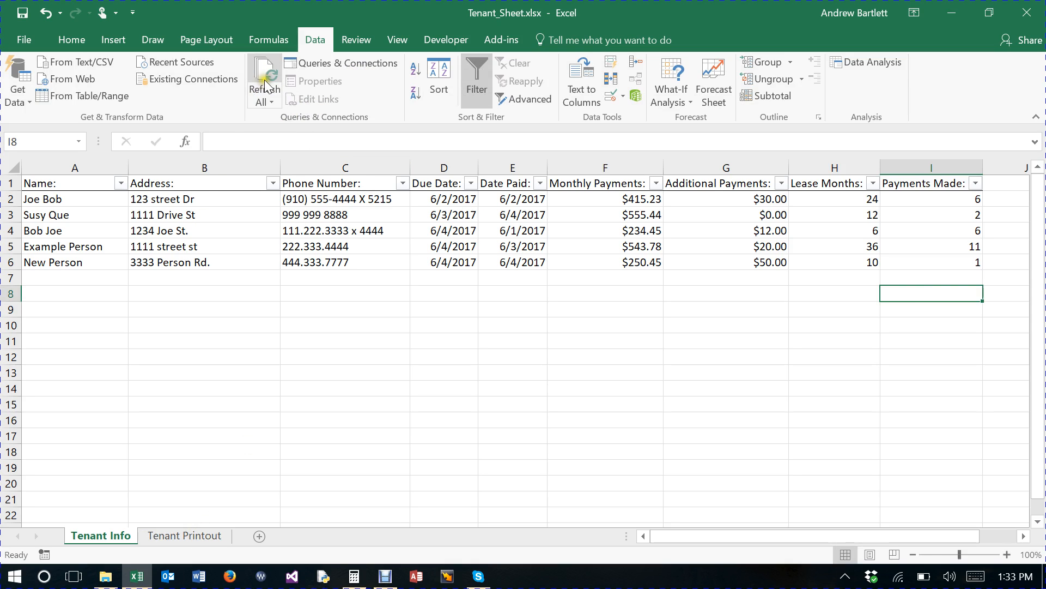
Step: Refresh all data on the Tenant Printout sheet and filter the receipt by the new tenant and date paid 6/4/2017
click(190, 536)
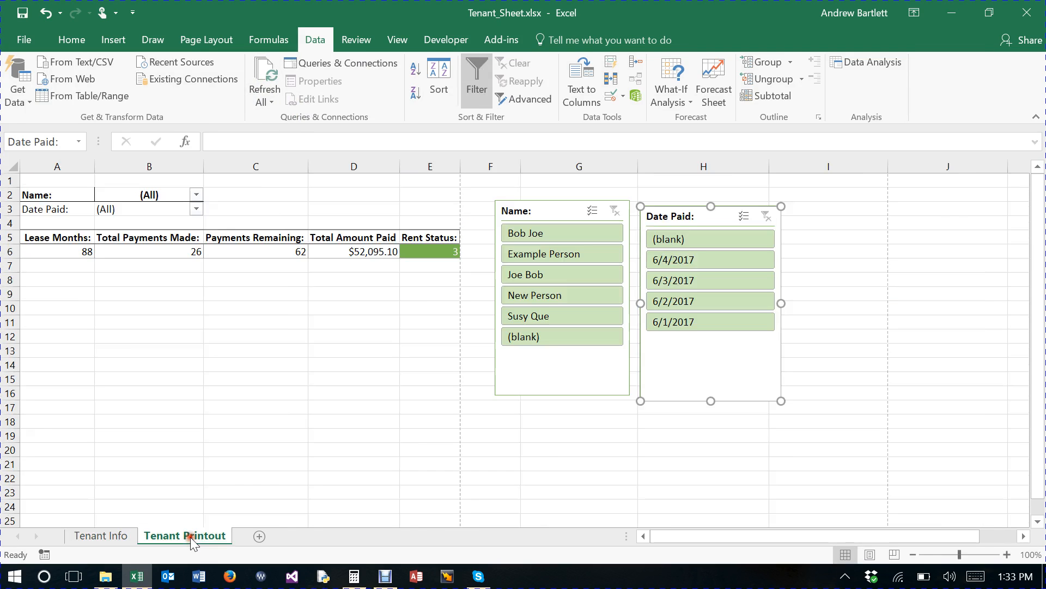
click(272, 72)
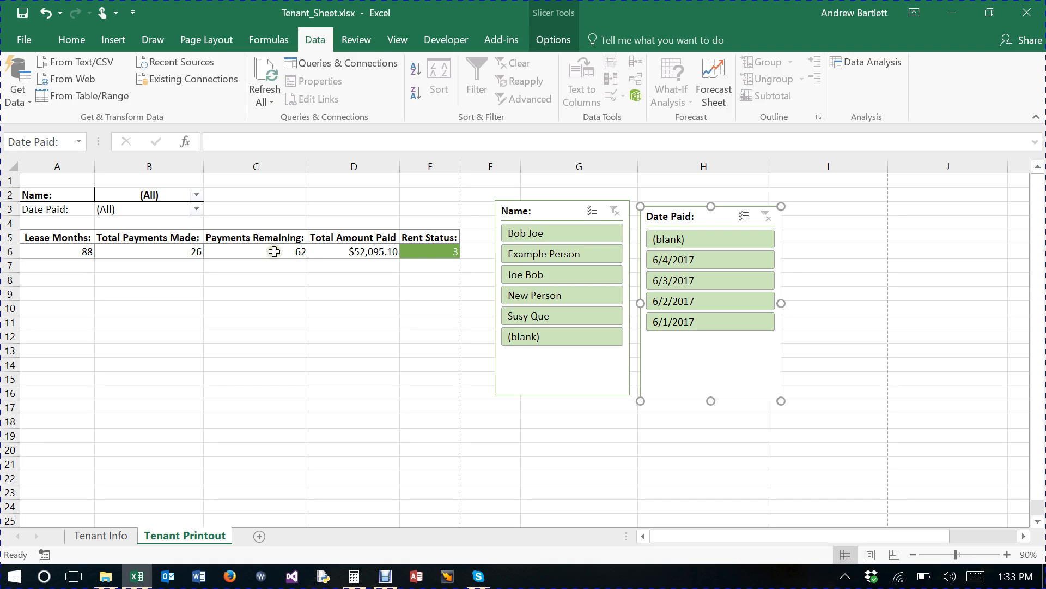
click(571, 296)
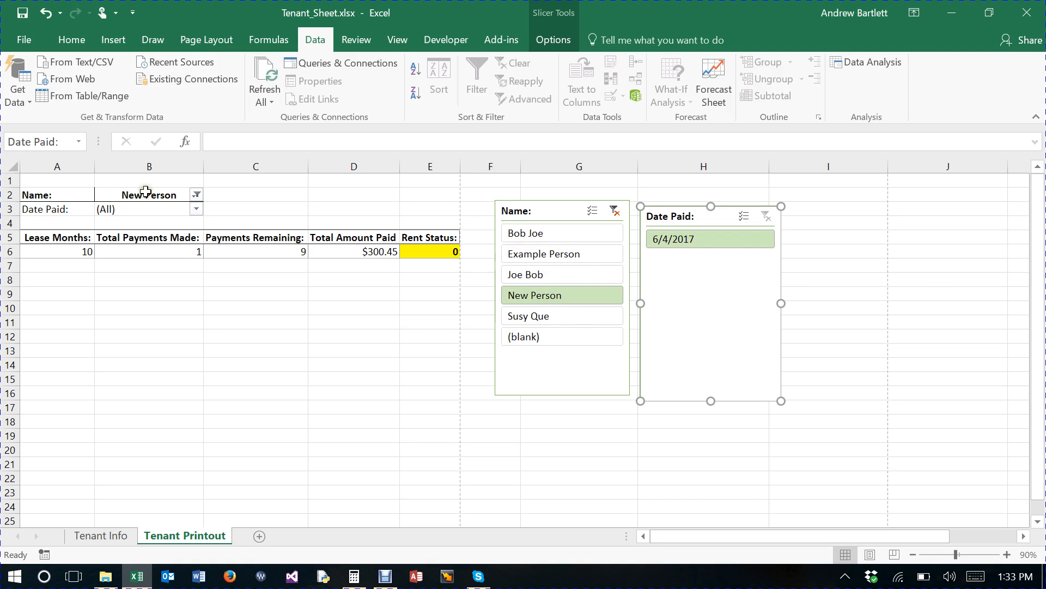
click(676, 244)
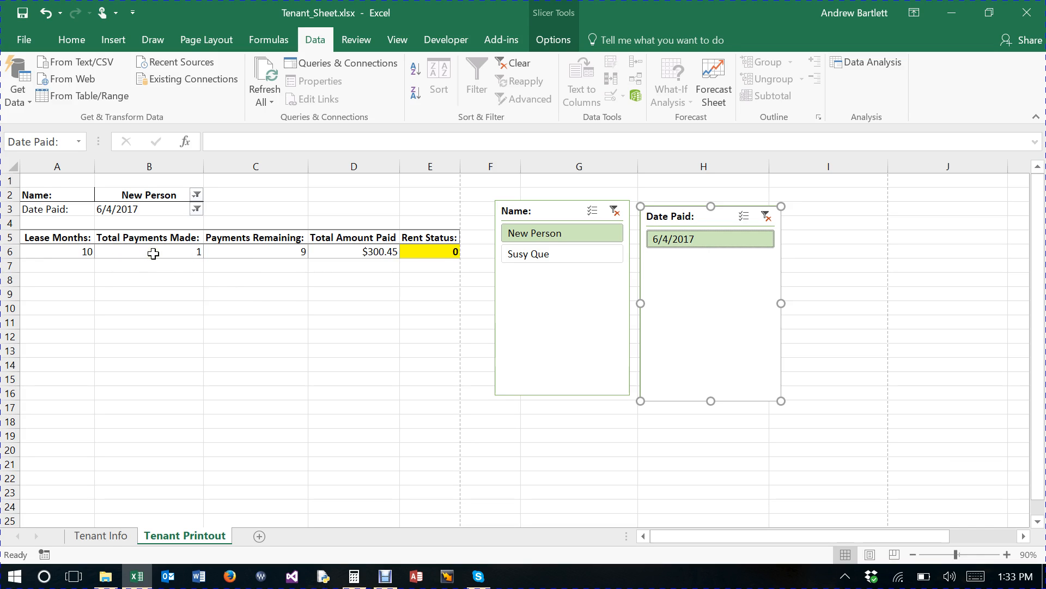
mouse_move(155, 253)
mouse_move(265, 252)
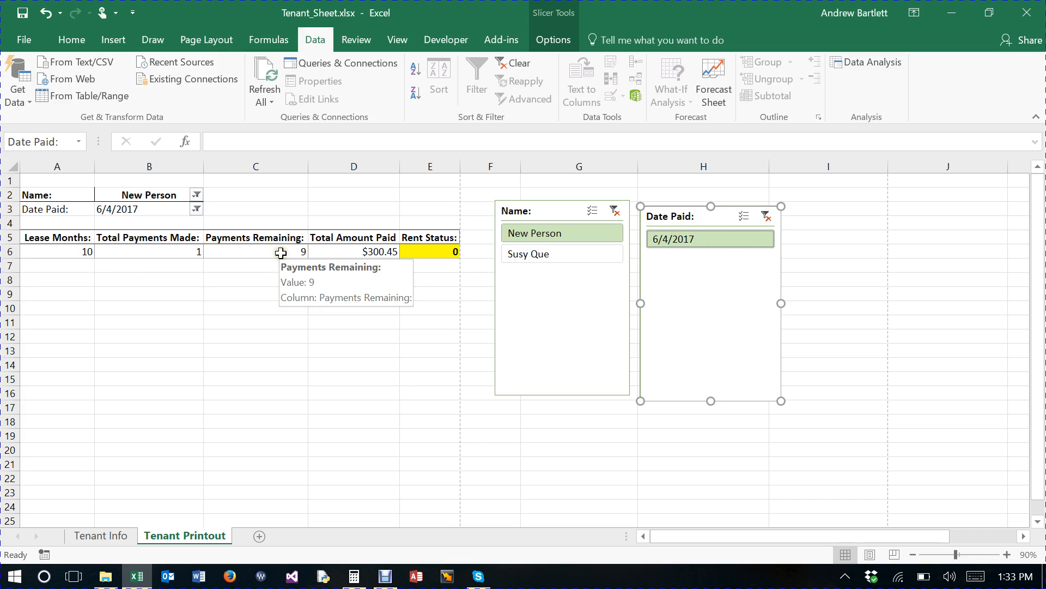
mouse_move(357, 253)
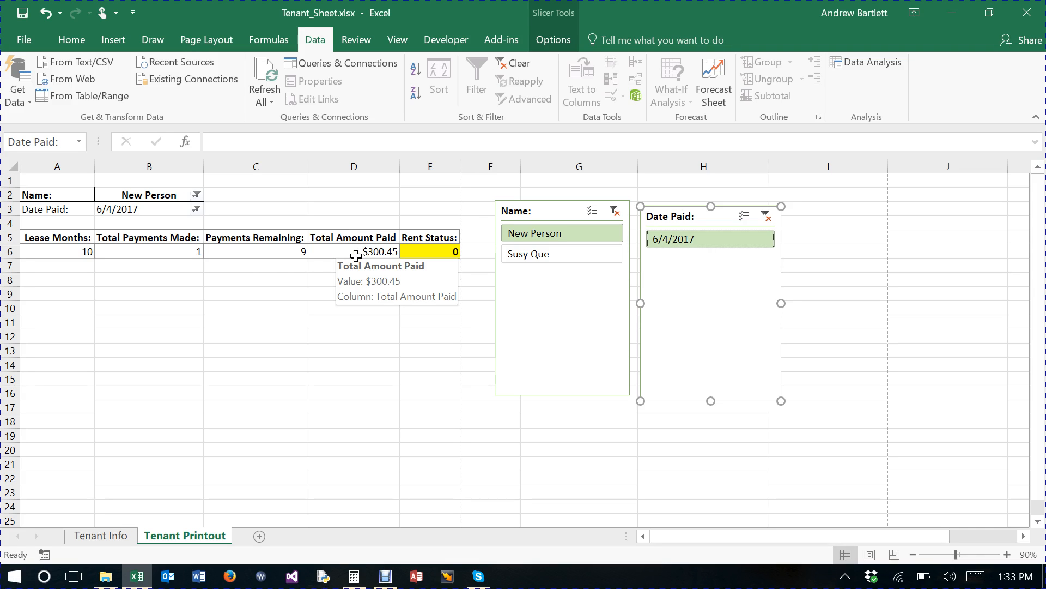
mouse_move(421, 250)
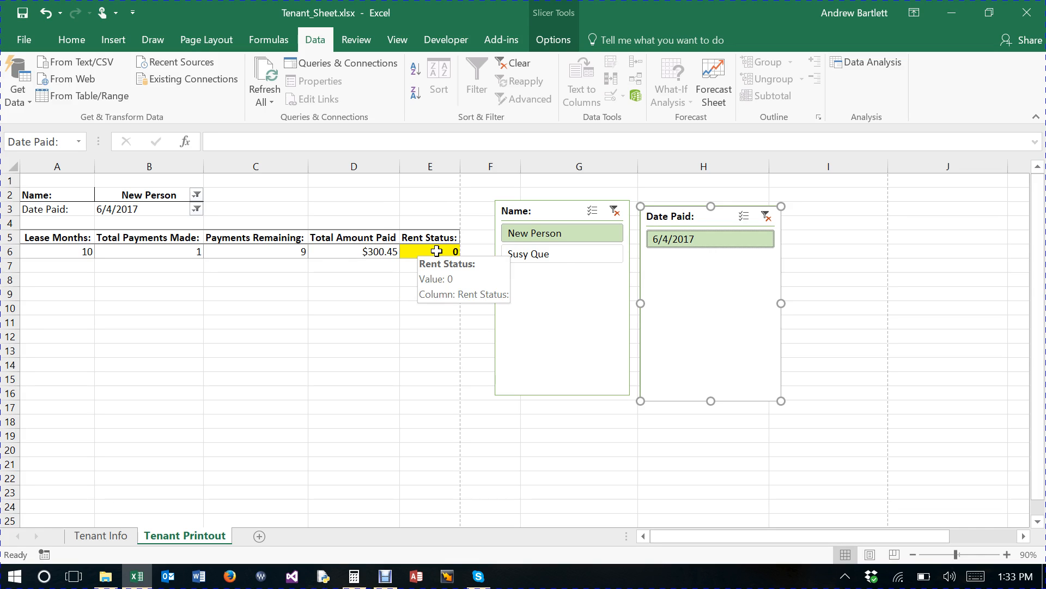
Step: Clear both slicer filters and filter the receipt by date paid 6/4/2017 only
click(615, 211)
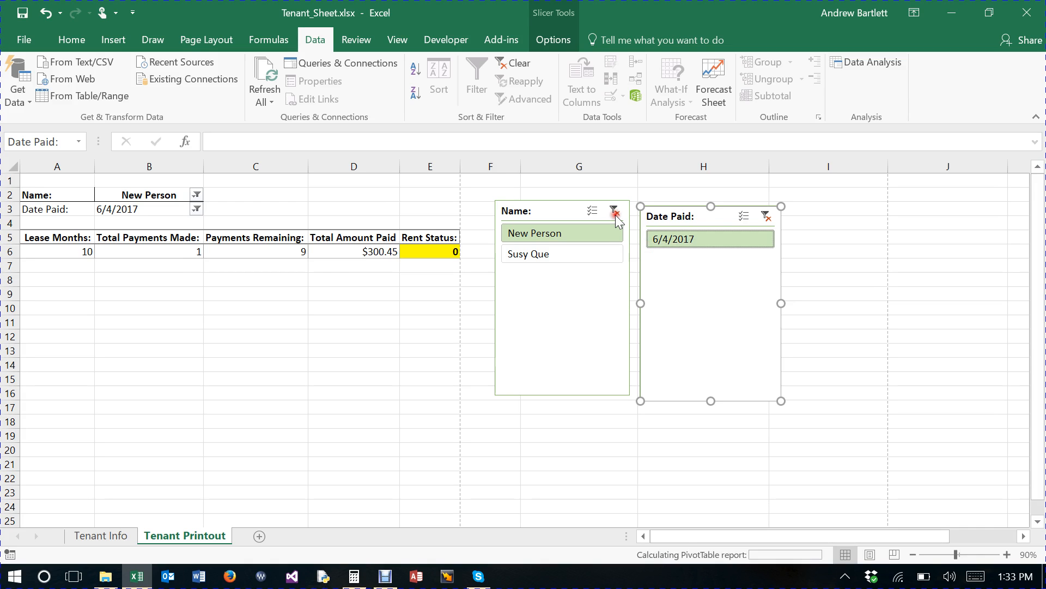
click(768, 216)
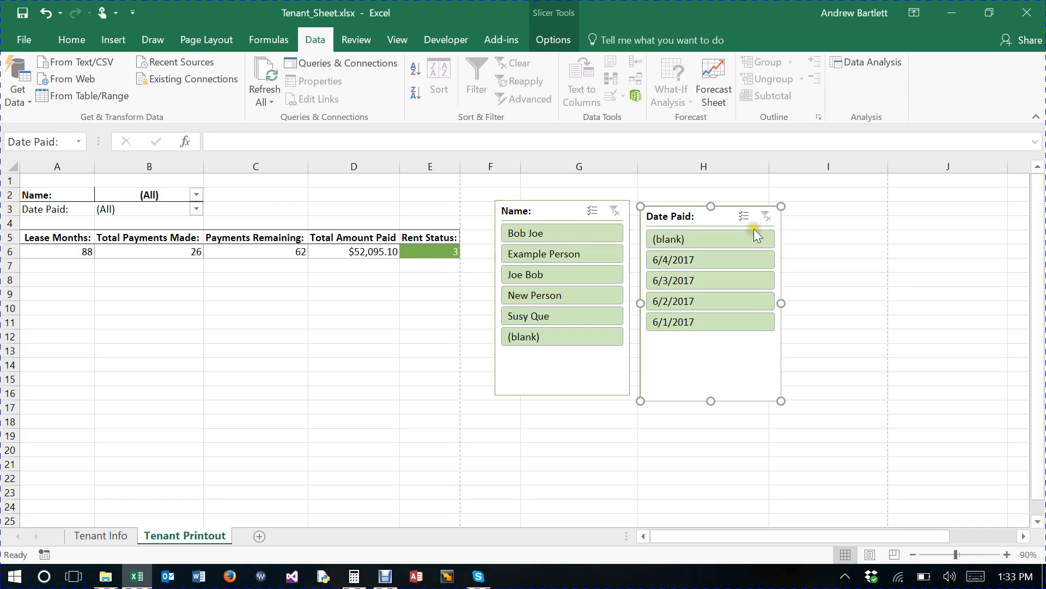
click(692, 258)
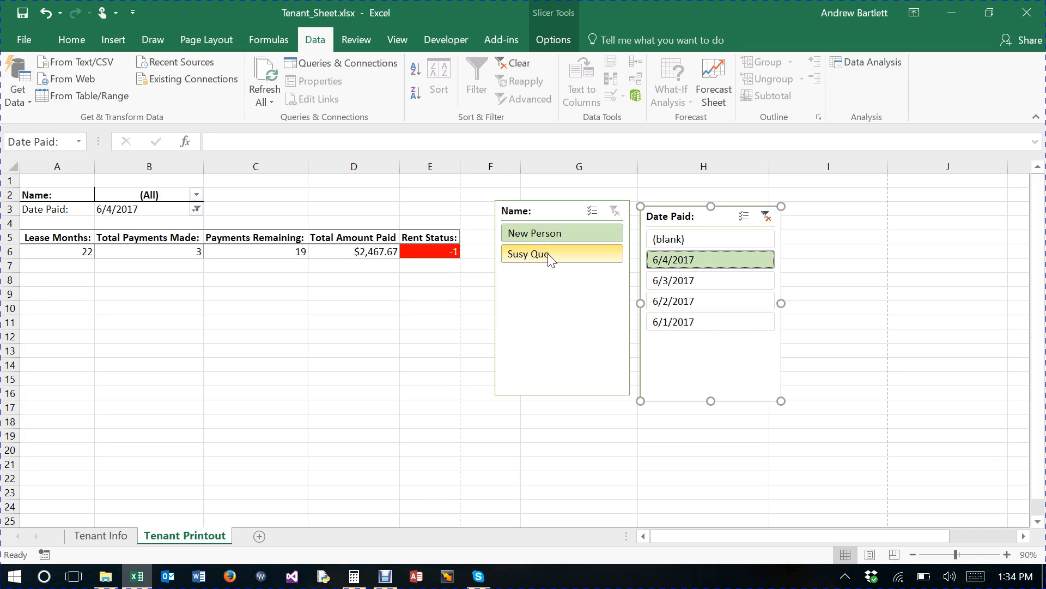
Step: Compare the receipts of the two tenants who paid on 6/4/2017, and clear the Name and Date Paid slicer filters
click(549, 255)
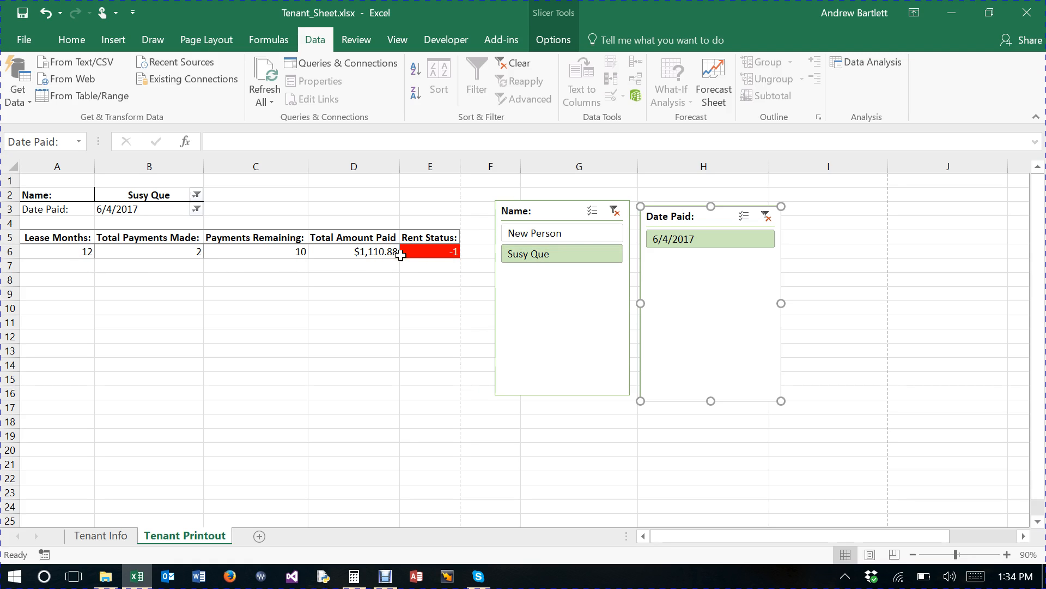
click(540, 237)
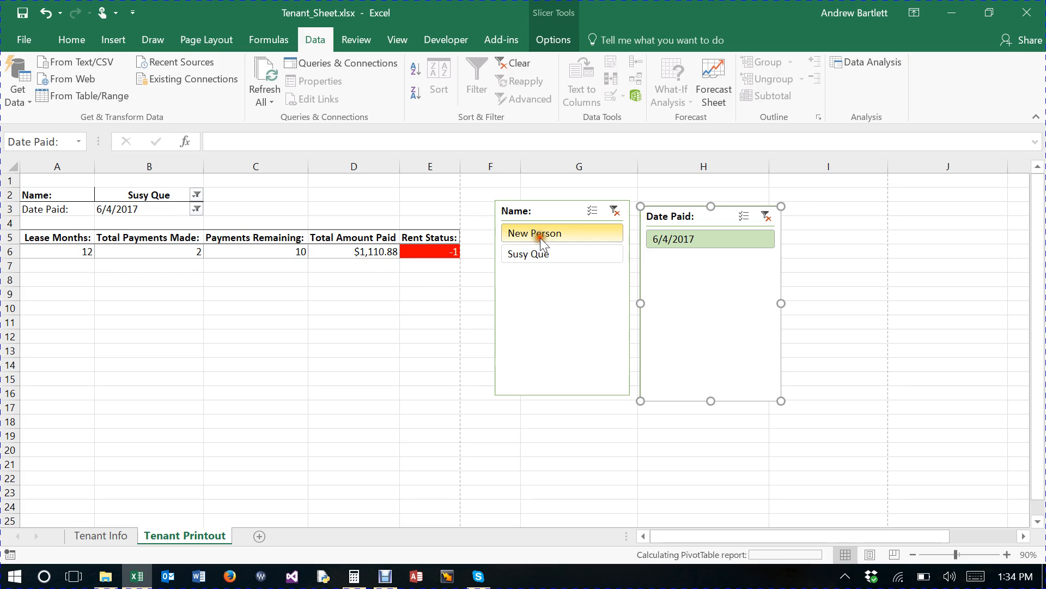
click(561, 252)
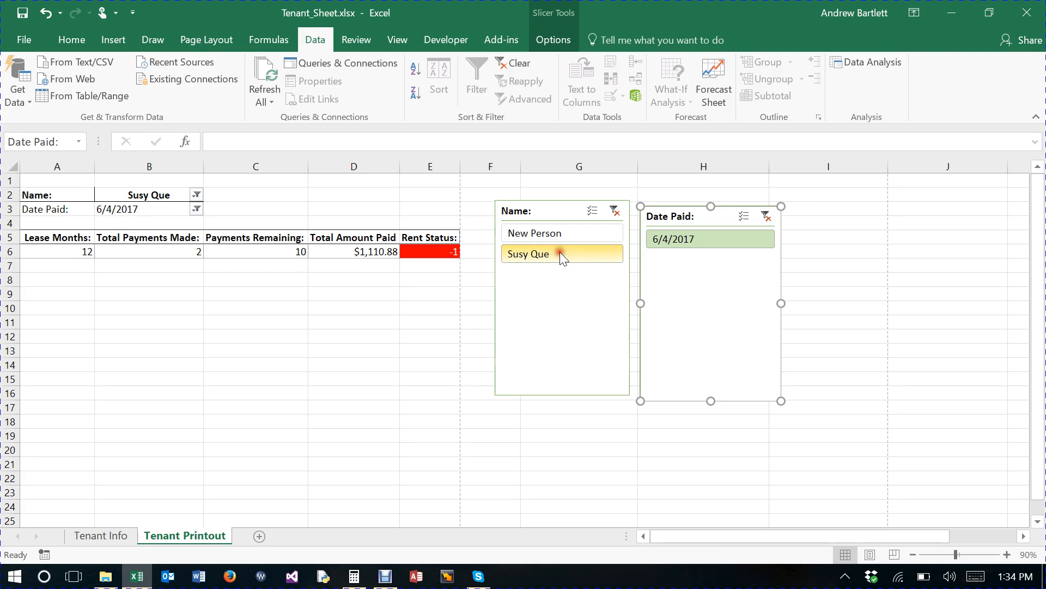
click(561, 236)
click(563, 253)
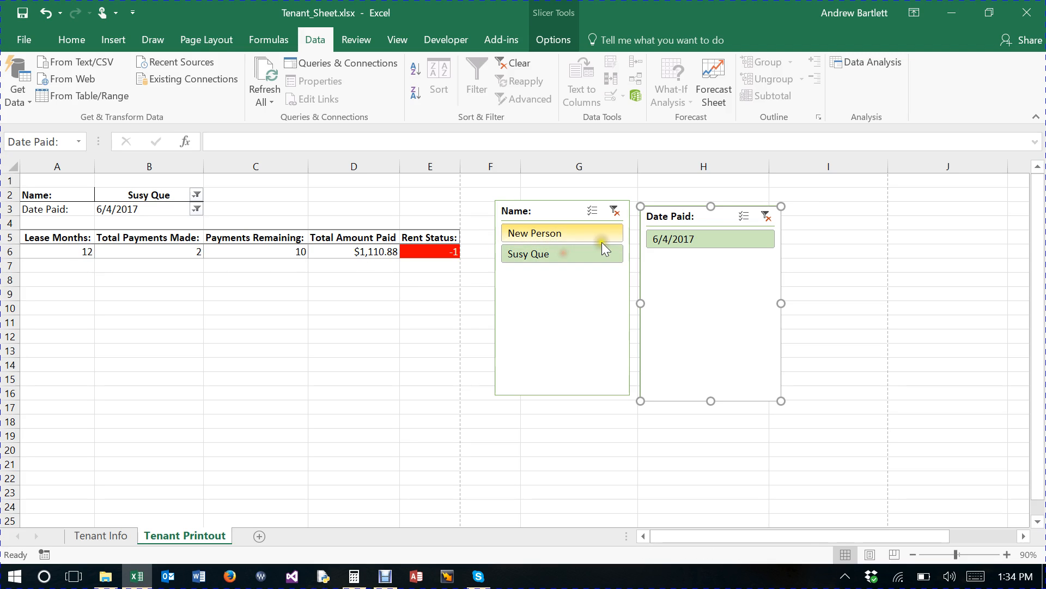
click(766, 216)
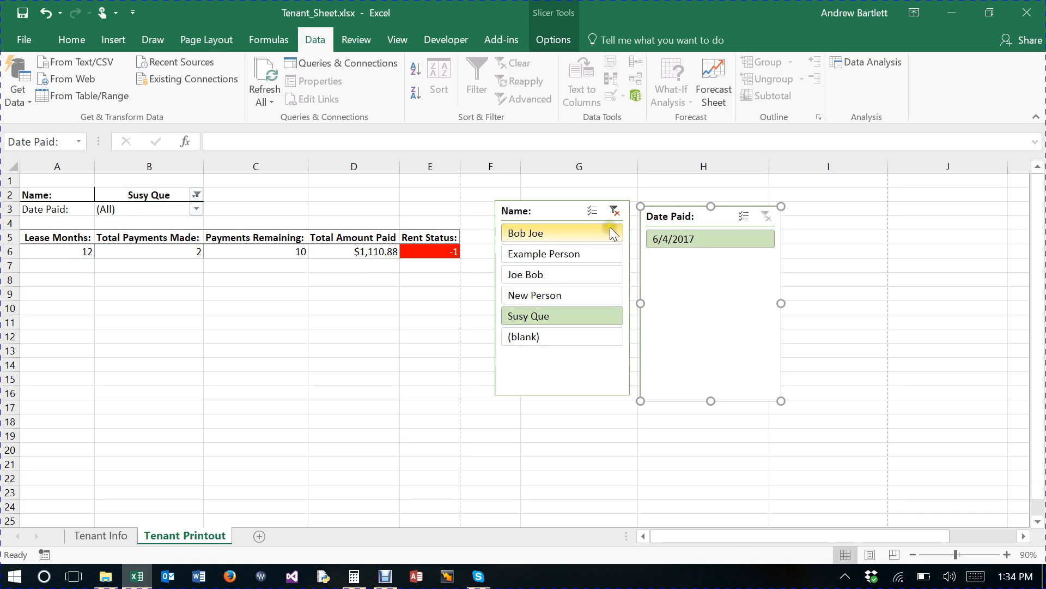
click(615, 210)
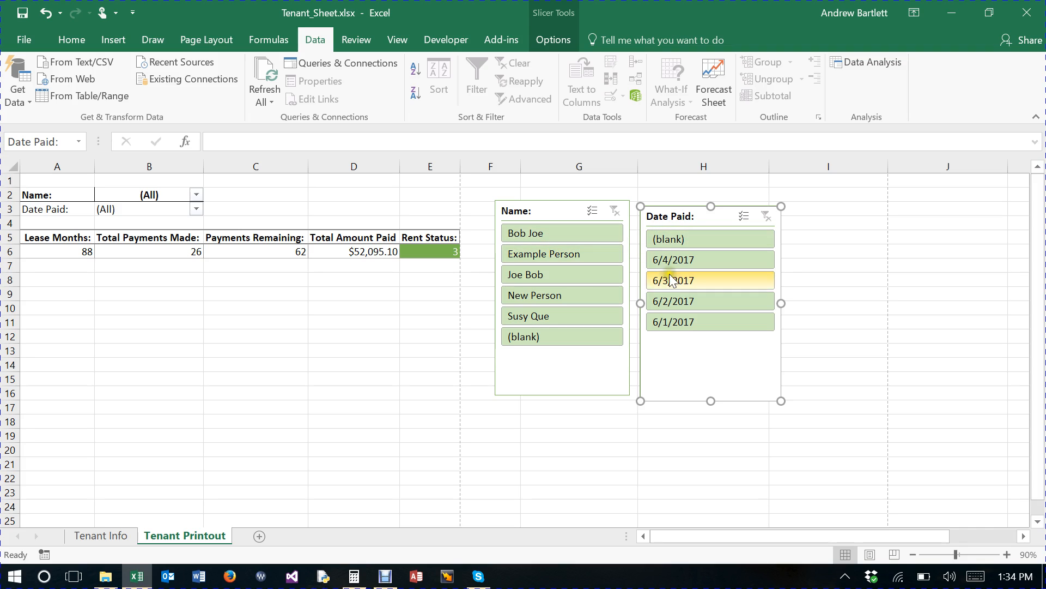
click(98, 535)
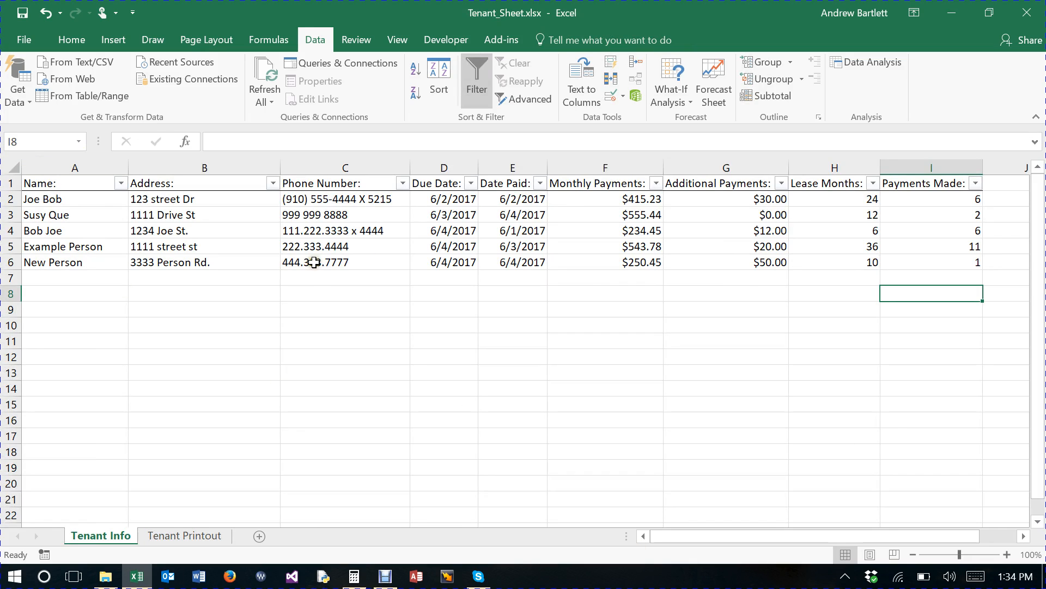
click(16, 168)
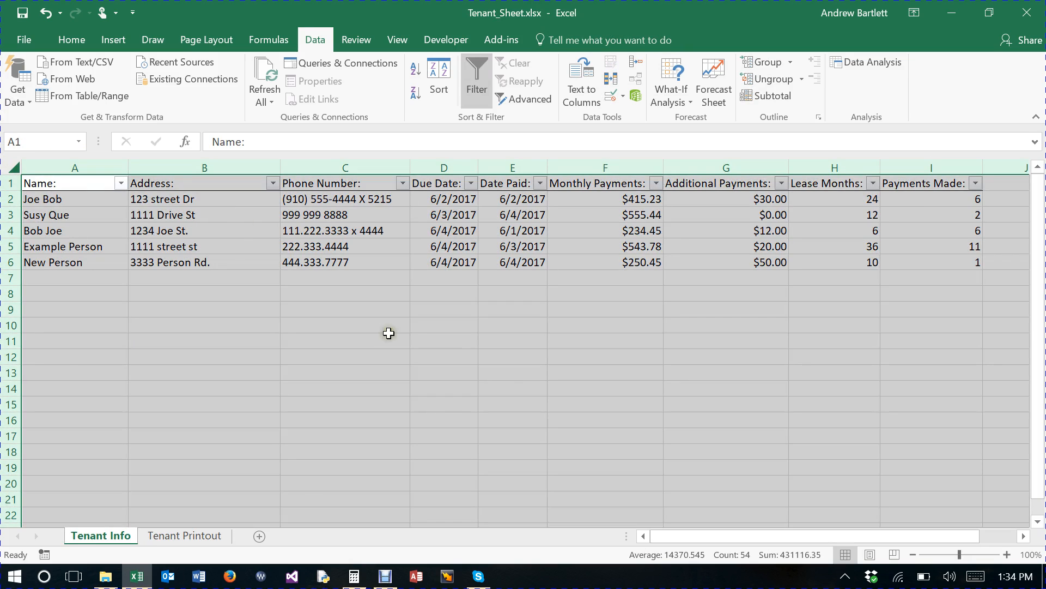
click(16, 166)
click(130, 305)
click(403, 293)
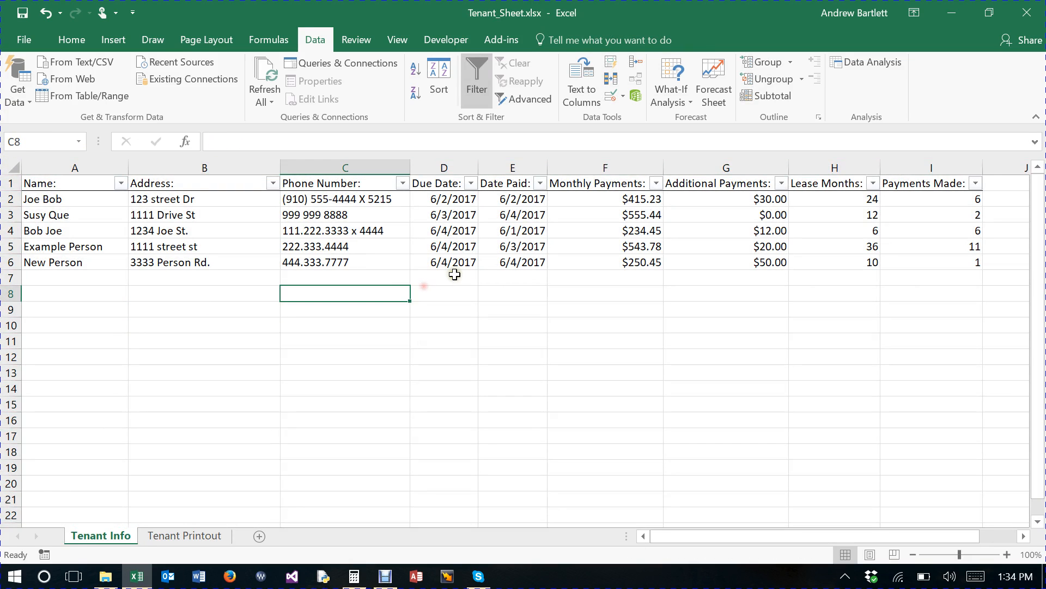
click(455, 275)
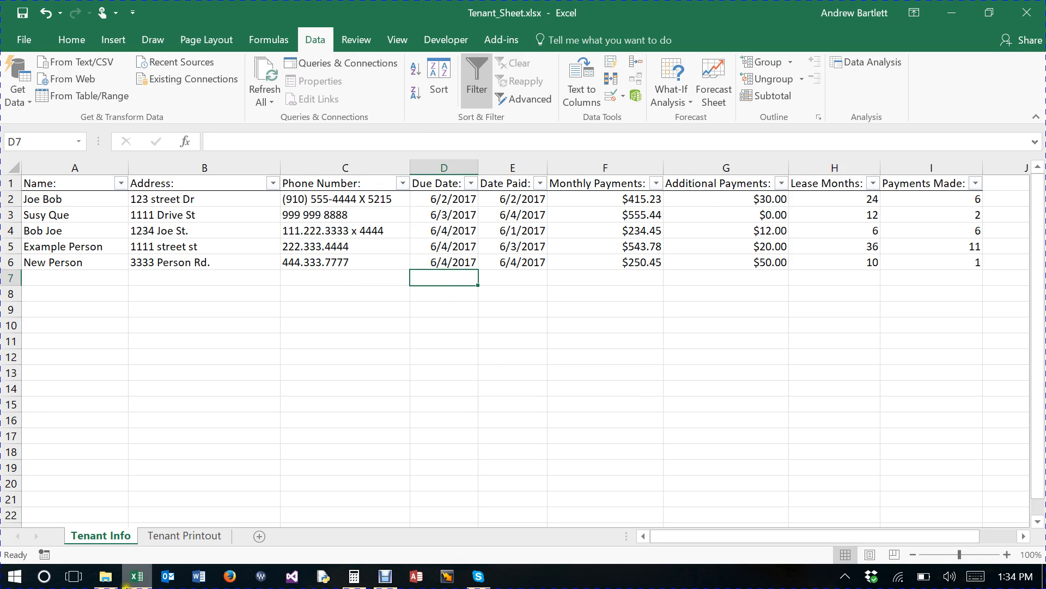
click(166, 536)
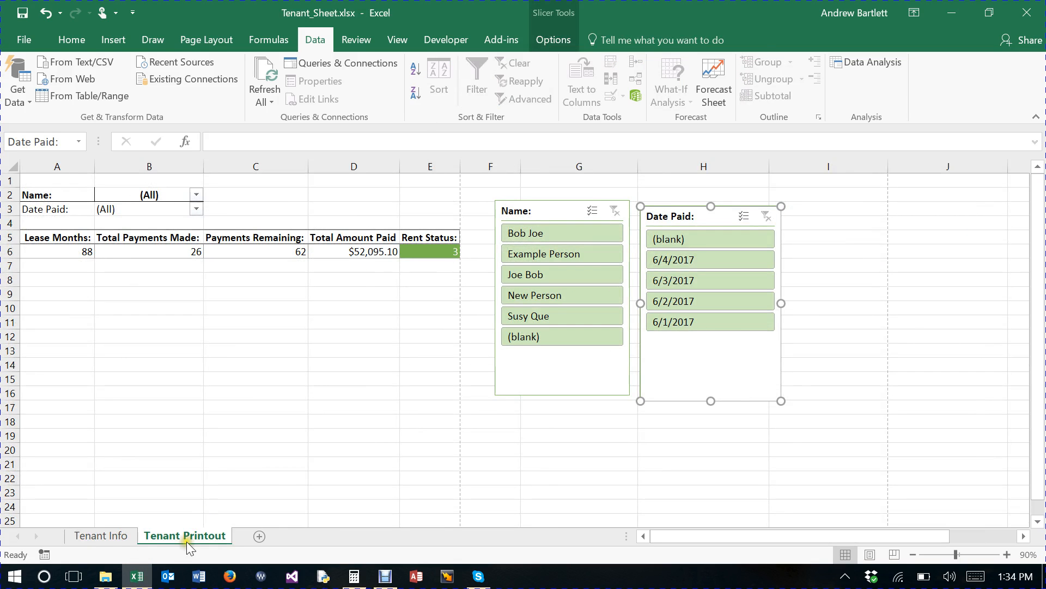
Step: Search the Tenant Info sheet for the first tenant's first name and step through each matching cell
click(101, 537)
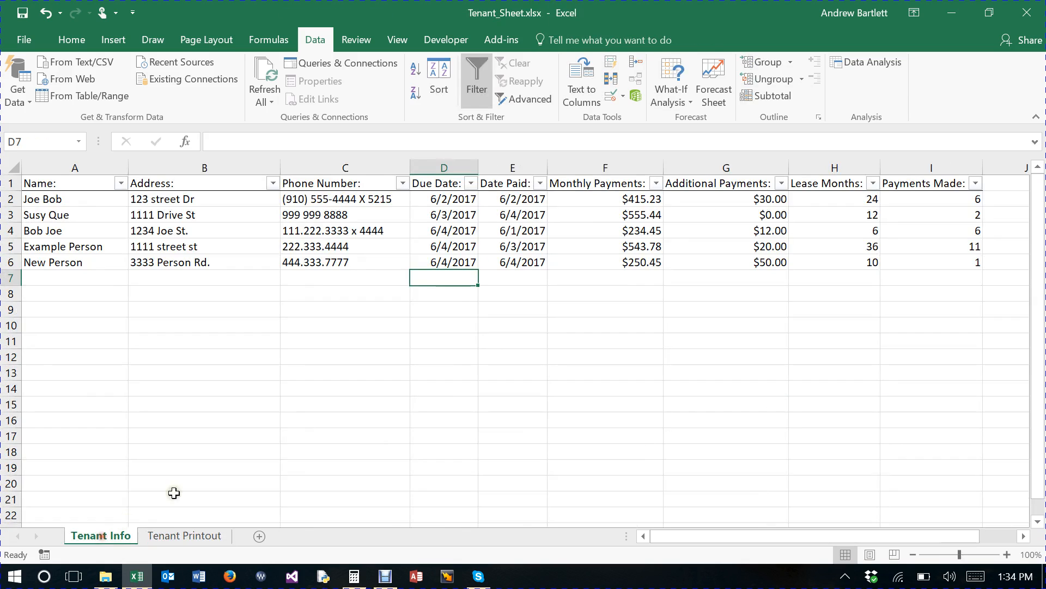
click(64, 40)
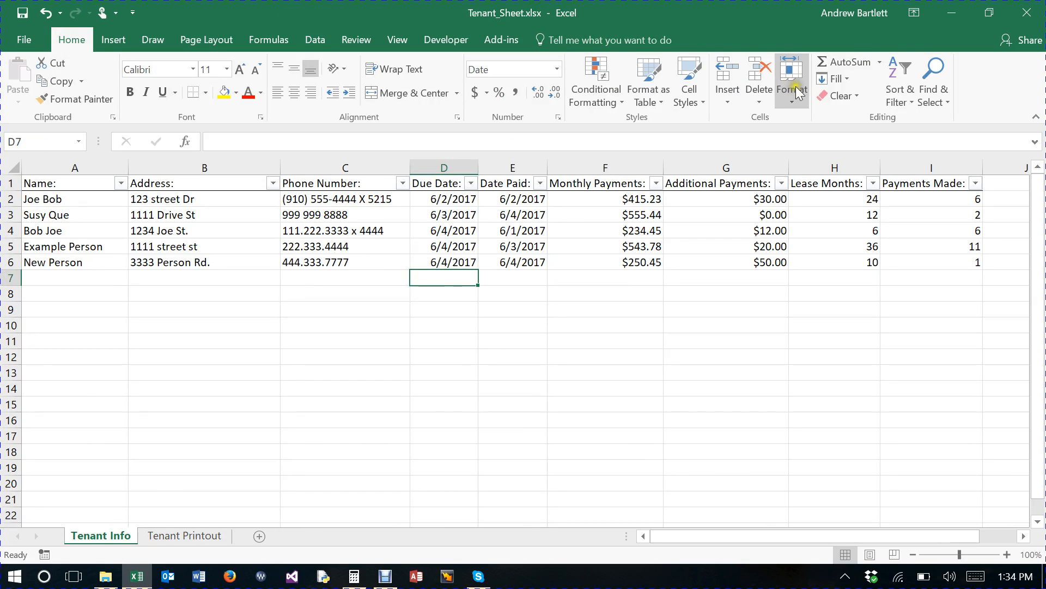
click(940, 69)
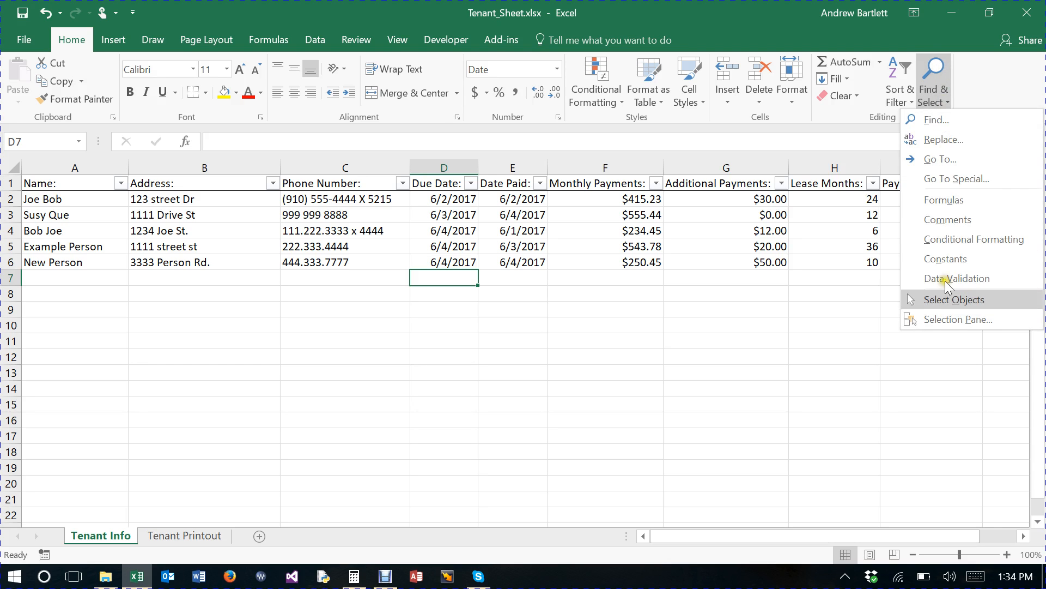
click(963, 119)
drag(409, 327, 662, 262)
click(584, 314)
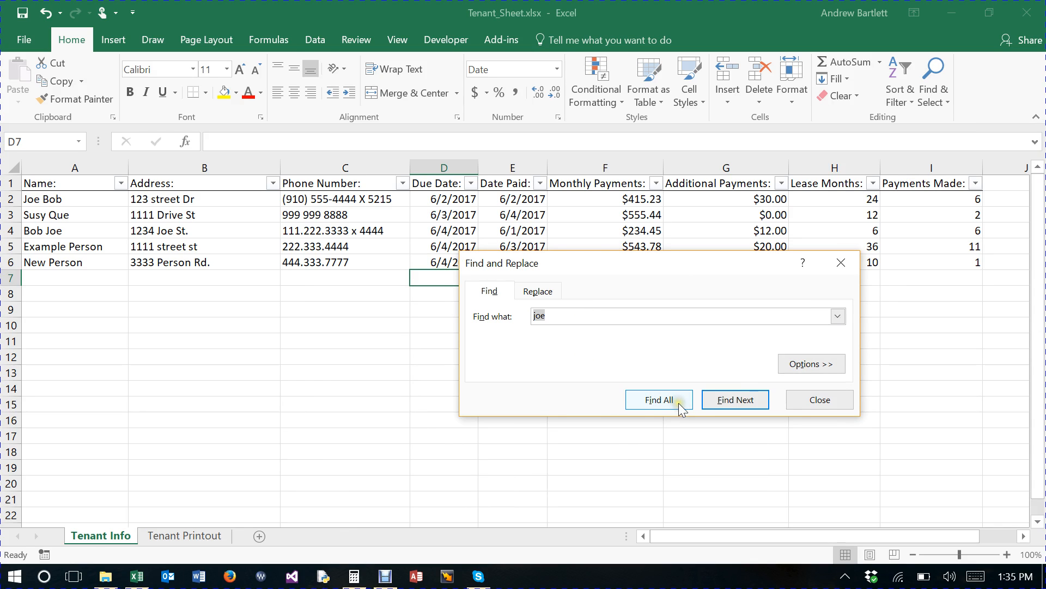
click(728, 405)
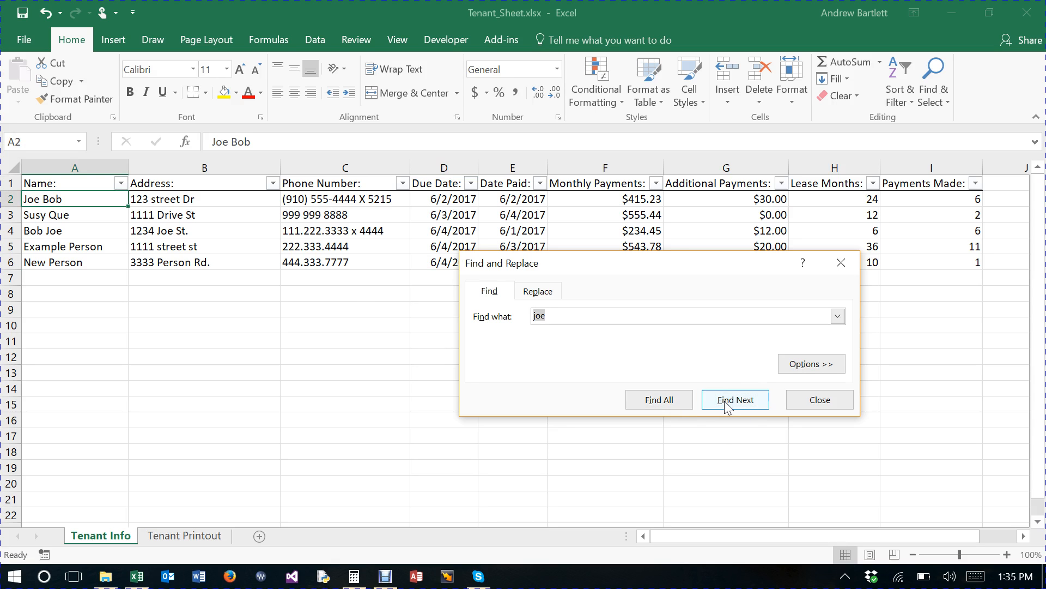
click(730, 405)
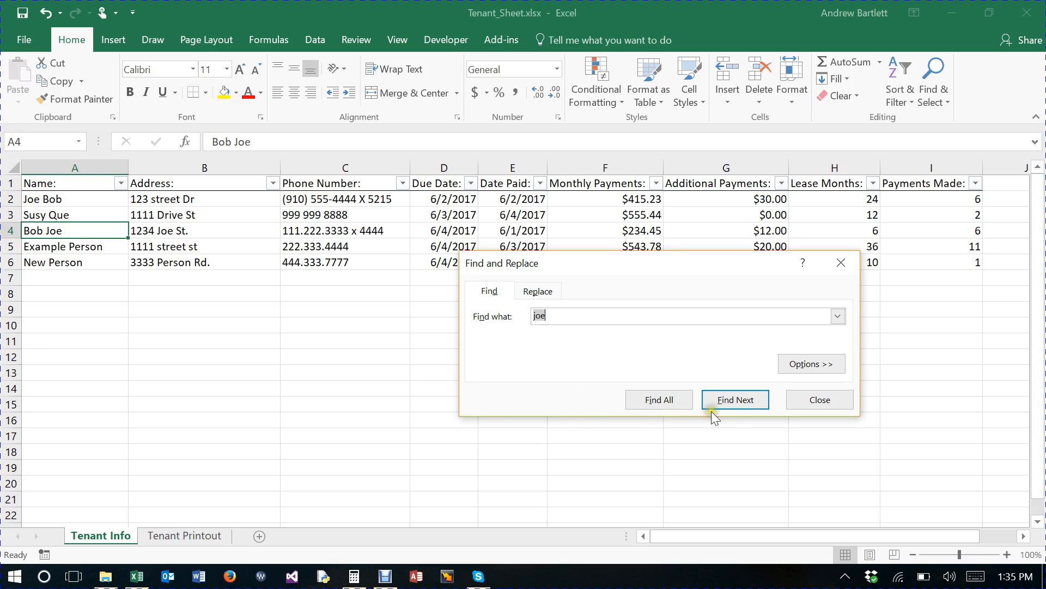
click(738, 404)
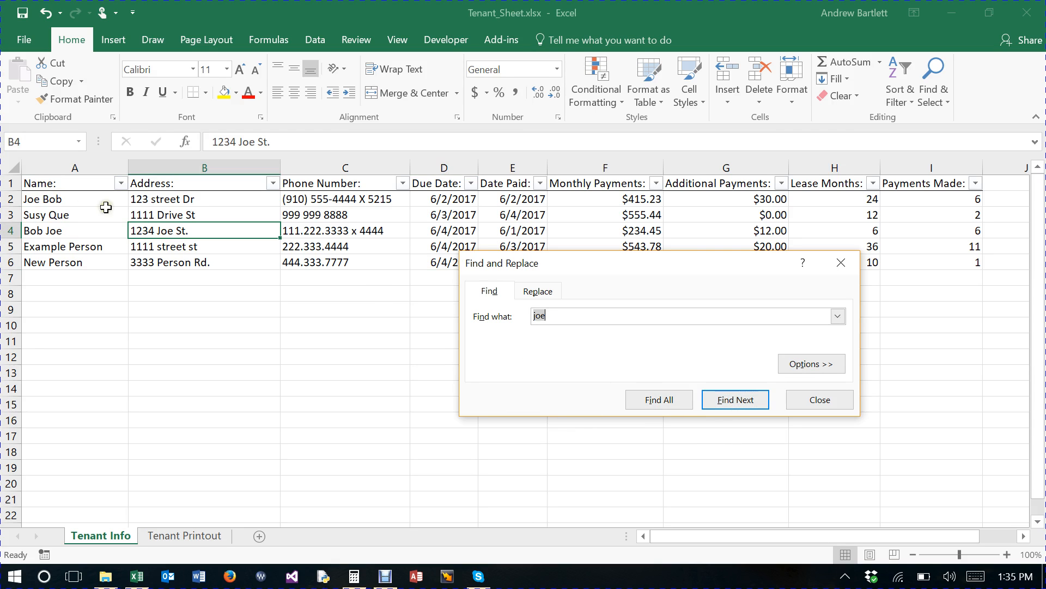
click(737, 405)
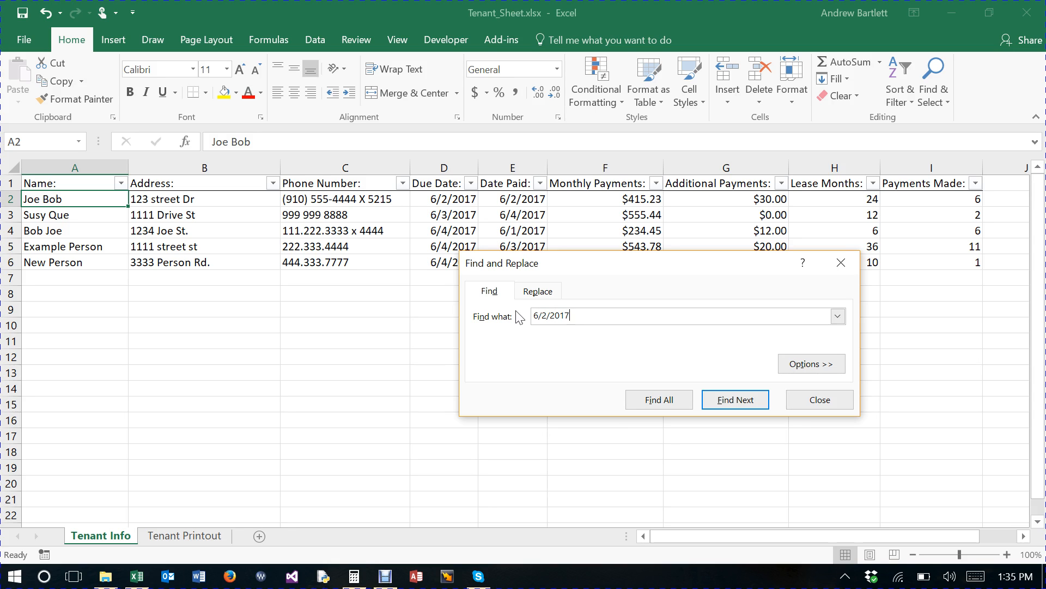
Step: Search the sheet for the date 6/2/2017 and cycle through its matching cells
click(759, 401)
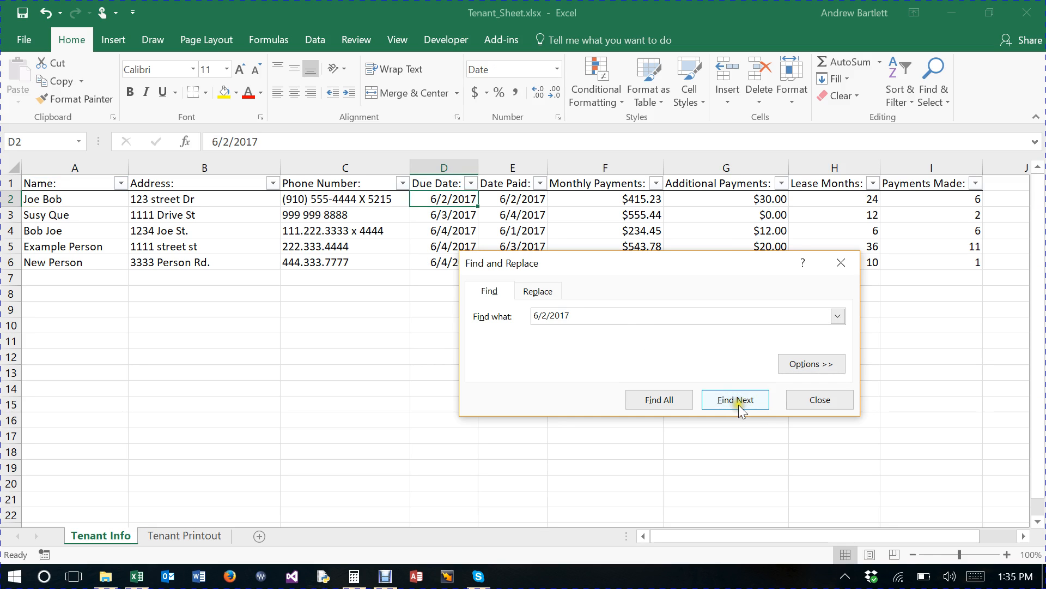
click(738, 404)
click(738, 405)
click(738, 404)
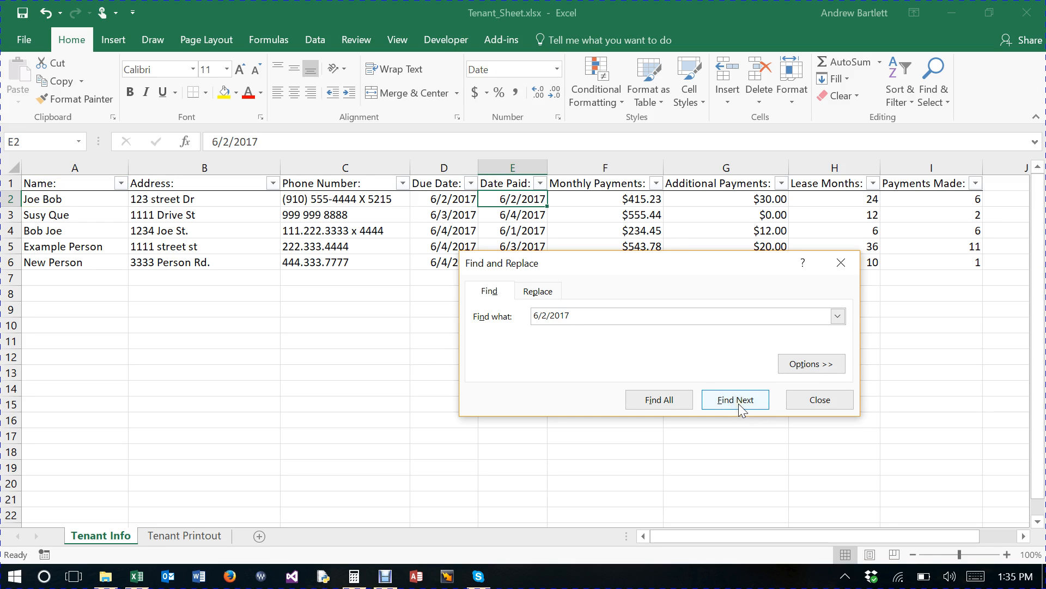
click(739, 406)
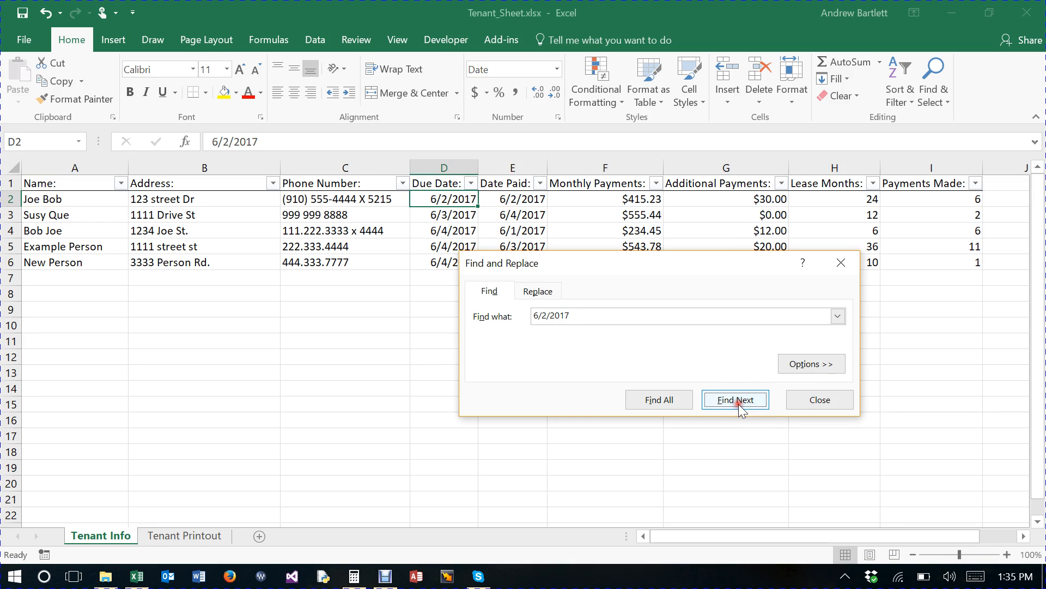
click(739, 405)
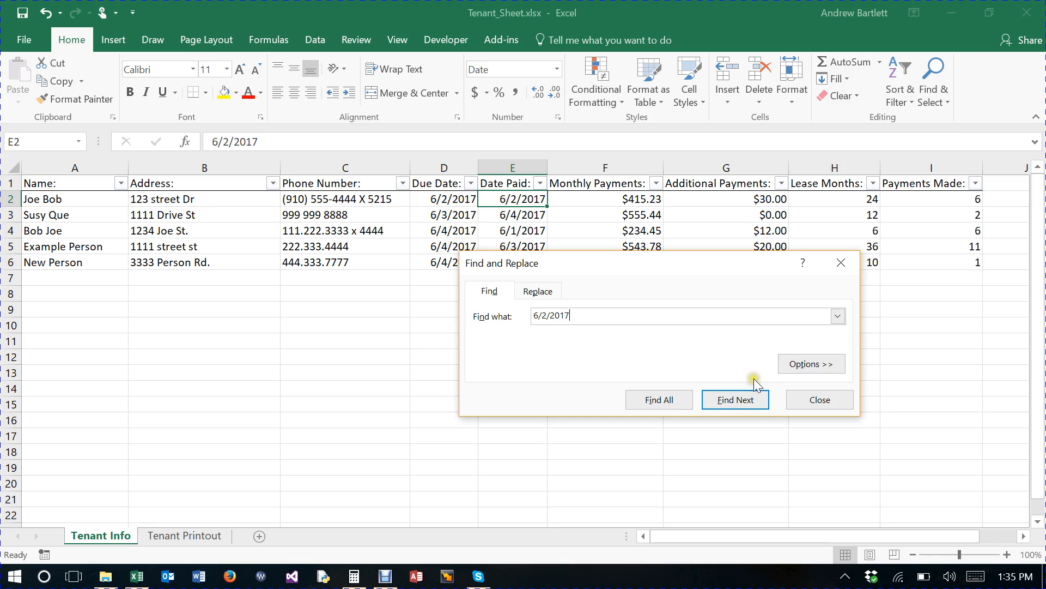
Step: List all cells containing 6/2/2017 and review the full results list
click(681, 399)
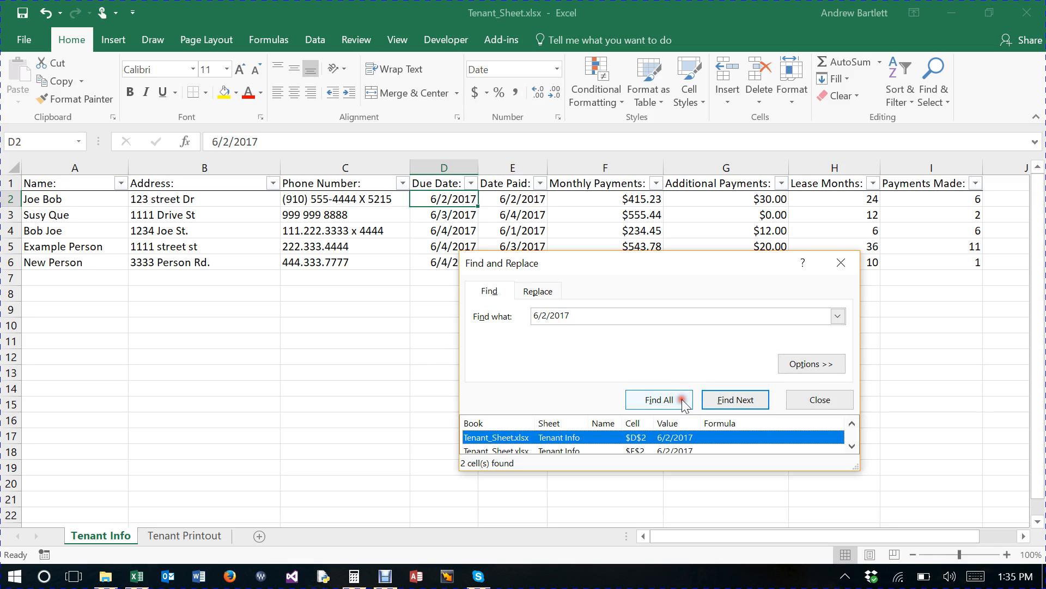
scroll(726, 439, down, 1)
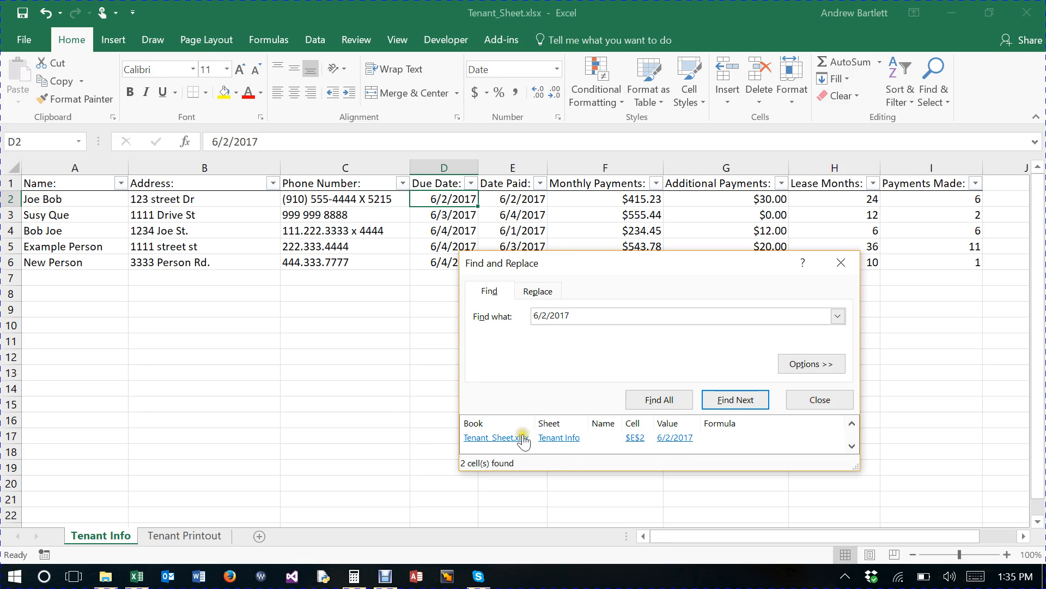
scroll(524, 445, up, 1)
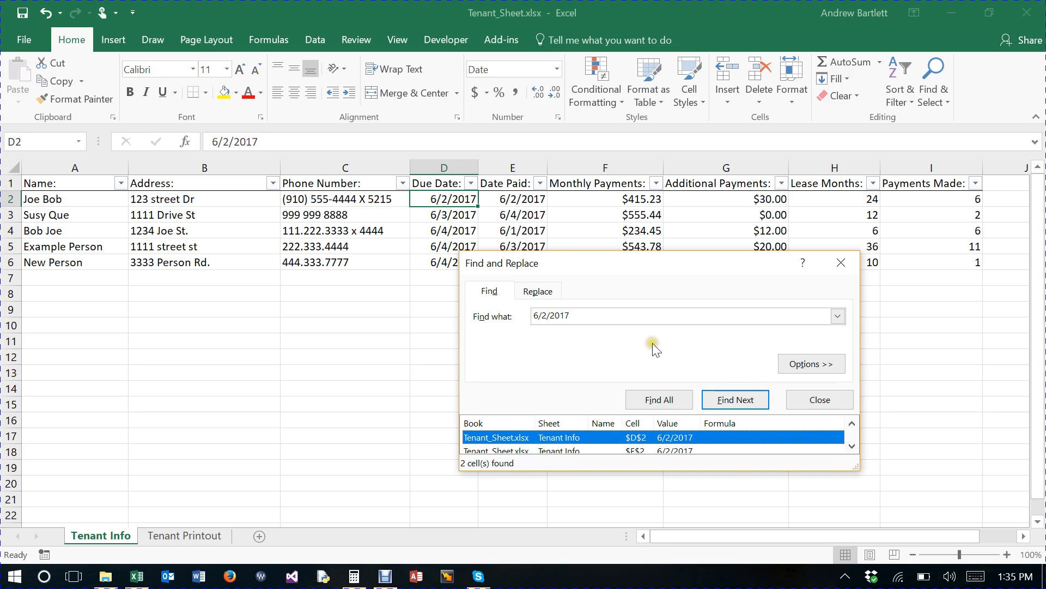
Step: Replace 6/2/2017 with 6/1/2017 in the first tenant's Due Date cell D2 only, and close Find and Replace
click(542, 293)
click(580, 333)
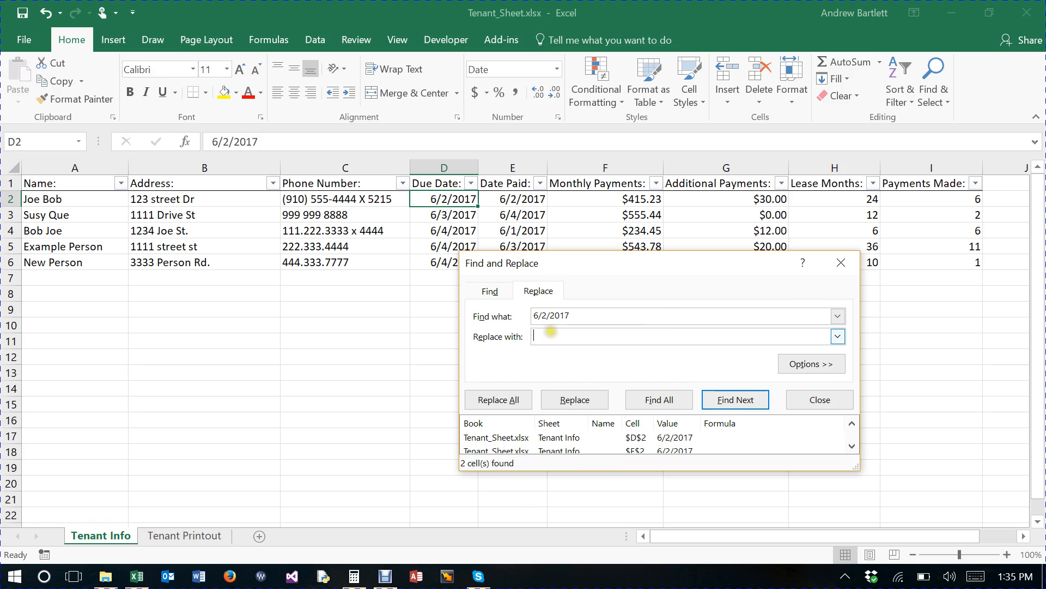
drag(608, 265, 702, 176)
click(669, 247)
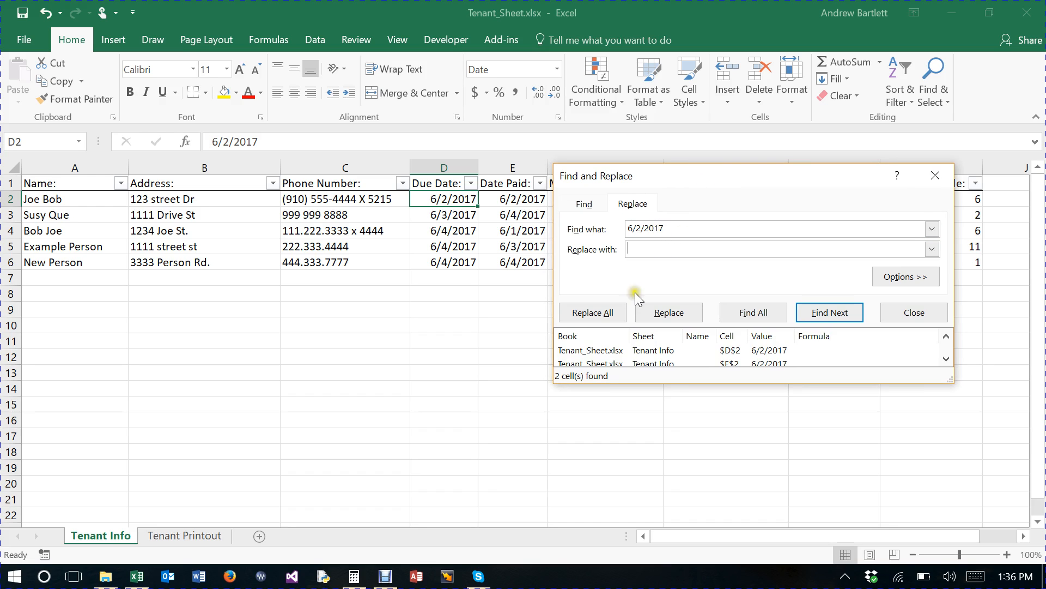
click(599, 353)
click(639, 229)
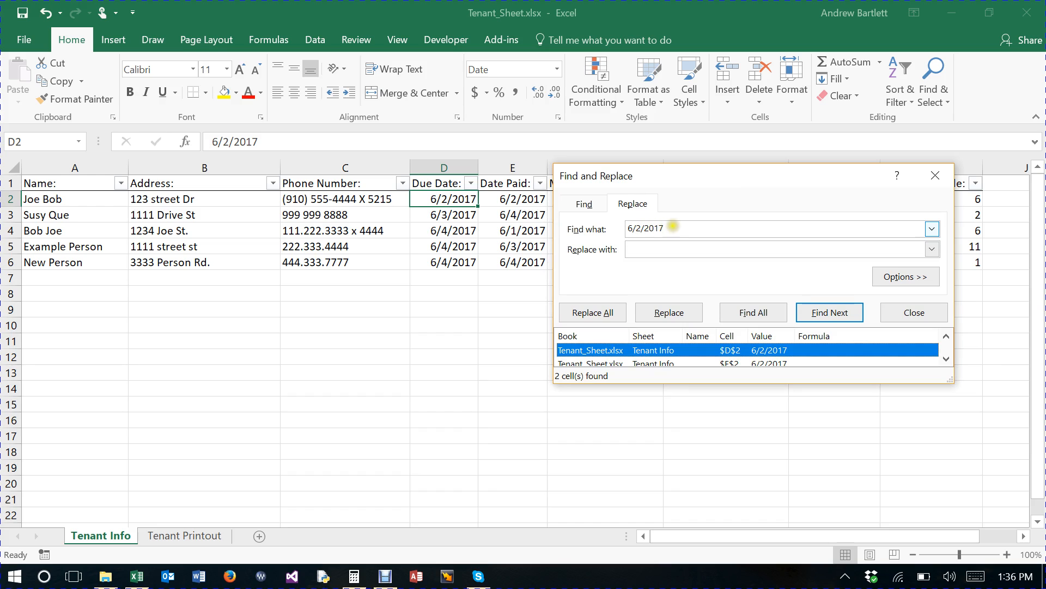
click(675, 226)
click(675, 248)
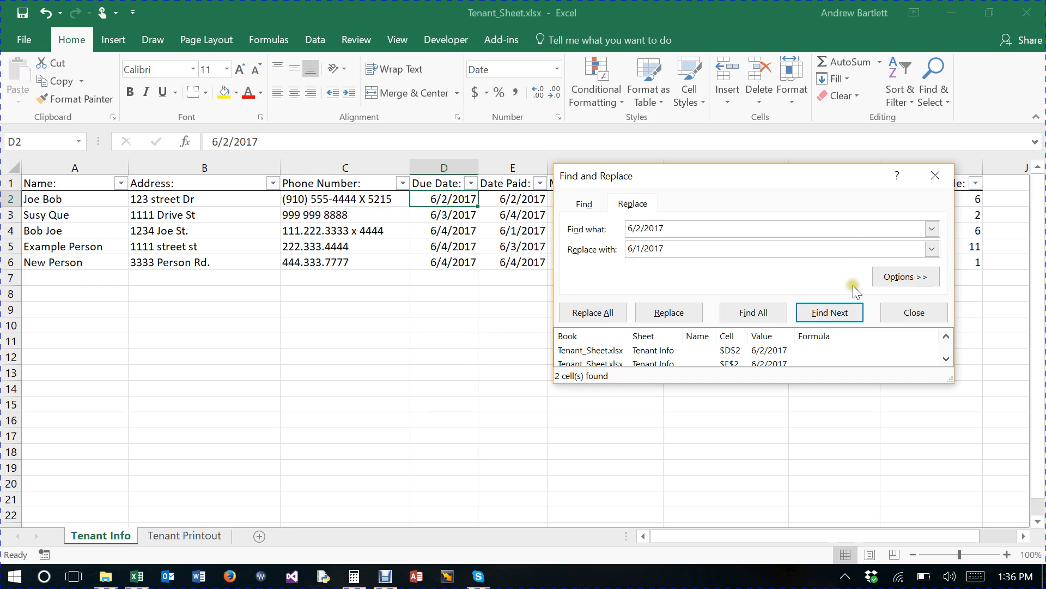
click(678, 319)
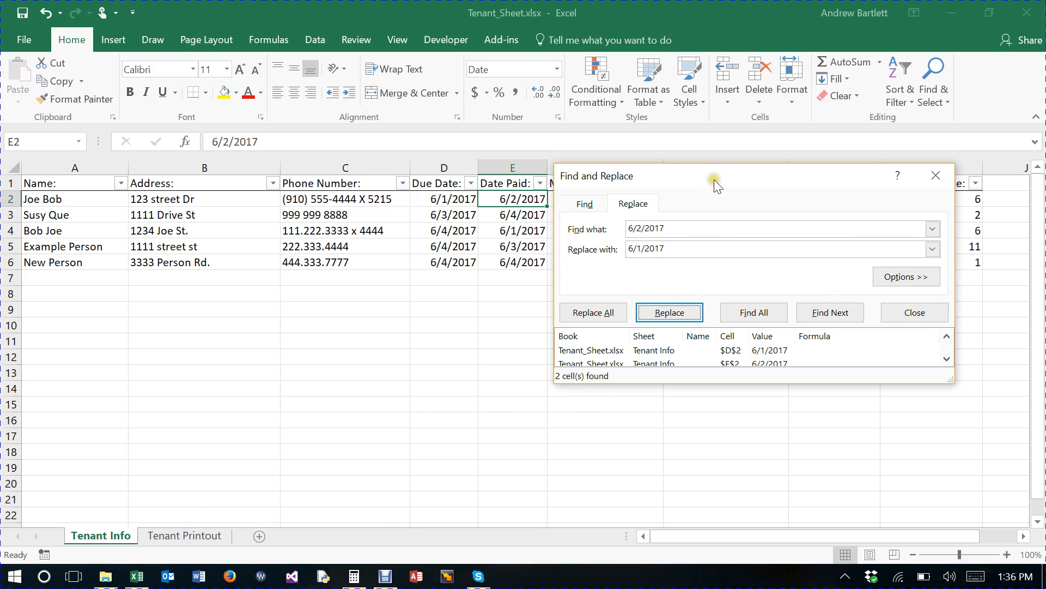
click(934, 175)
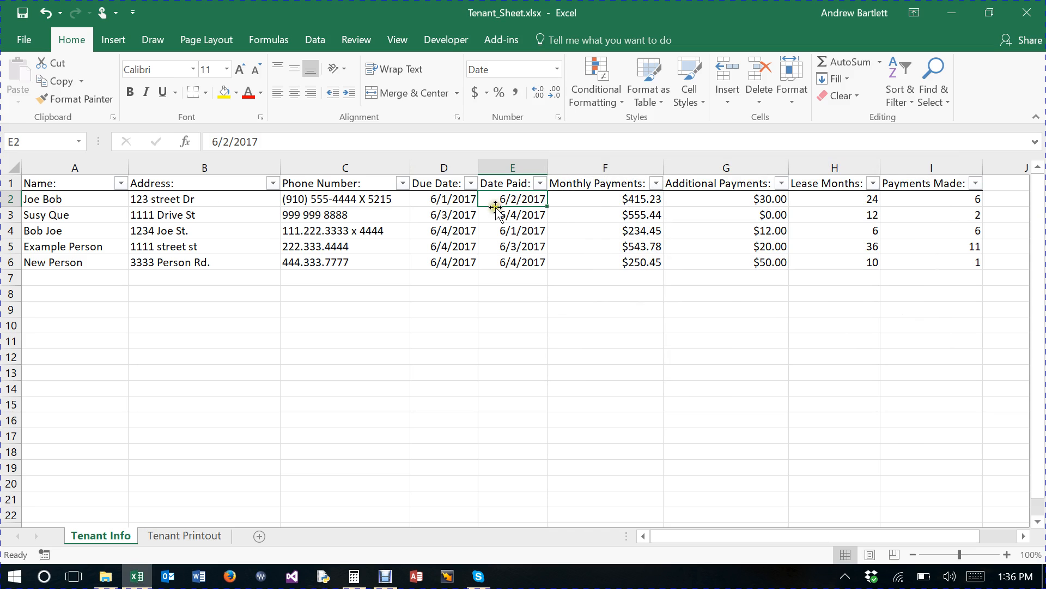
Step: Filter the Tenant Printout receipt by the row 2 tenant and date paid 6/2/2017, and refresh all data
click(177, 540)
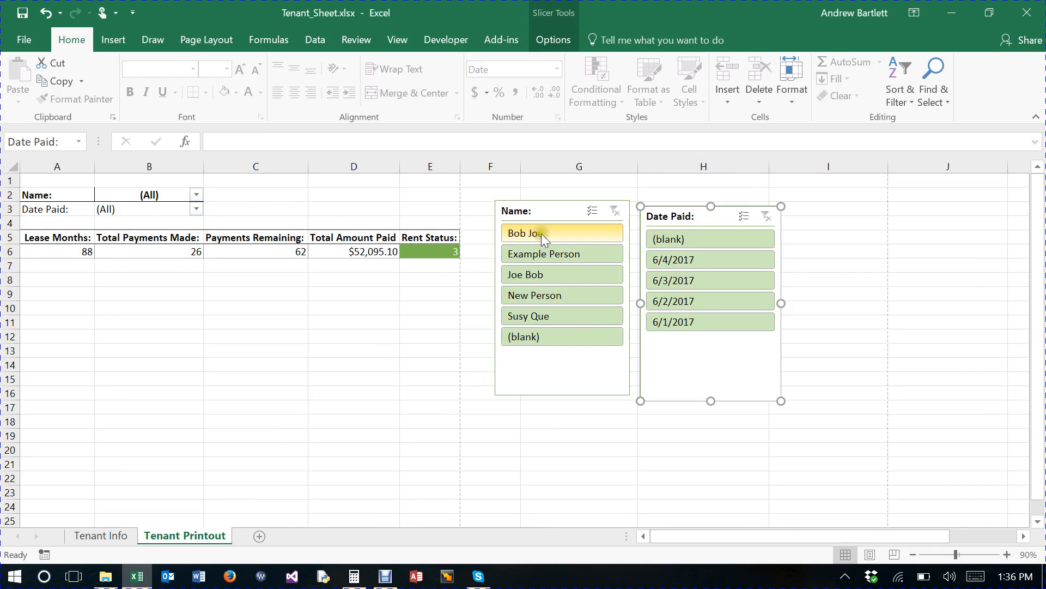
click(539, 276)
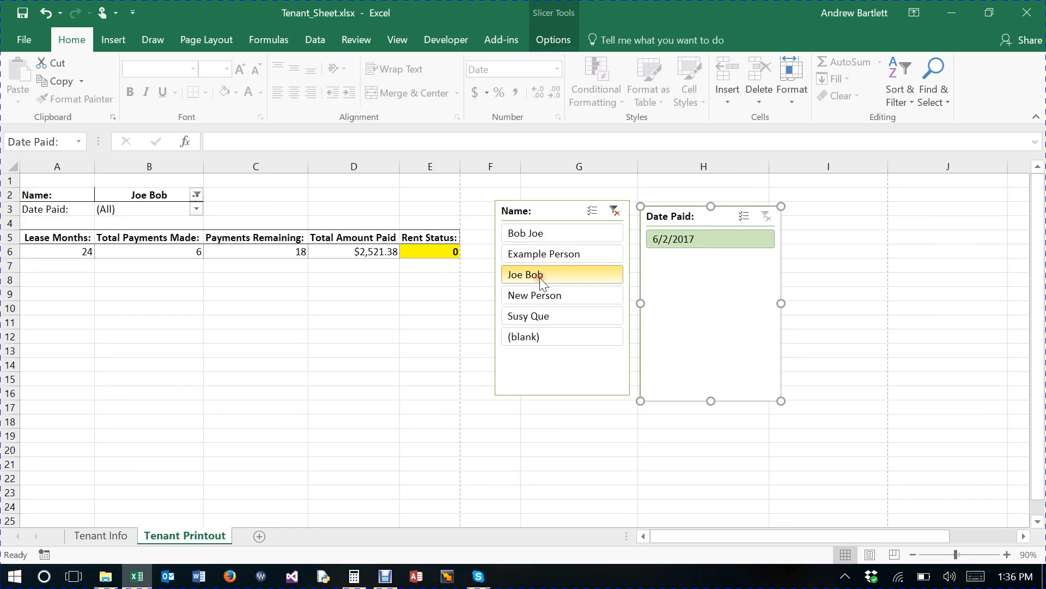
click(673, 239)
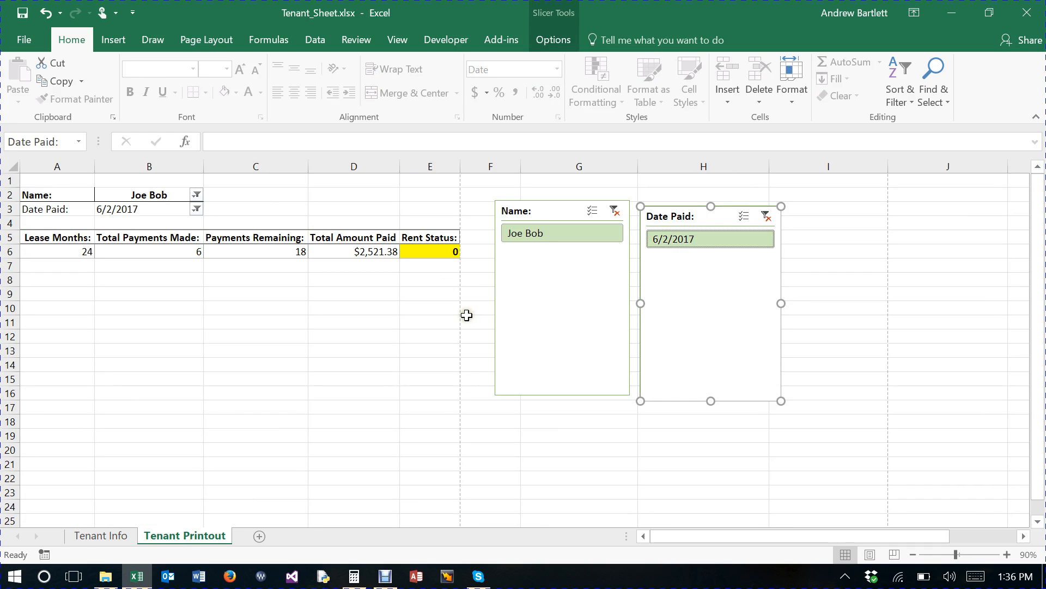
click(315, 39)
click(269, 76)
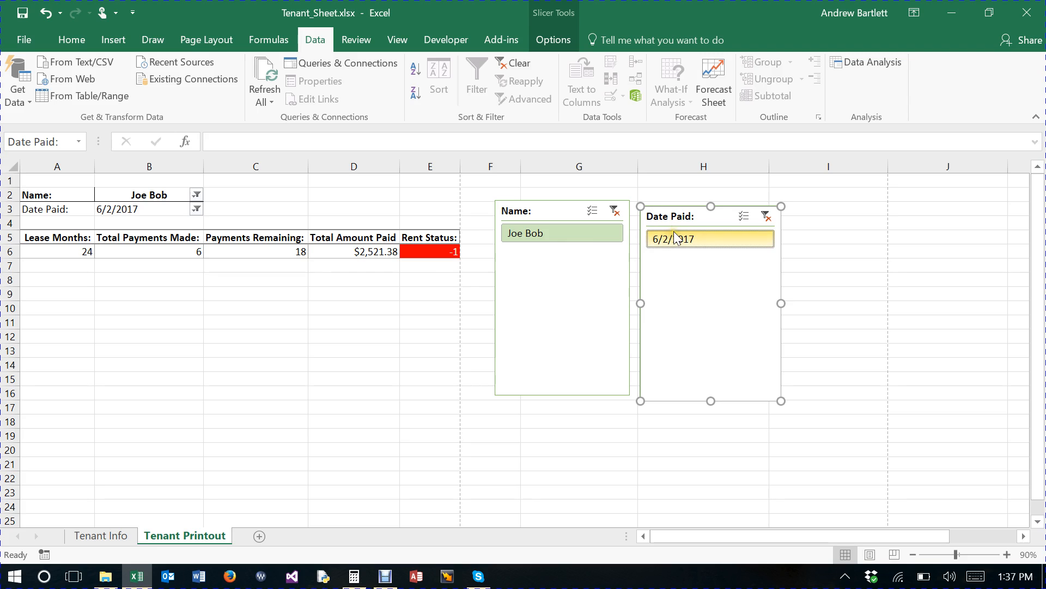
Step: Check the tenant's due and paid dates on the Tenant Info sheet, and refresh the Tenant Printout data again
click(108, 534)
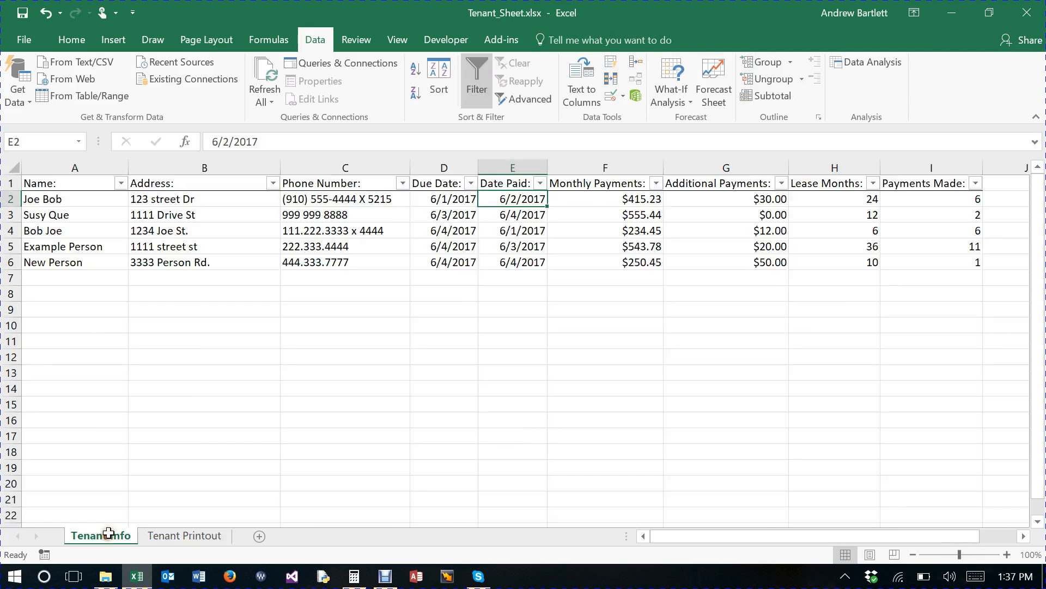
click(221, 529)
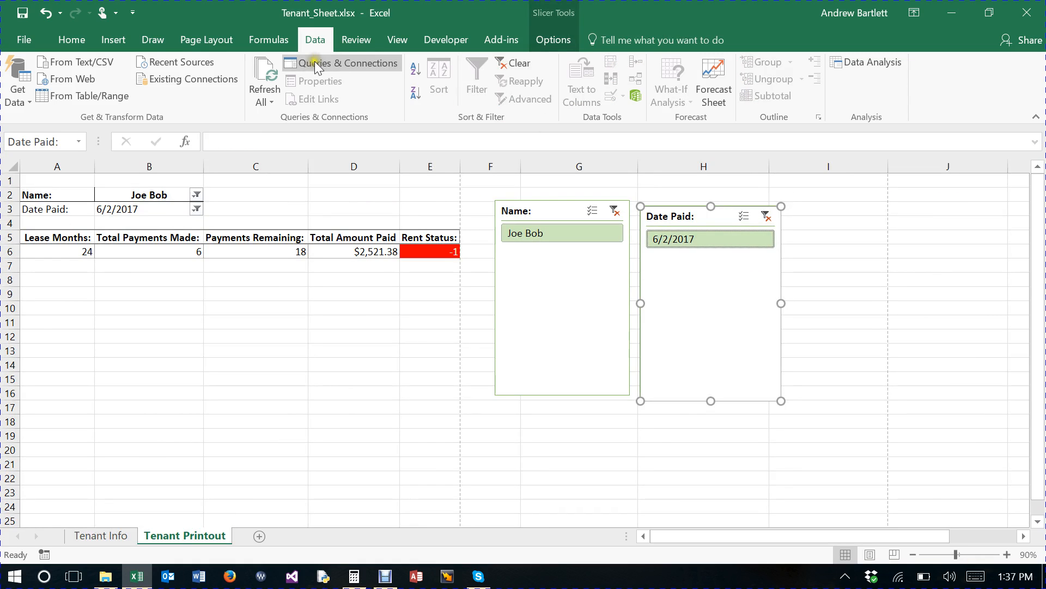
click(266, 71)
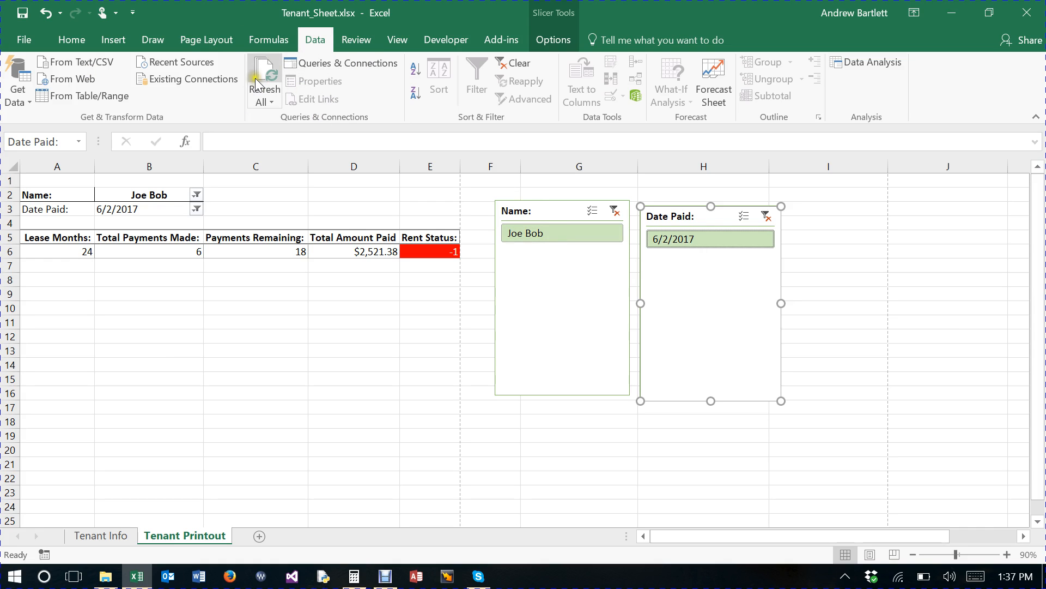
Step: Move the Date Paid slicer up level with the Name slicer, and clear both slicer filters
drag(683, 207, 683, 202)
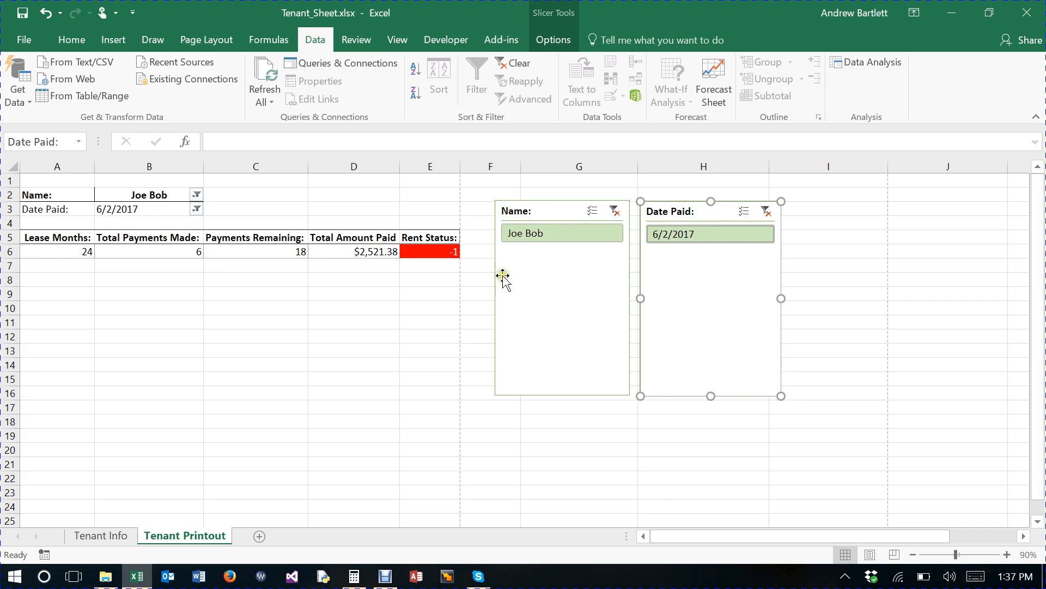
click(613, 213)
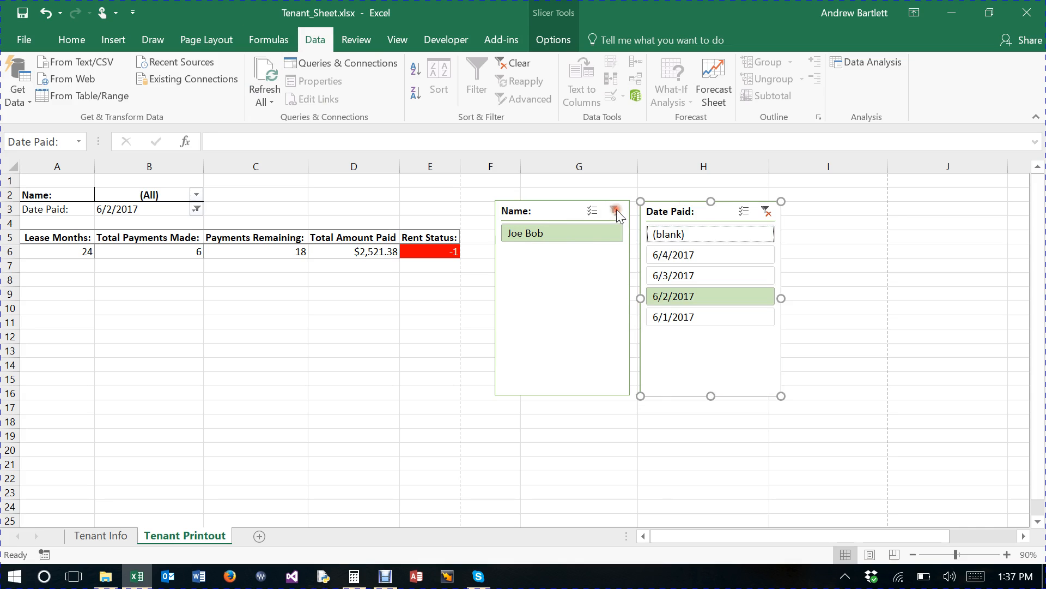
click(763, 211)
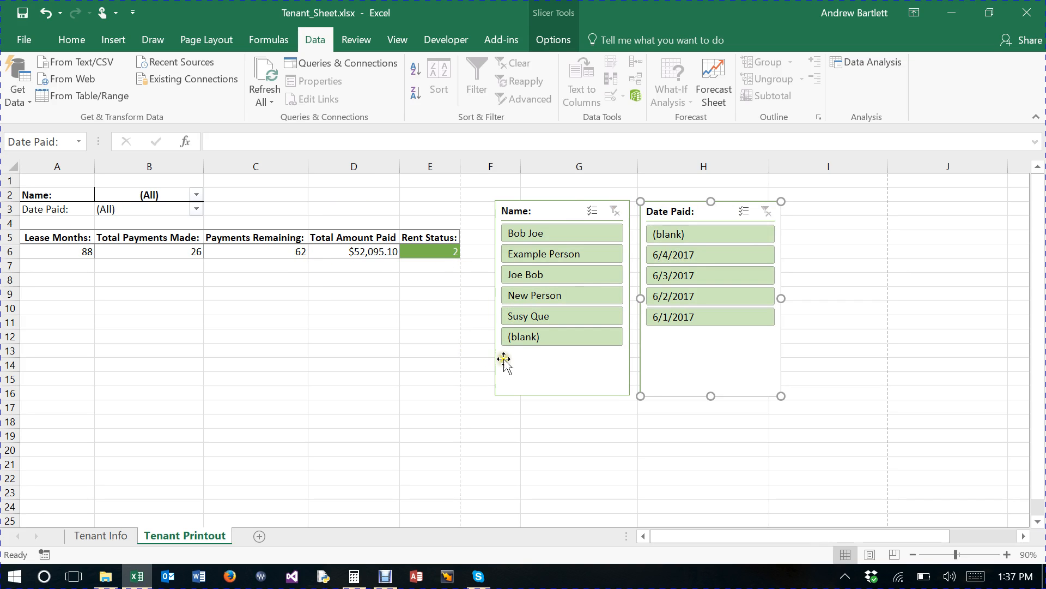
Step: Try multi-selection in the Name slicer by excluding and re-including the blank entry and individual tenants
ctrl+click(529, 338)
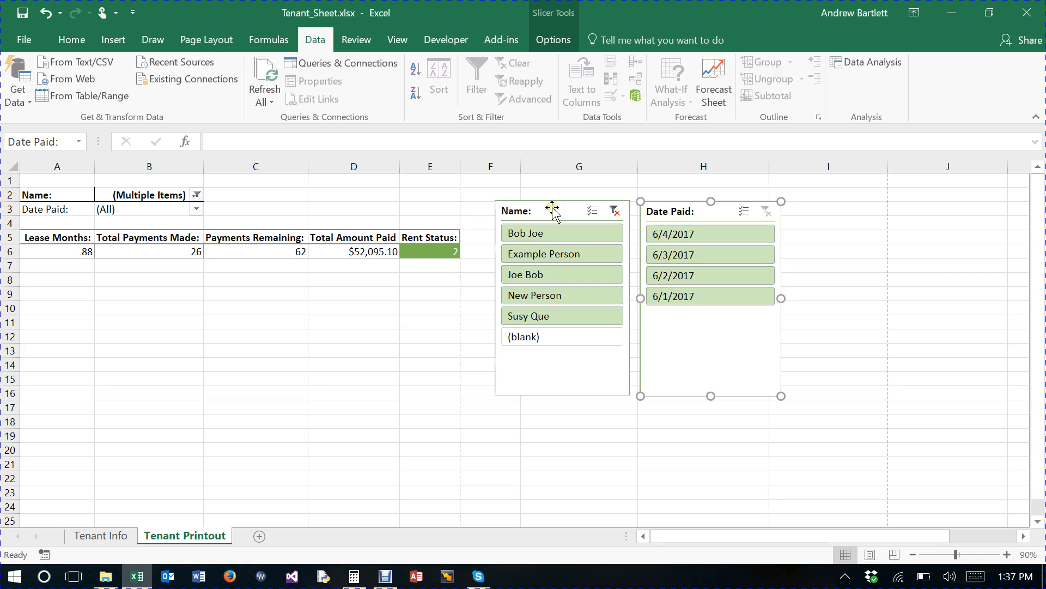
click(560, 339)
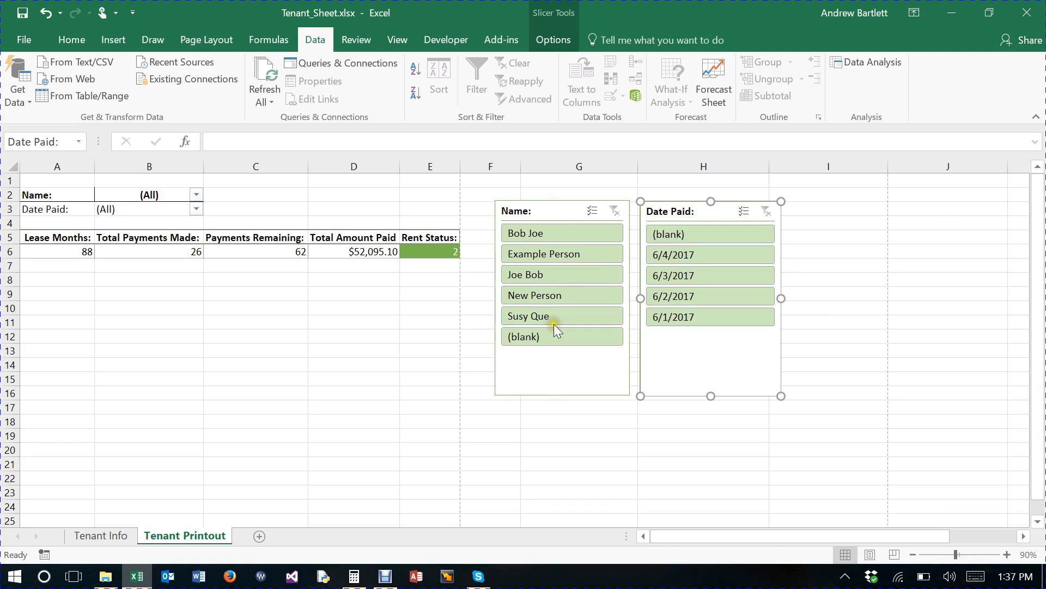
ctrl+click(552, 280)
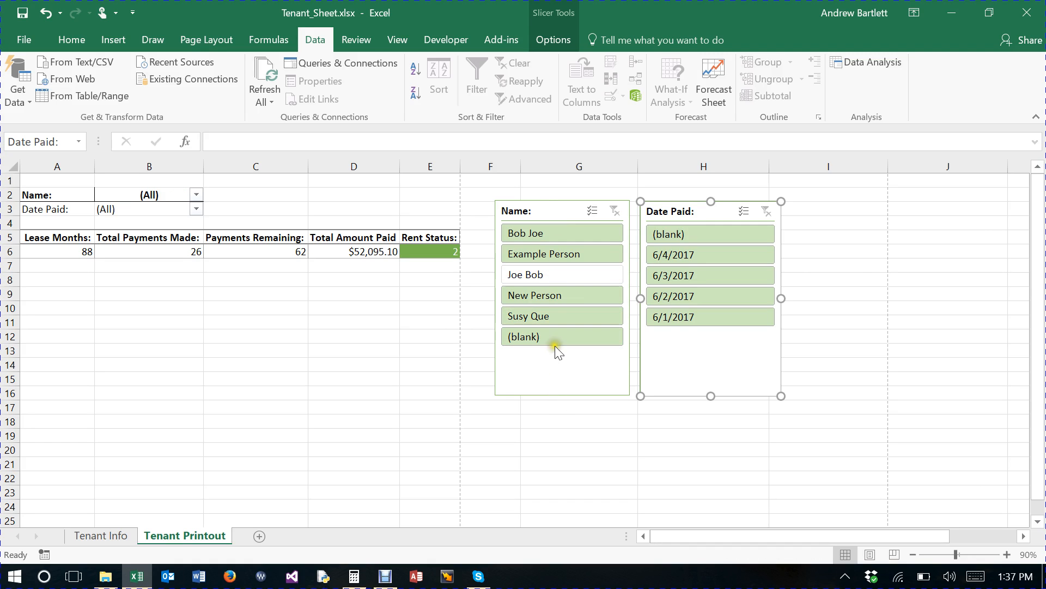
ctrl+click(545, 297)
ctrl+click(542, 296)
ctrl+click(540, 272)
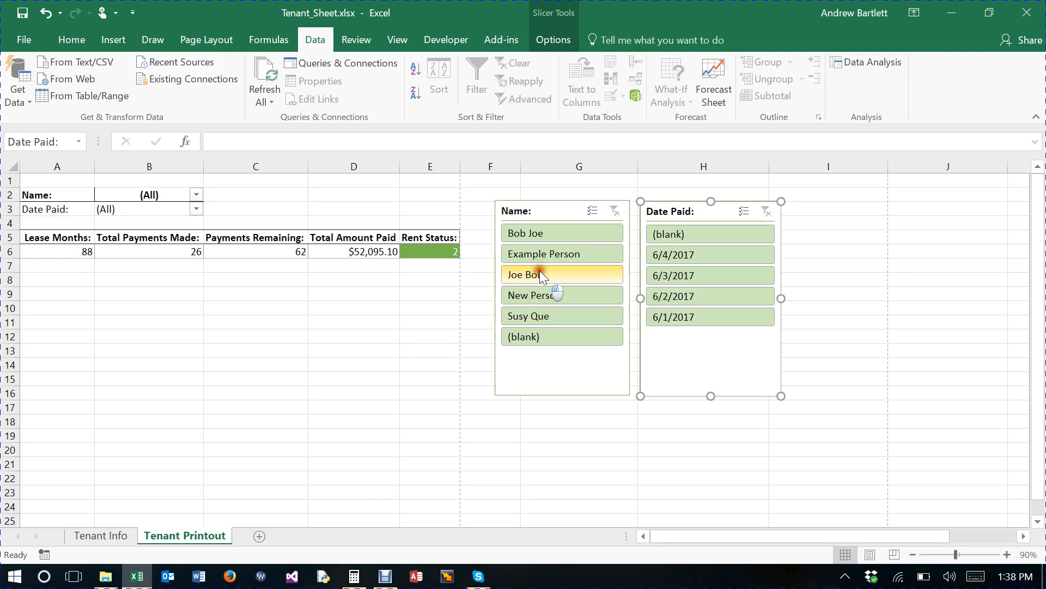
Step: Use multi-select in the Name slicer to exclude the blank entry, and exclude and re-include the first tenant
click(593, 211)
click(553, 230)
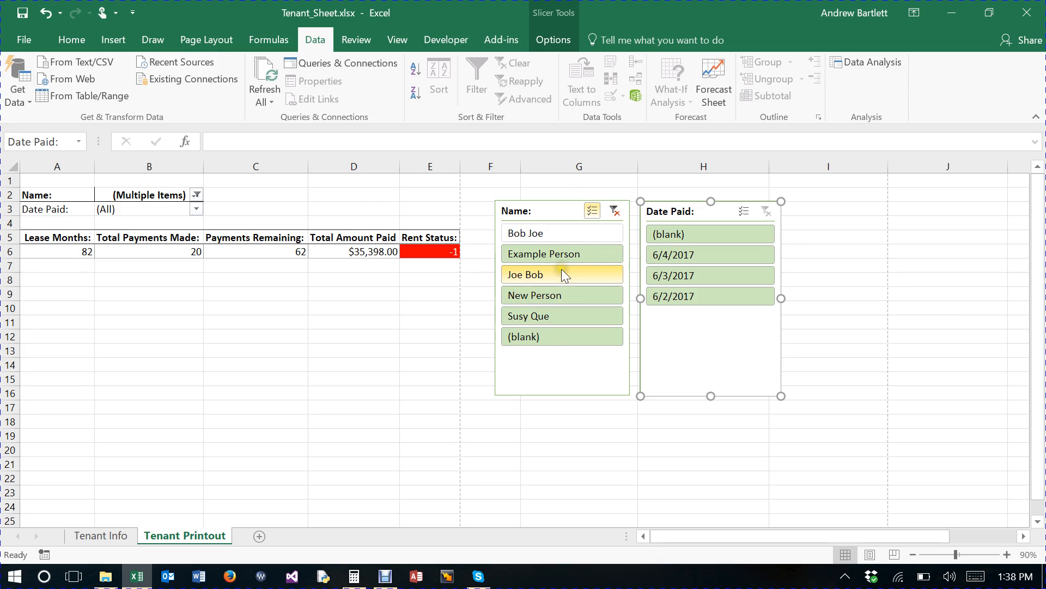
click(541, 335)
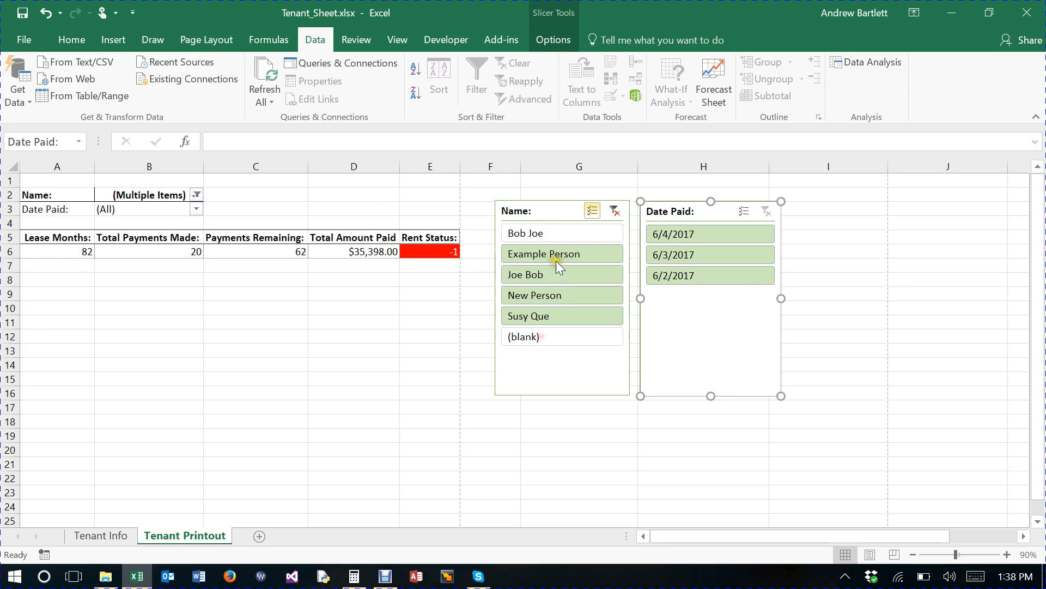
click(554, 231)
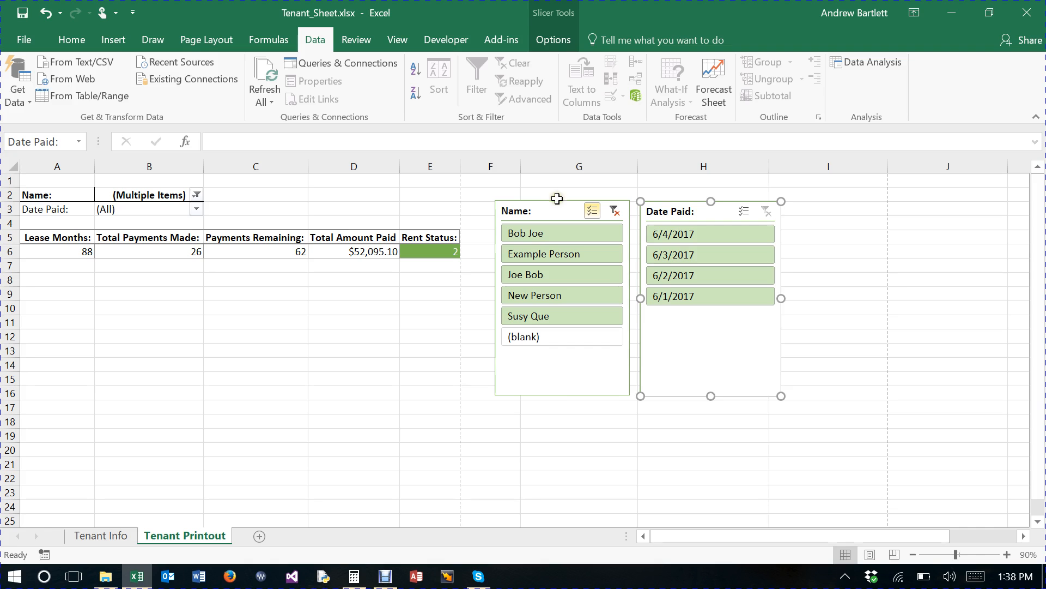
Step: Place both slicers below the receipt table with the Name slicer straddling the page break after column E, and check the print preview
drag(557, 202, 89, 275)
drag(698, 201, 233, 272)
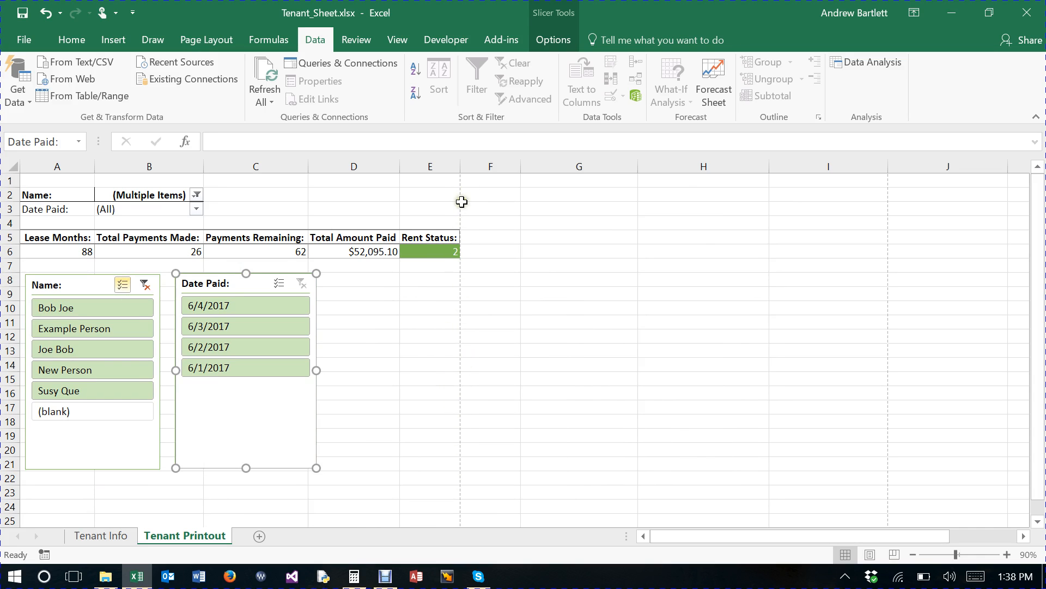
drag(77, 278, 489, 303)
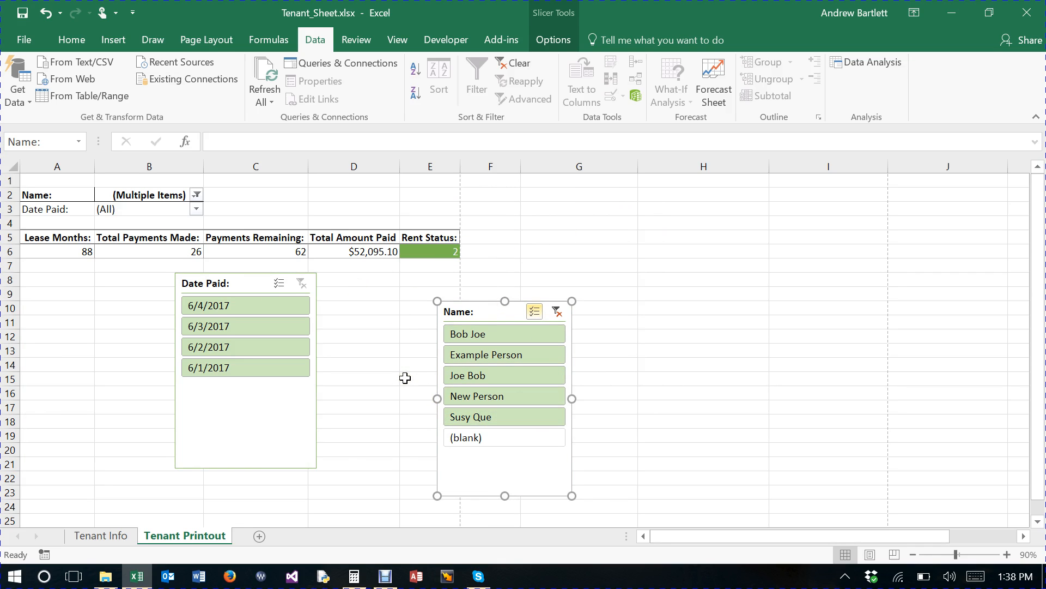
key(ctrl+p)
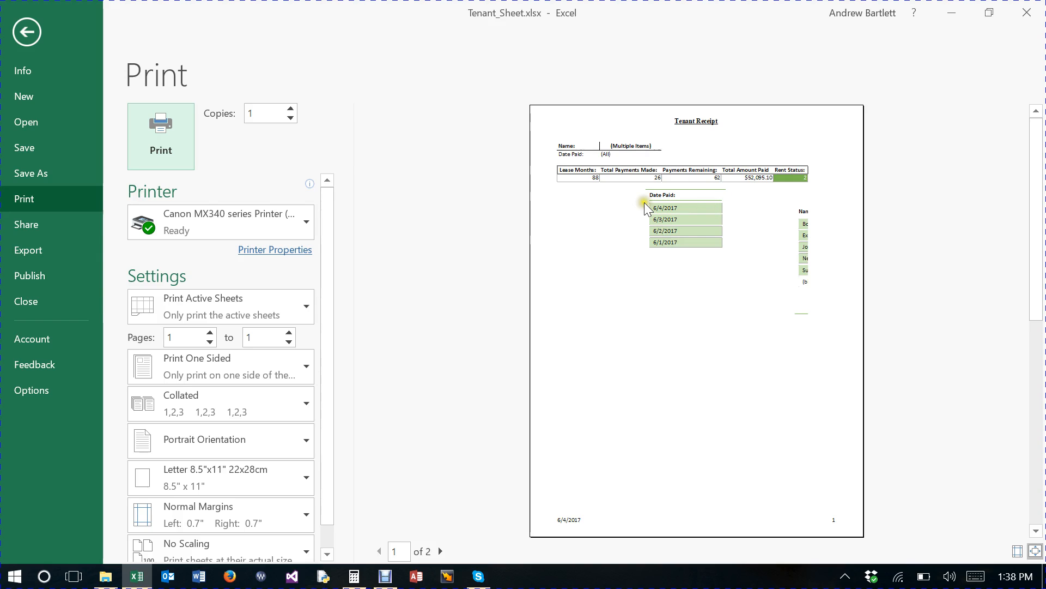
click(28, 31)
Step: Move the Name slicer back beside the Date Paid slicer below the receipt table, and check the print preview
drag(475, 297, 78, 273)
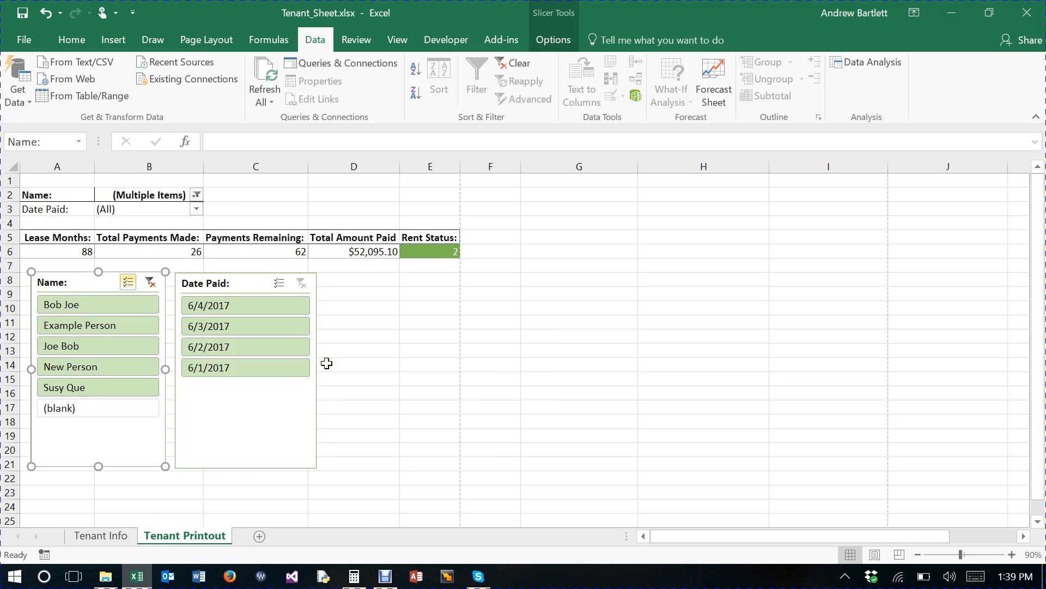
key(ctrl+p)
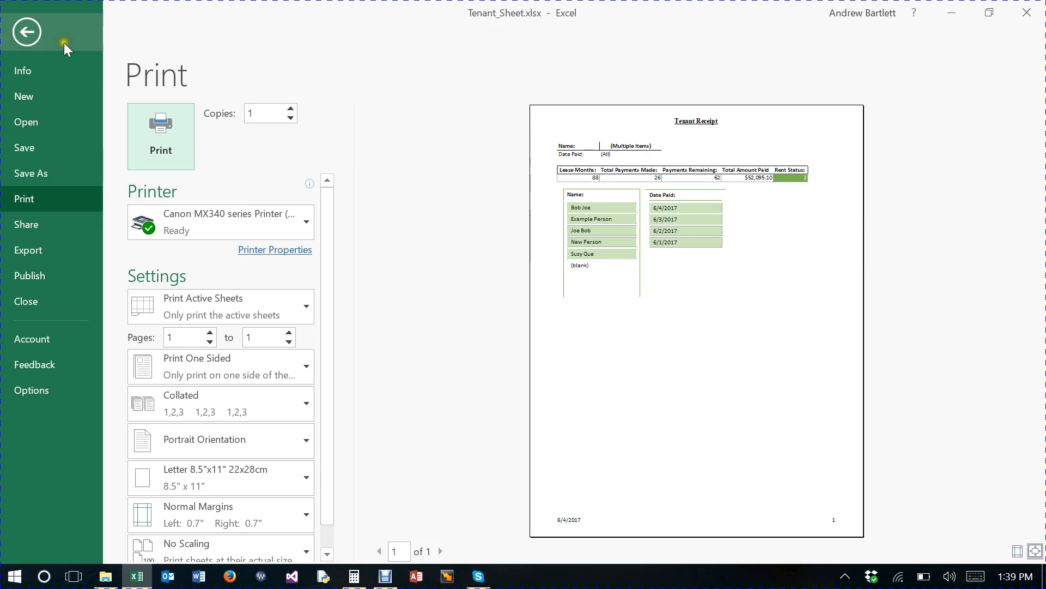
click(27, 32)
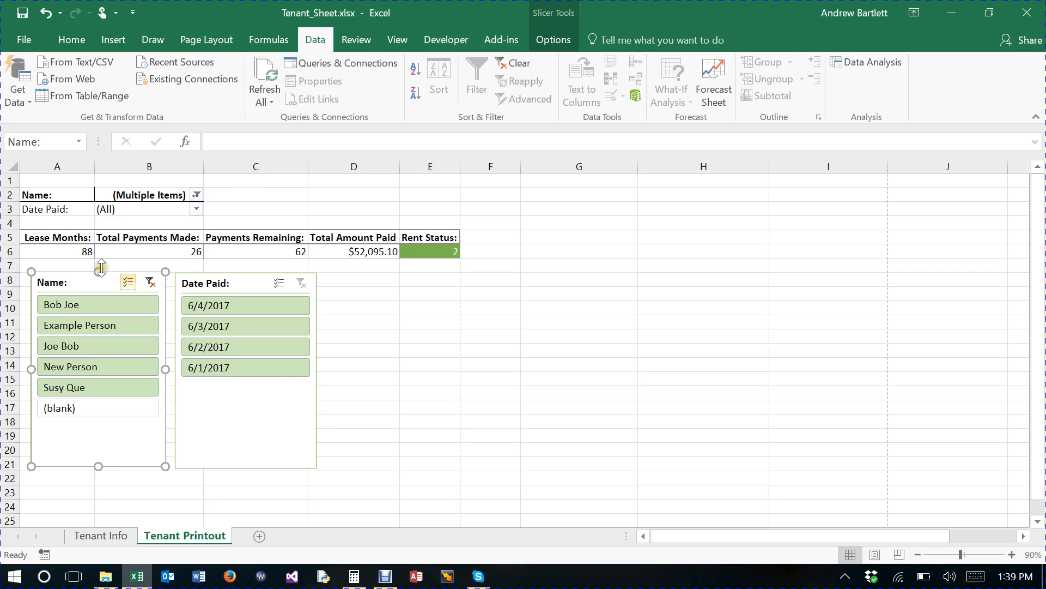
Step: Move both slicers beyond the page break to columns F through I, and check the print preview of the receipt page
drag(81, 275, 565, 211)
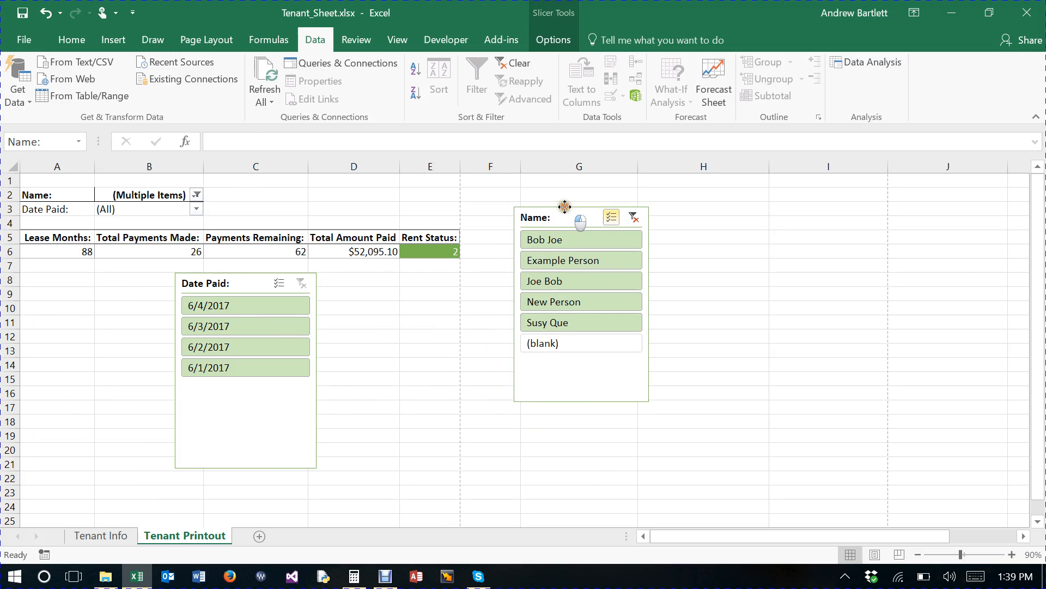
drag(234, 274, 730, 211)
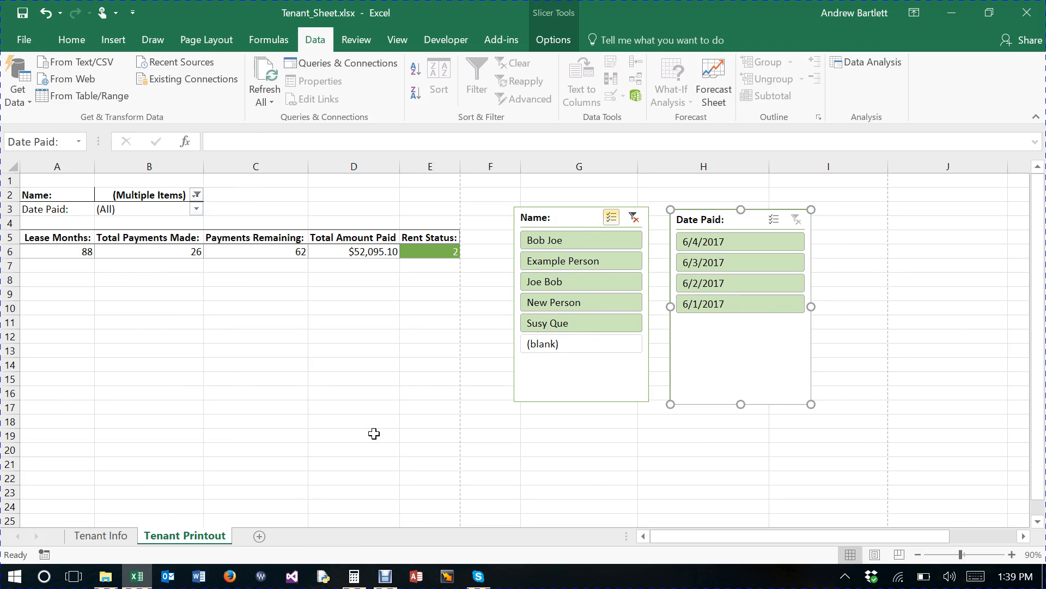
key(ctrl+p)
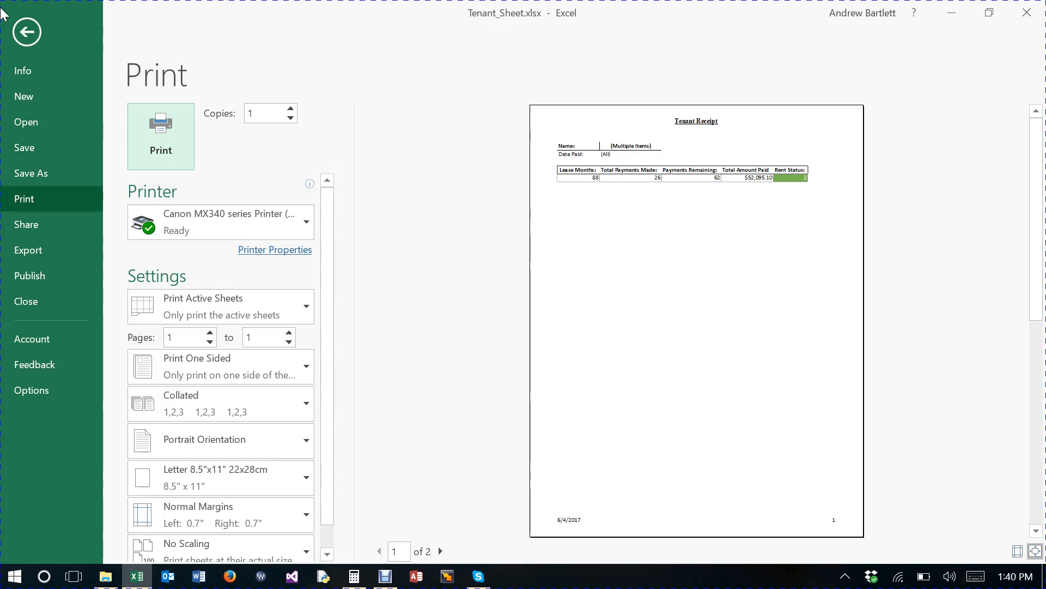
click(26, 32)
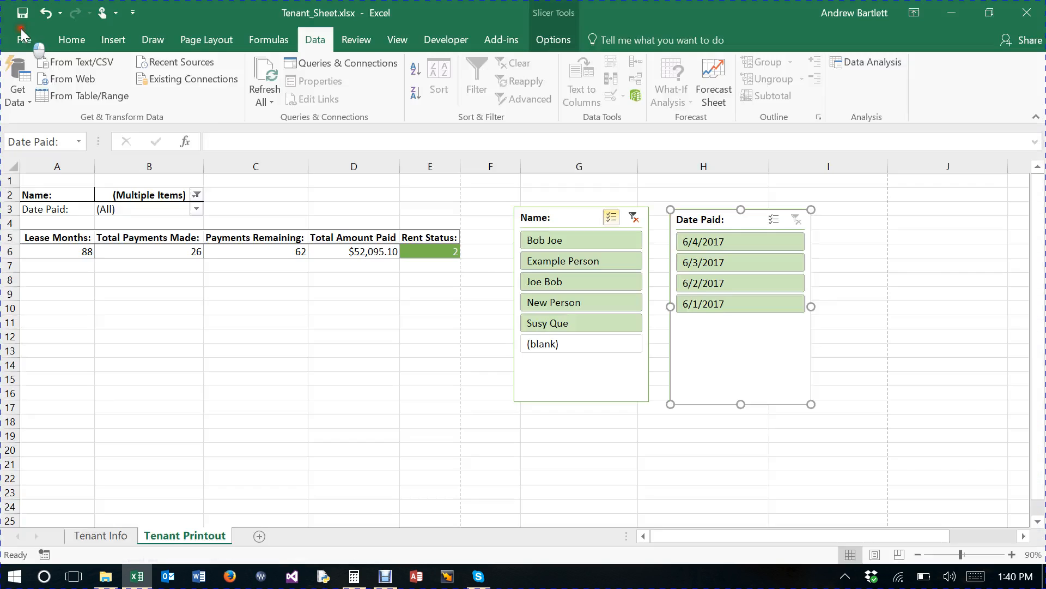
Step: Clear the Name slicer filter, and filter the receipt by the first tenant and date paid 6/1/2017
click(570, 244)
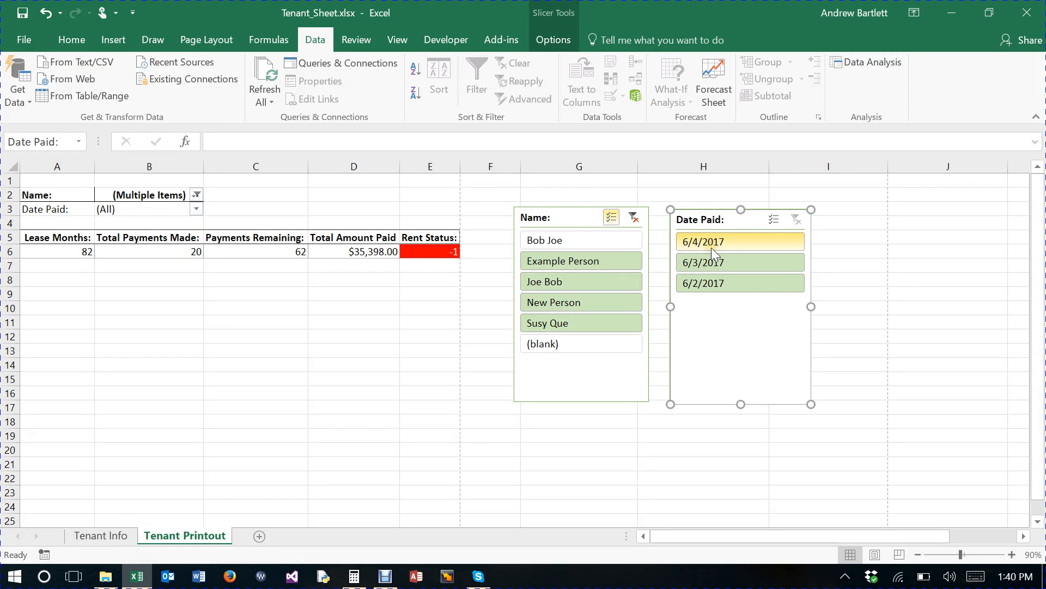
click(637, 219)
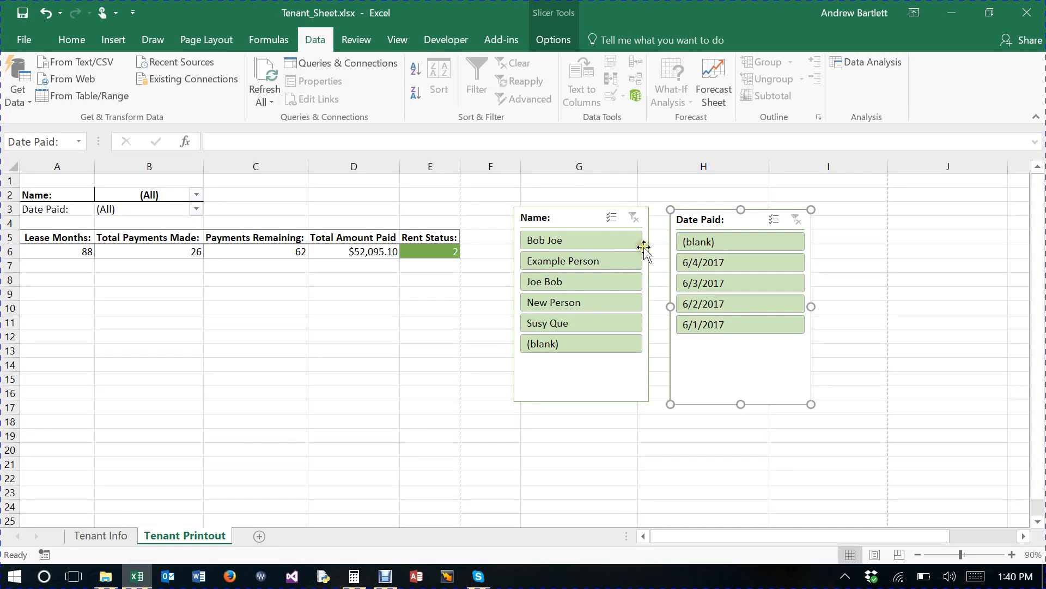
click(570, 243)
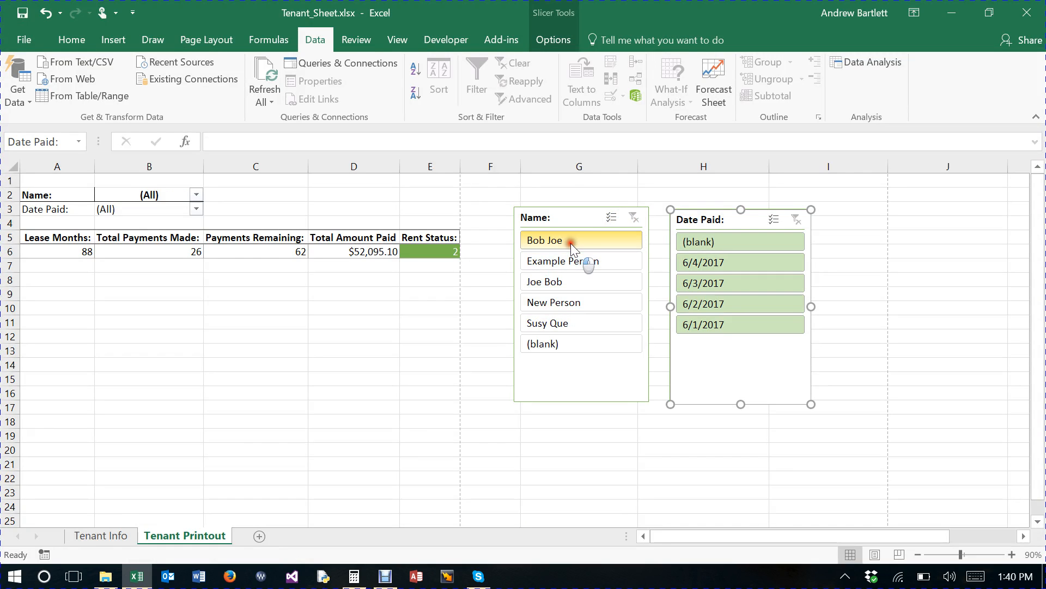
click(711, 253)
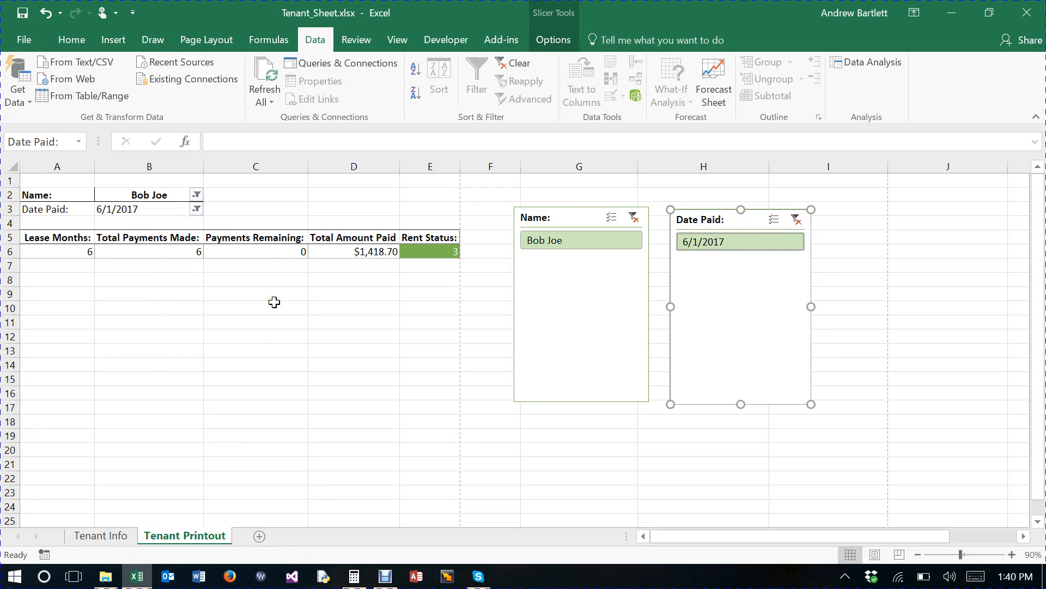
Step: Examine the print preview of the receipt filtered for the single tenant, and return to the sheet
key(ctrl+p)
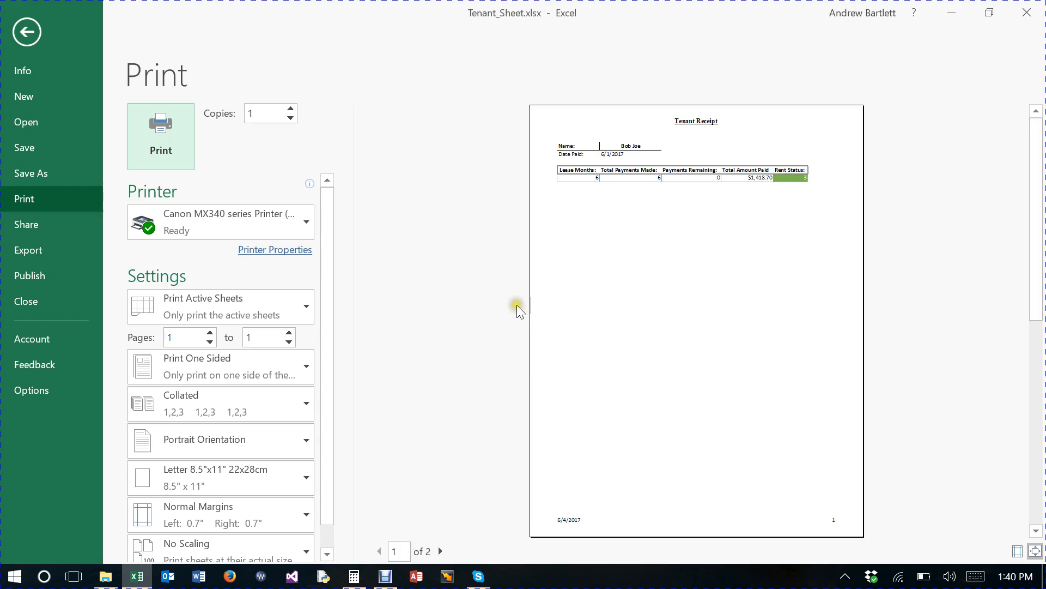
click(24, 44)
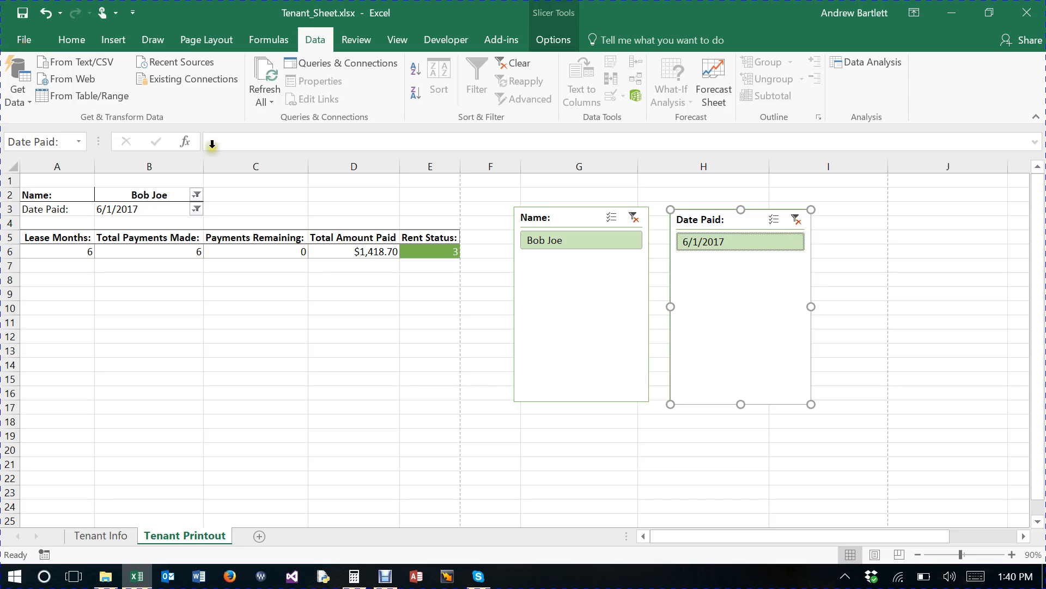
click(22, 40)
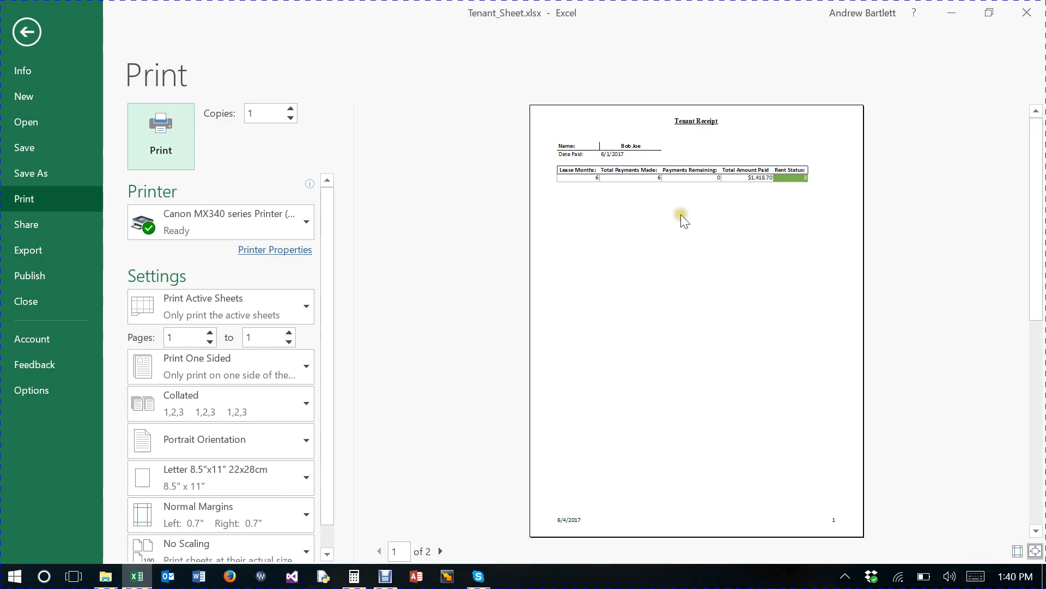
click(32, 30)
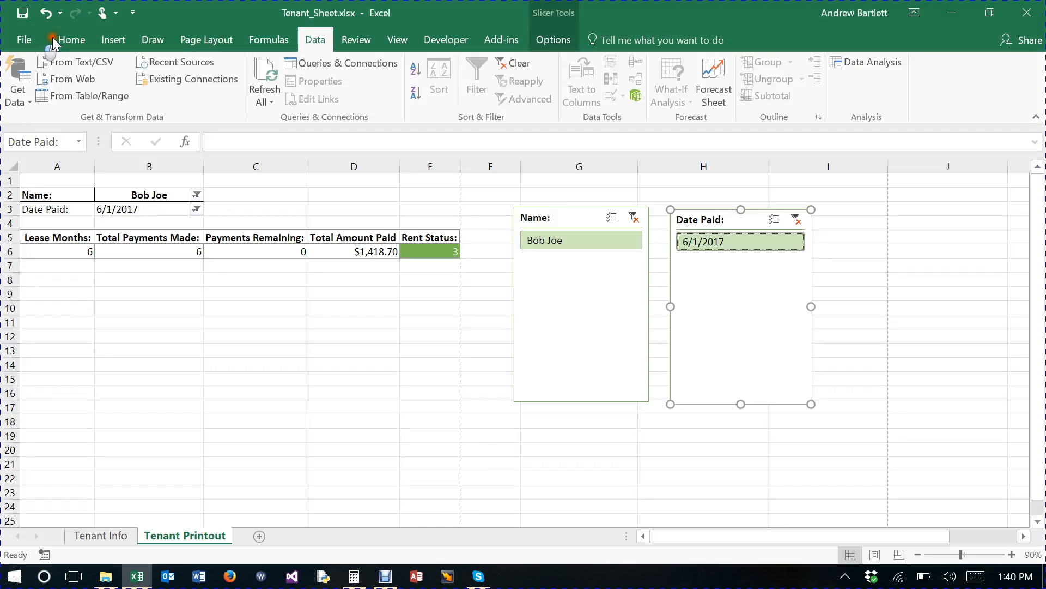
Step: Move the Date Paid slicer out to column J and place the Name slicer beneath it
click(552, 210)
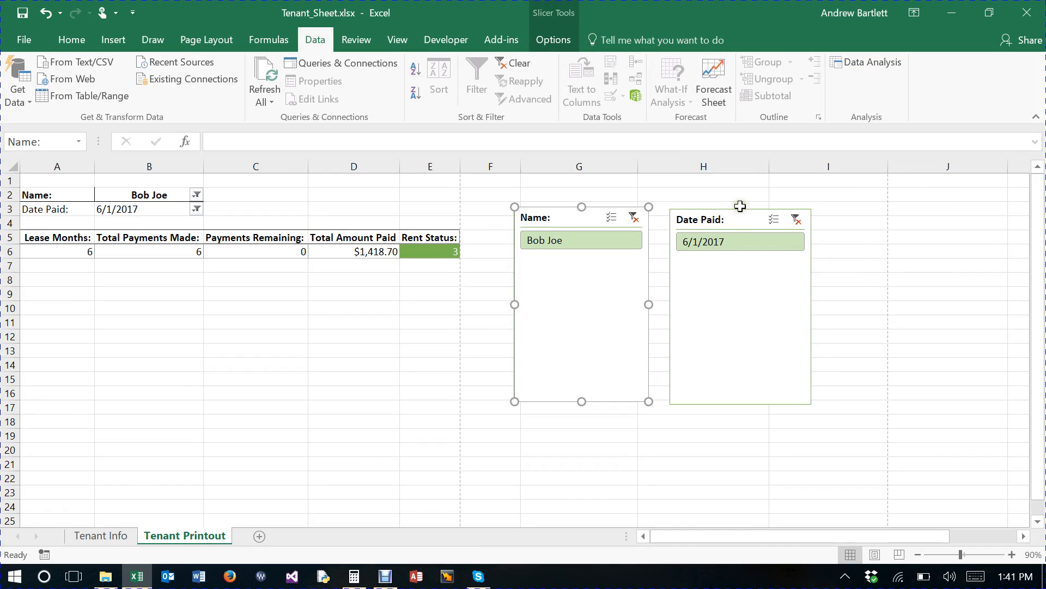
drag(740, 209, 980, 206)
drag(573, 213, 964, 418)
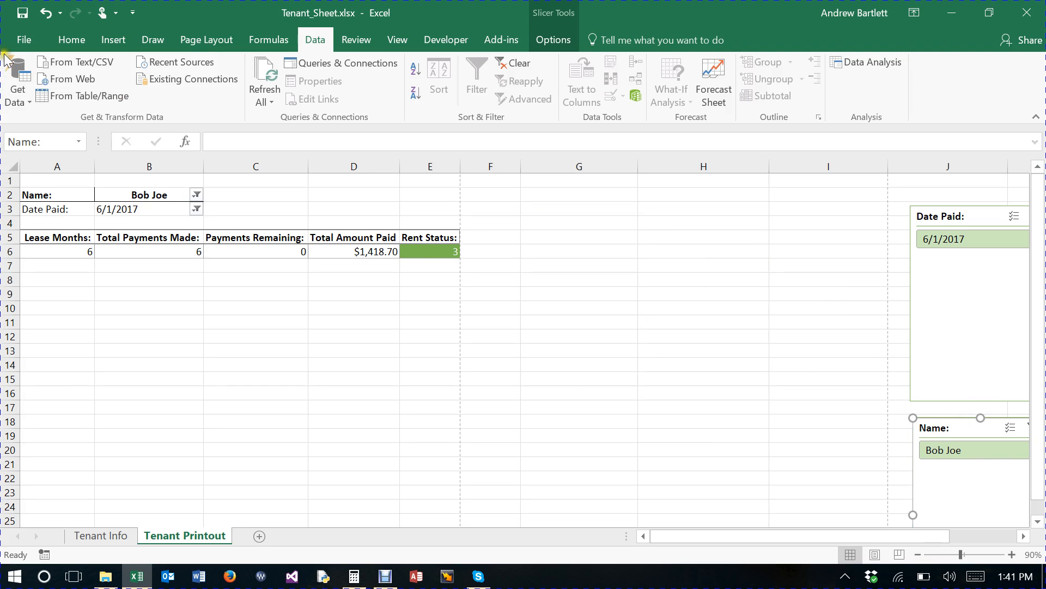
Step: Examine each page of the printout in the print preview, go back to page 1, and return to the sheet
key(ctrl+p)
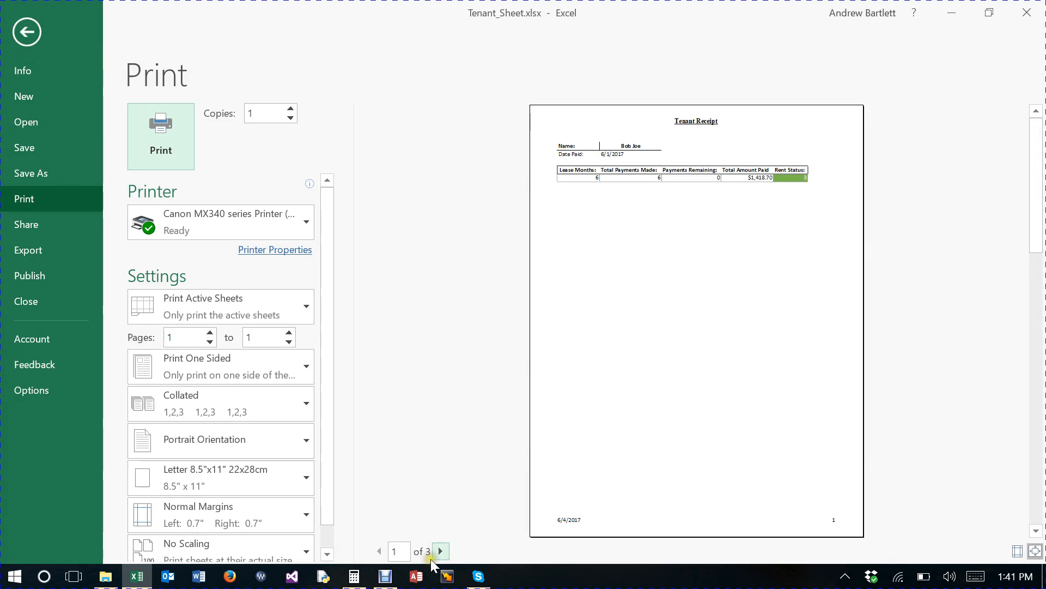
click(440, 551)
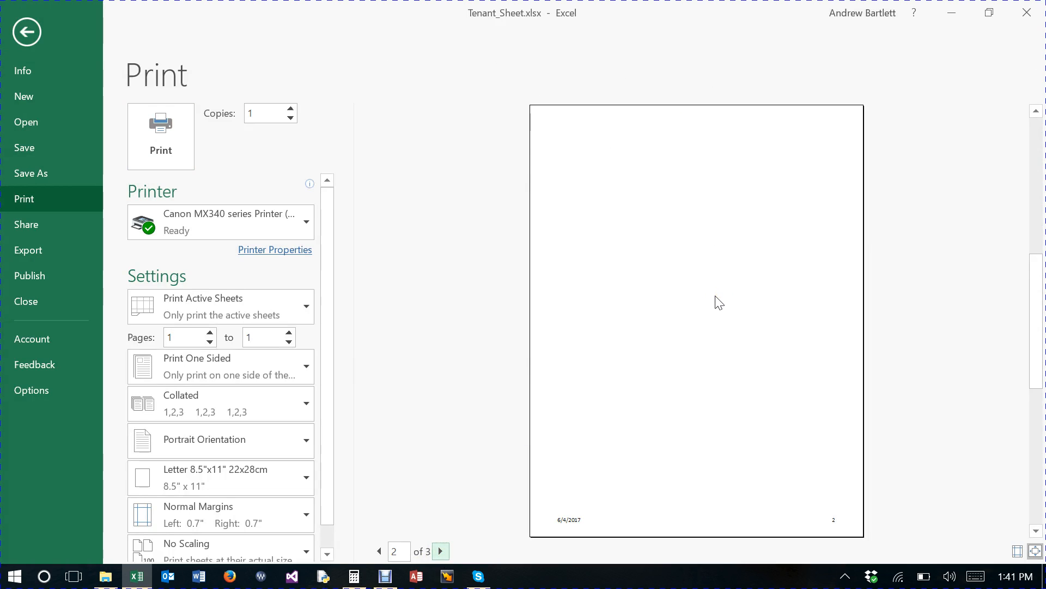
click(440, 551)
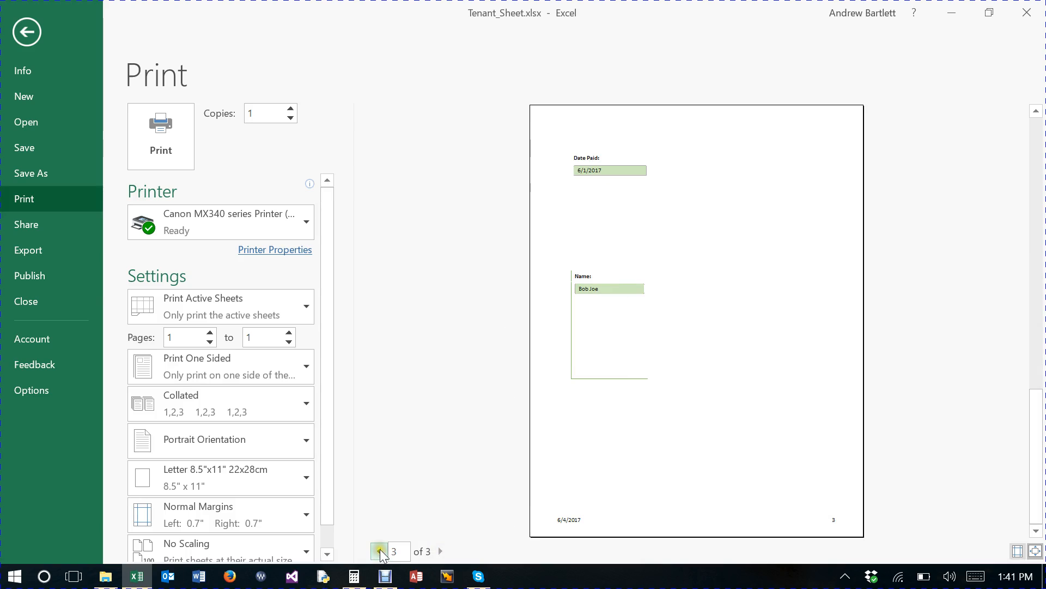
click(188, 336)
mouse_move(326, 299)
mouse_down()
mouse_move(327, 391)
mouse_move(320, 299)
mouse_up()
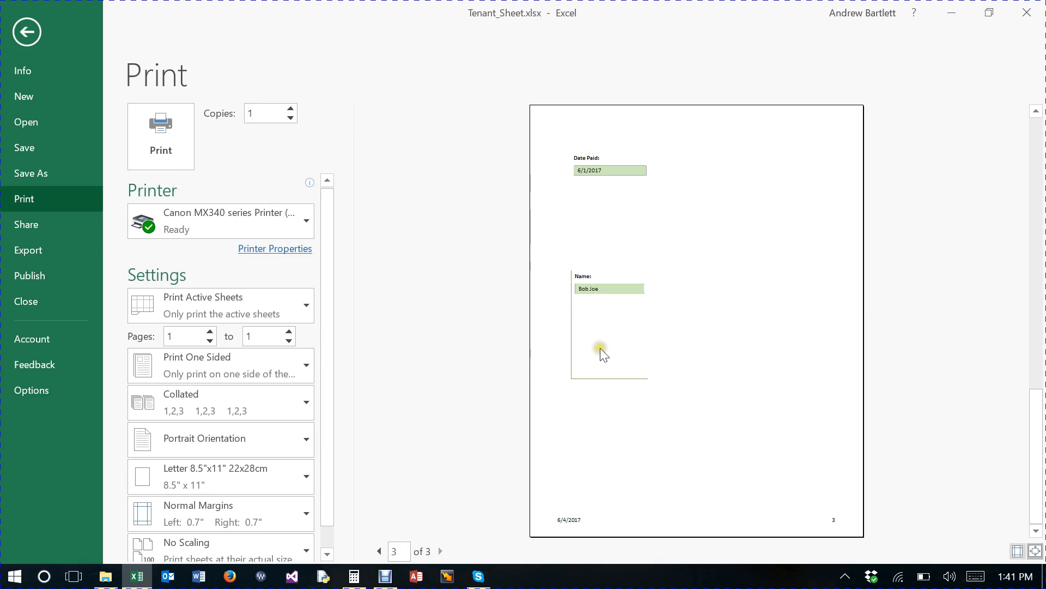
click(397, 551)
text(1)
key(Return)
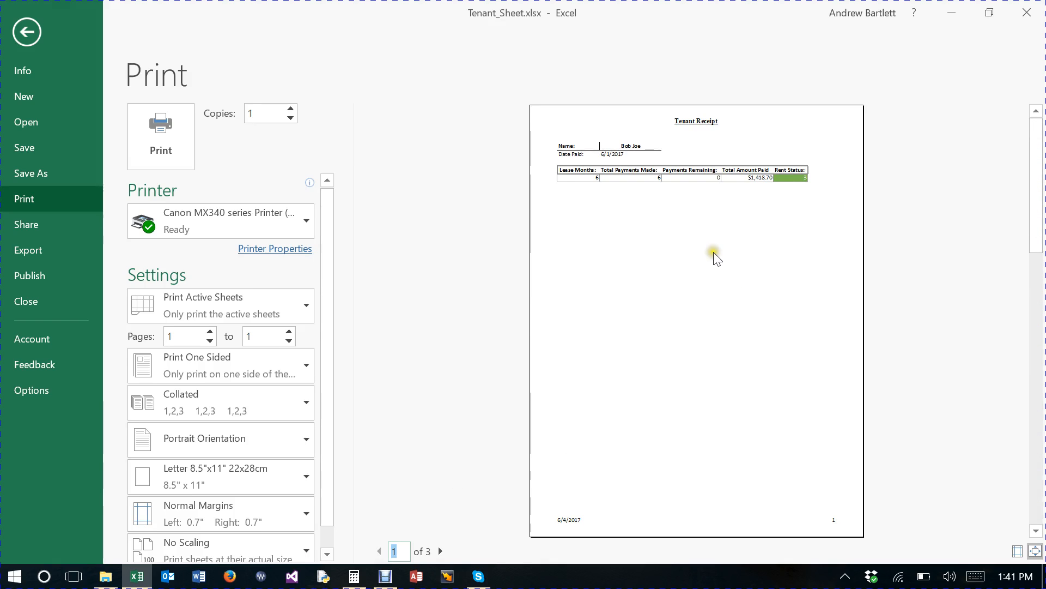
click(25, 34)
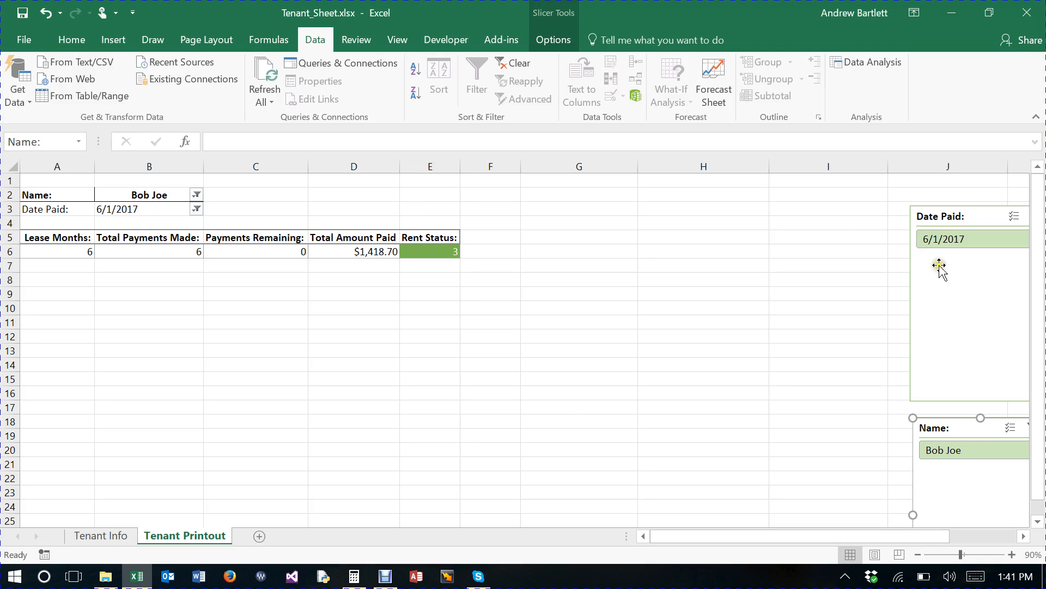
Step: Move both slicers back near the receipt table, with Date Paid over columns F and G and Name beside it over column H
drag(959, 216, 535, 197)
drag(981, 423, 712, 188)
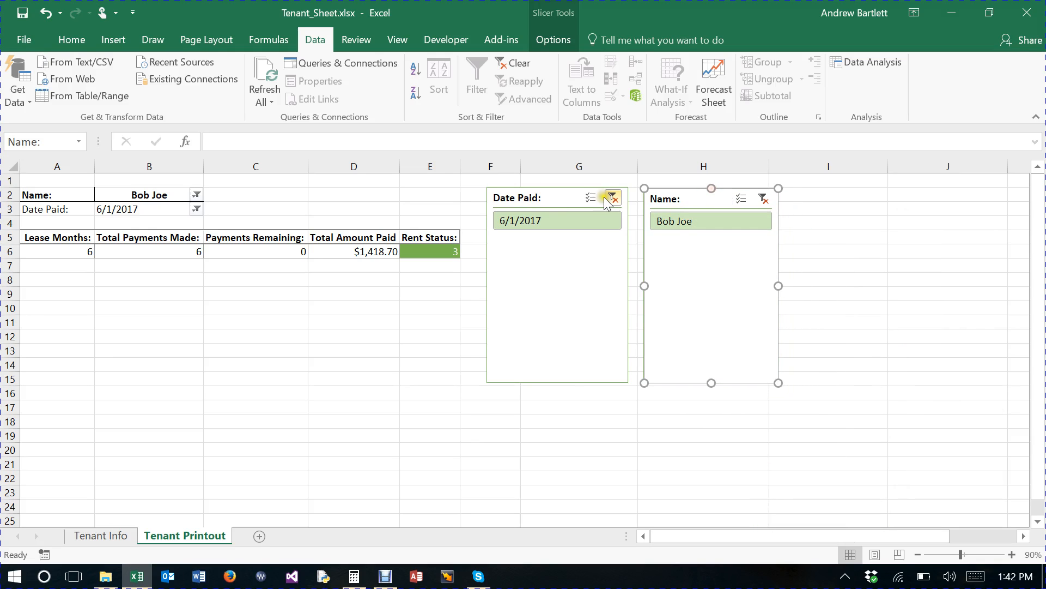
click(545, 476)
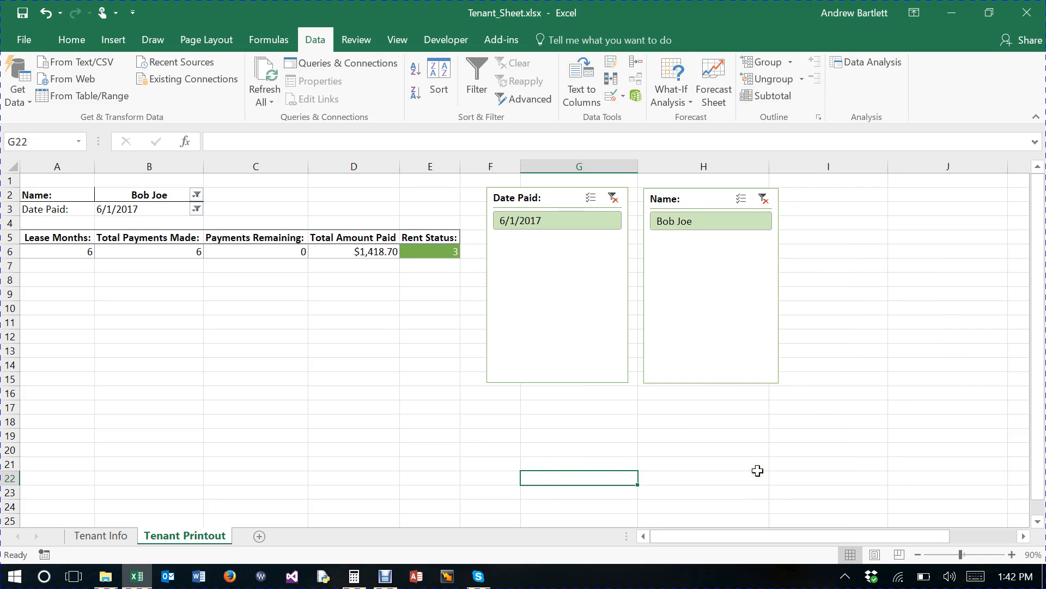